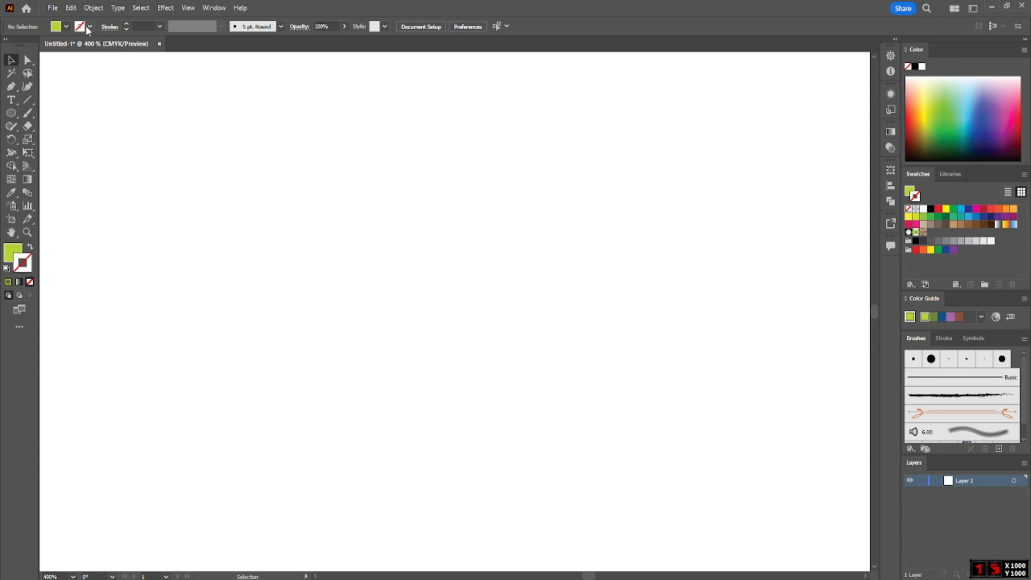
pyautogui.click(93, 8)
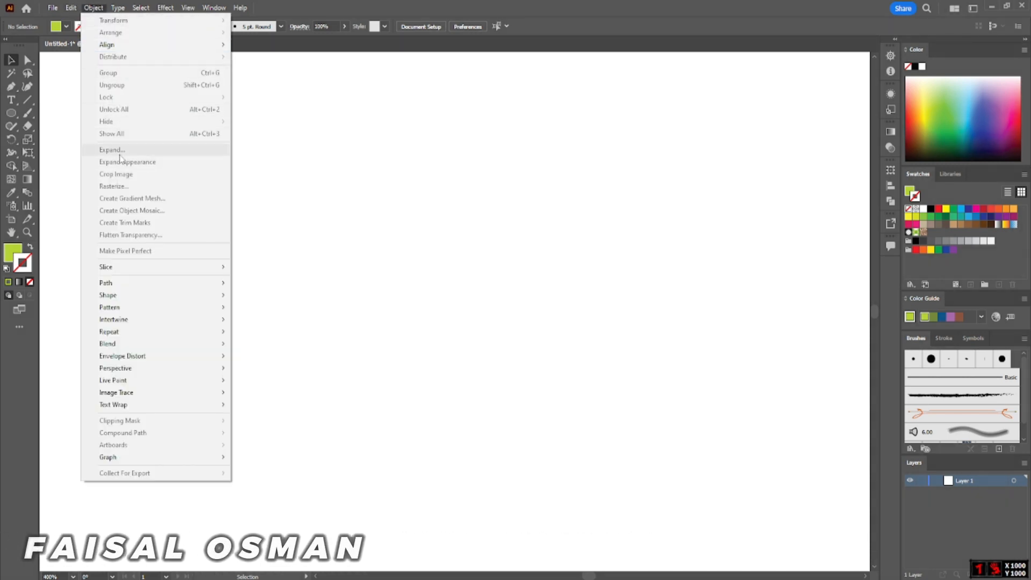
pyautogui.moveTo(116, 284)
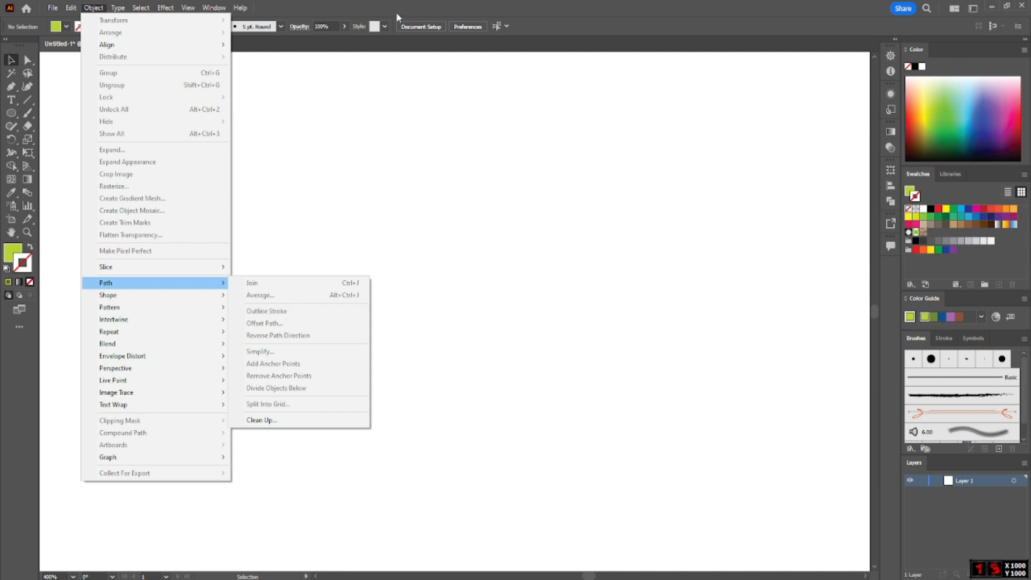
pyautogui.click(230, 47)
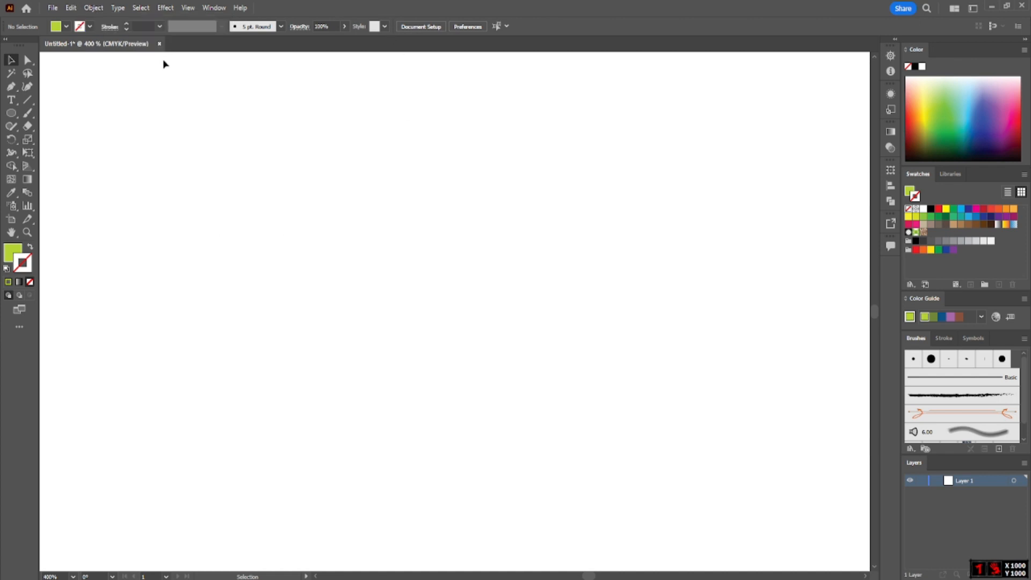
# Swap the fill and stroke to get a green outline without fill, and set the stroke weight to 4 pt.
pyautogui.click(11, 89)
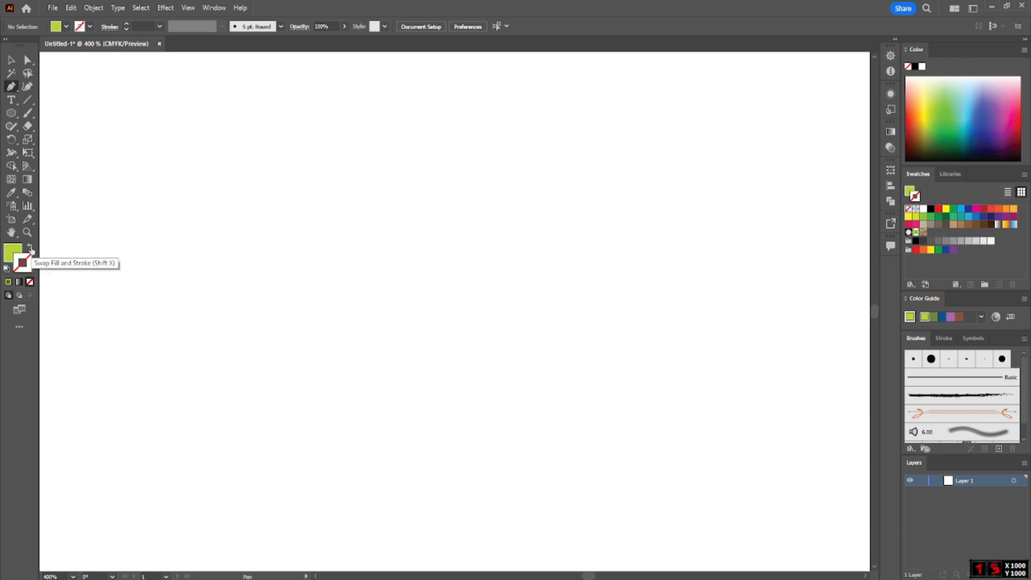
pyautogui.click(31, 249)
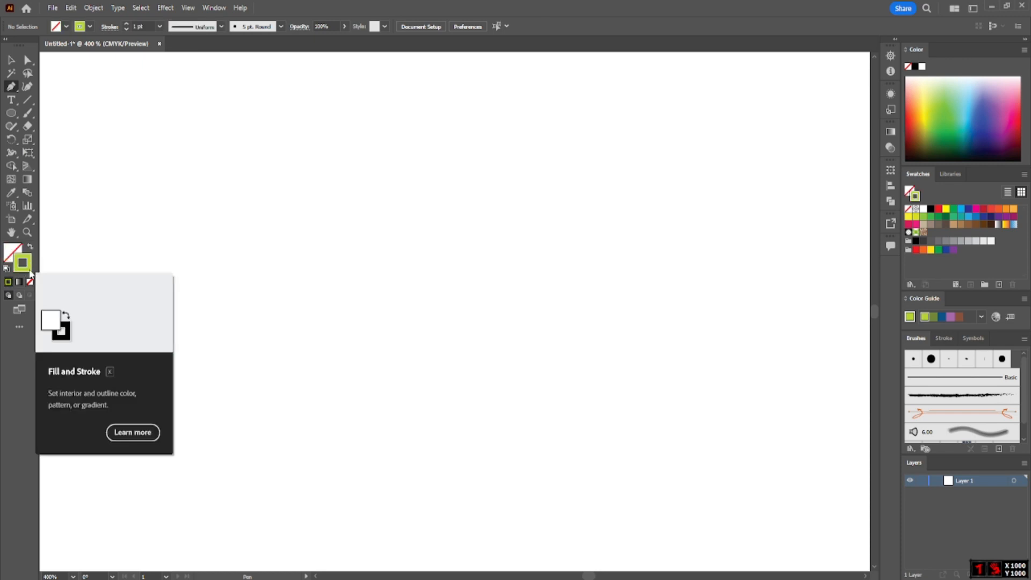
pyautogui.click(160, 26)
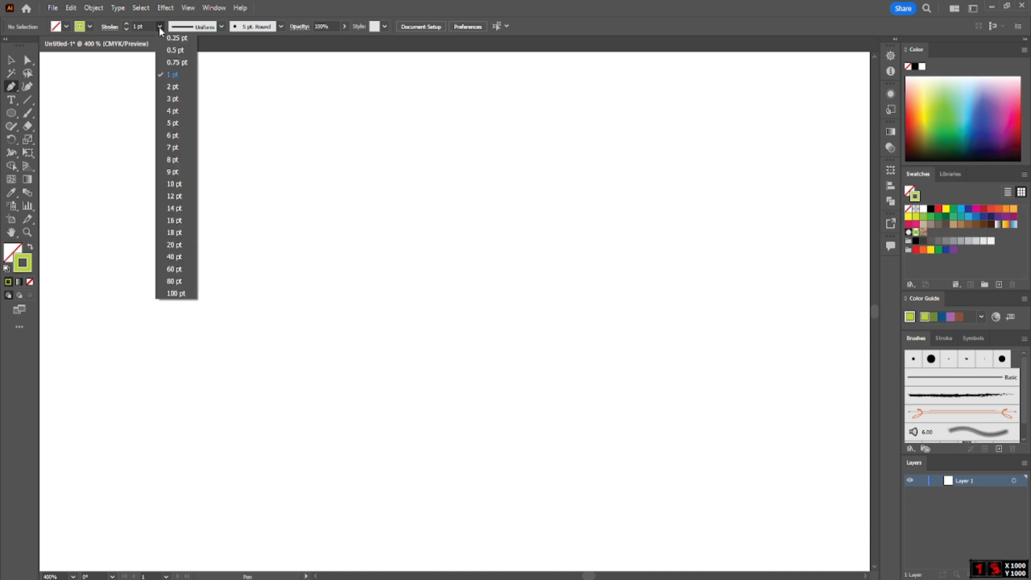
pyautogui.click(173, 111)
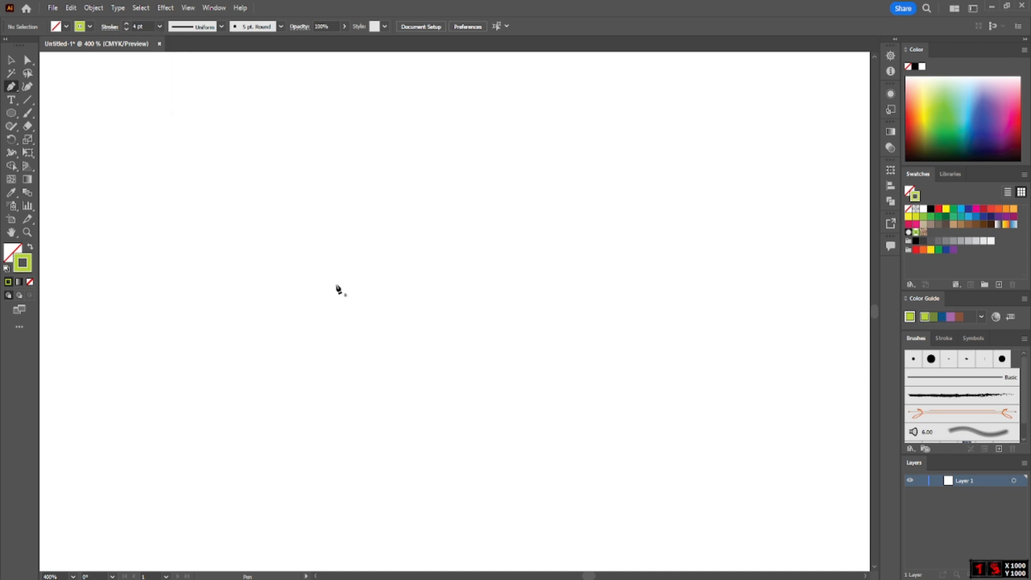
# Draw an open two-segment path shaped like an inverted V with the Pen tool near the middle of the canvas.
pyautogui.click(310, 354)
pyautogui.click(437, 161)
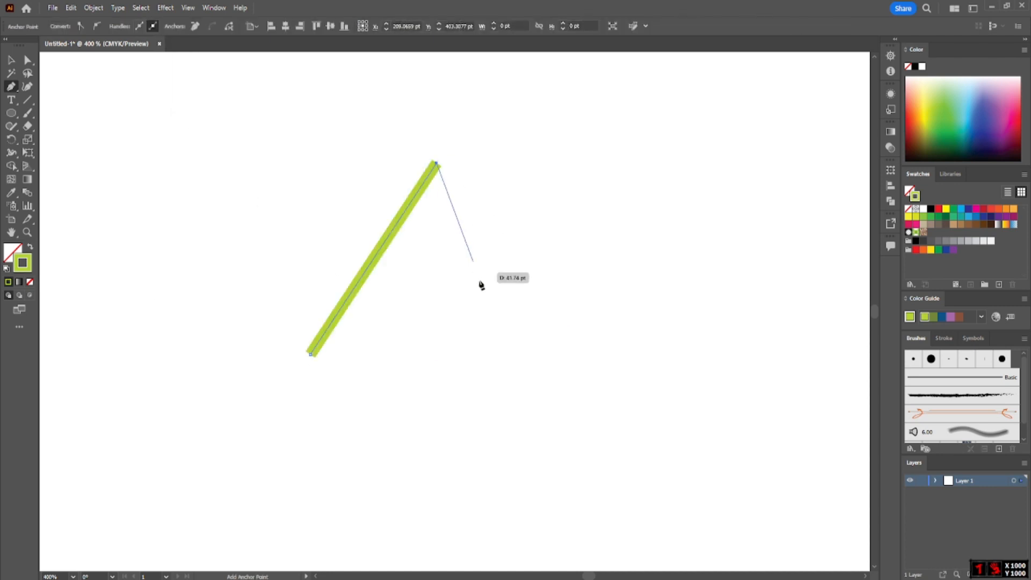
pyautogui.click(530, 371)
# Join the two lower end anchor points of the open path to close it into a triangle.
pyautogui.click(28, 60)
pyautogui.moveTo(260, 324); pyautogui.dragTo(607, 434)
pyautogui.moveTo(291, 323); pyautogui.dragTo(596, 414)
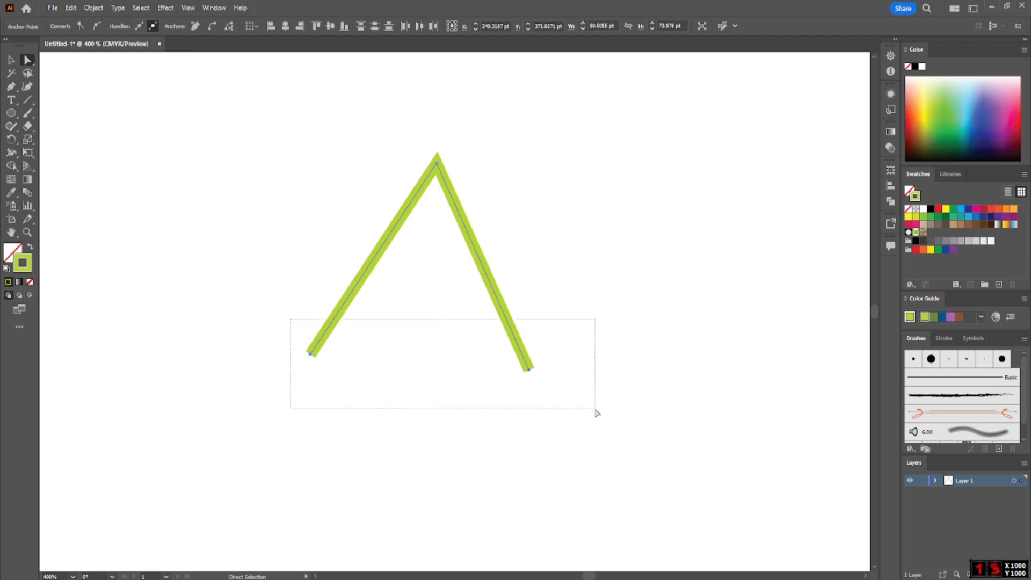
pyautogui.click(94, 10)
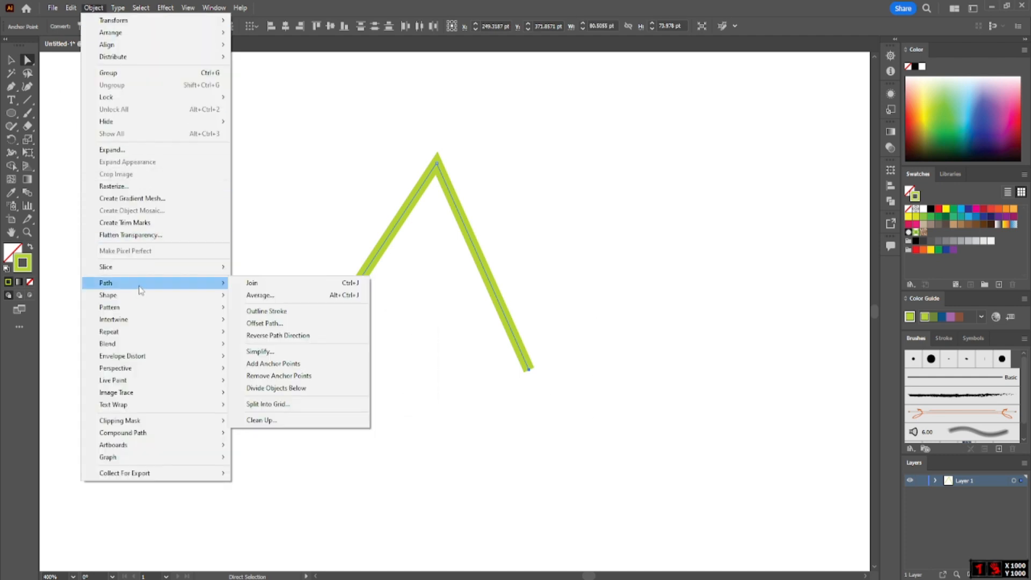
pyautogui.click(283, 285)
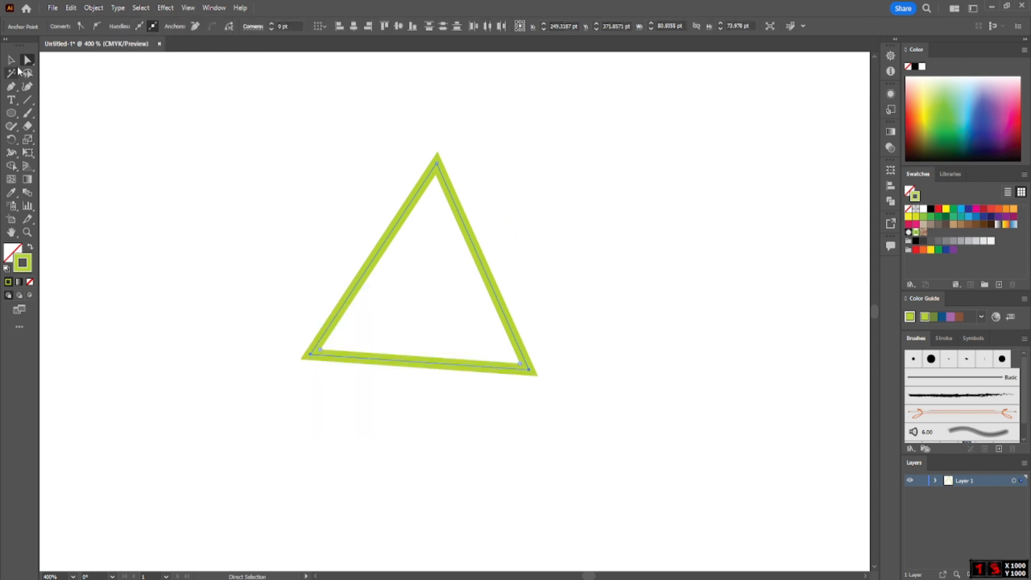
# Select the whole triangle and delete it from the canvas.
pyautogui.click(11, 60)
pyautogui.moveTo(229, 110); pyautogui.dragTo(537, 403)
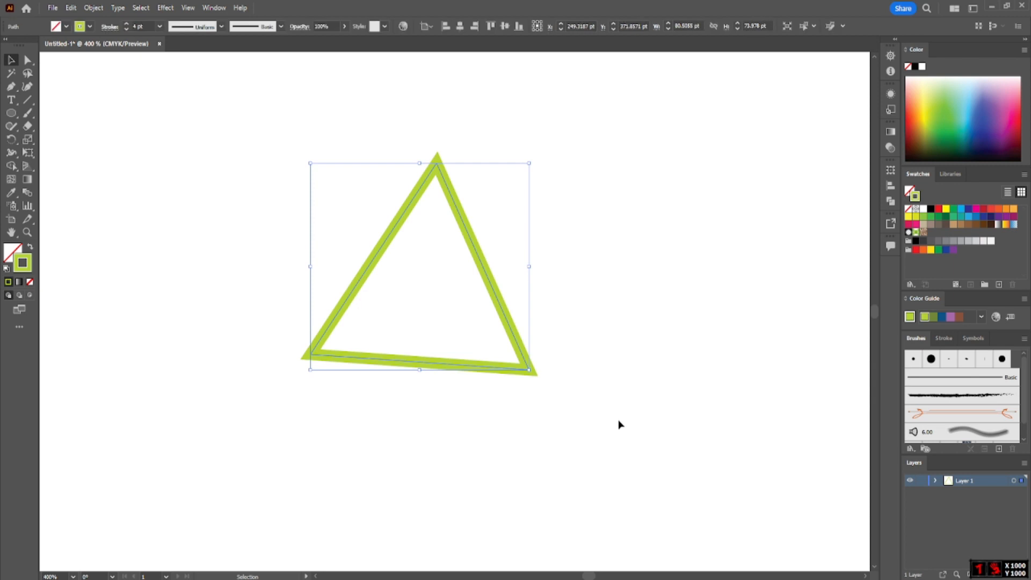
pyautogui.press('Delete')
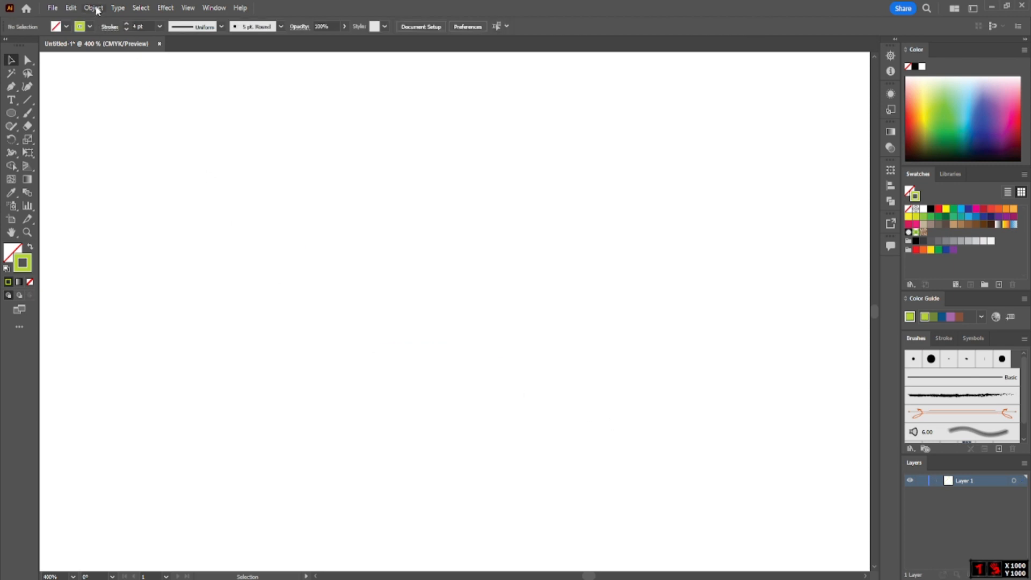
pyautogui.click(94, 8)
pyautogui.moveTo(161, 284)
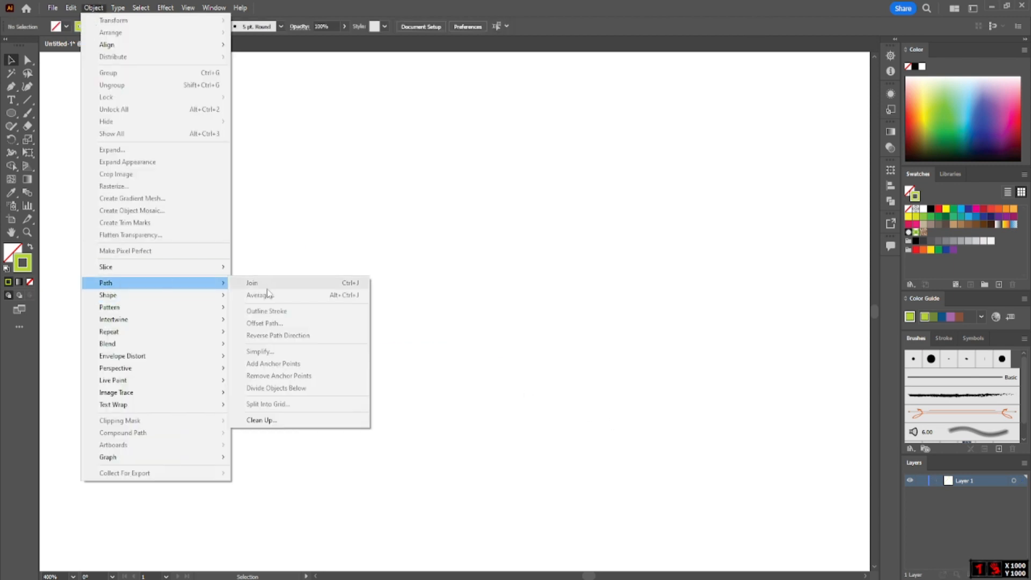
pyautogui.click(385, 4)
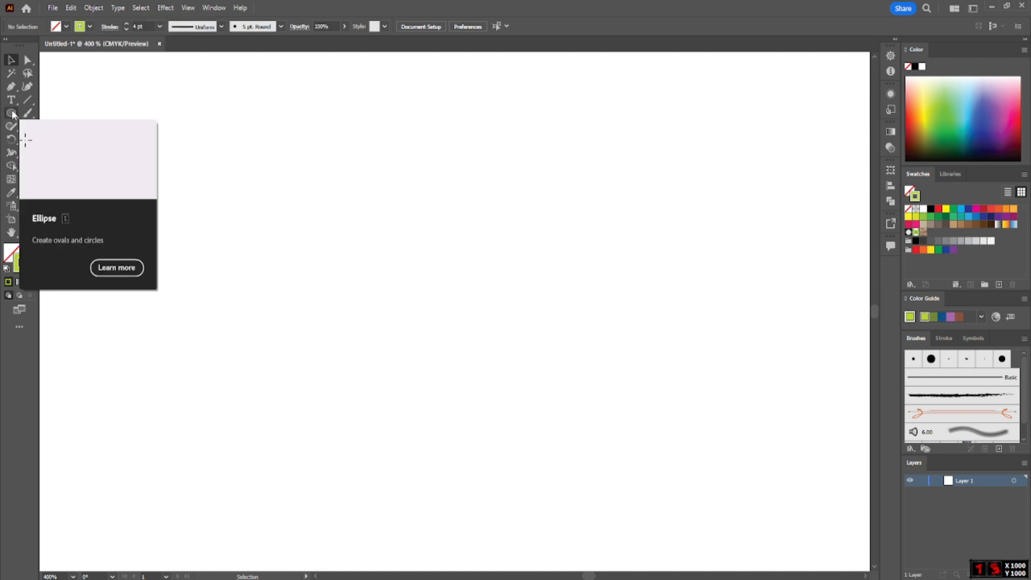
# Draw a square about 83 pt on each side with the Rectangle tool near the middle of the canvas.
pyautogui.click(11, 86)
pyautogui.moveTo(11, 113); pyautogui.dragTo(54, 111)
pyautogui.moveTo(415, 292); pyautogui.dragTo(528, 408)
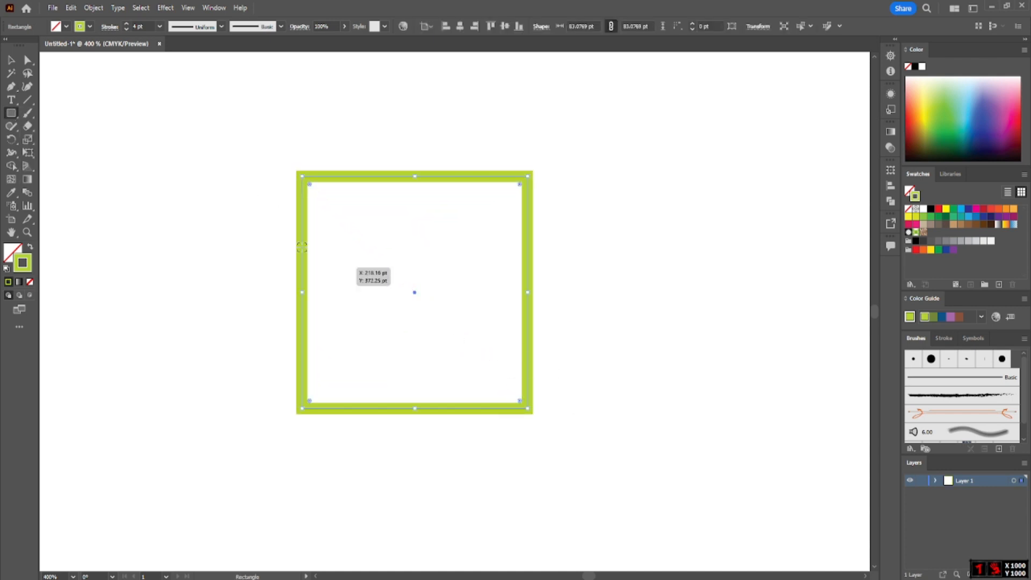
# Try averaging the square's two left anchor points on both axes, and undo the change.
pyautogui.click(28, 60)
pyautogui.moveTo(262, 136); pyautogui.dragTo(350, 454)
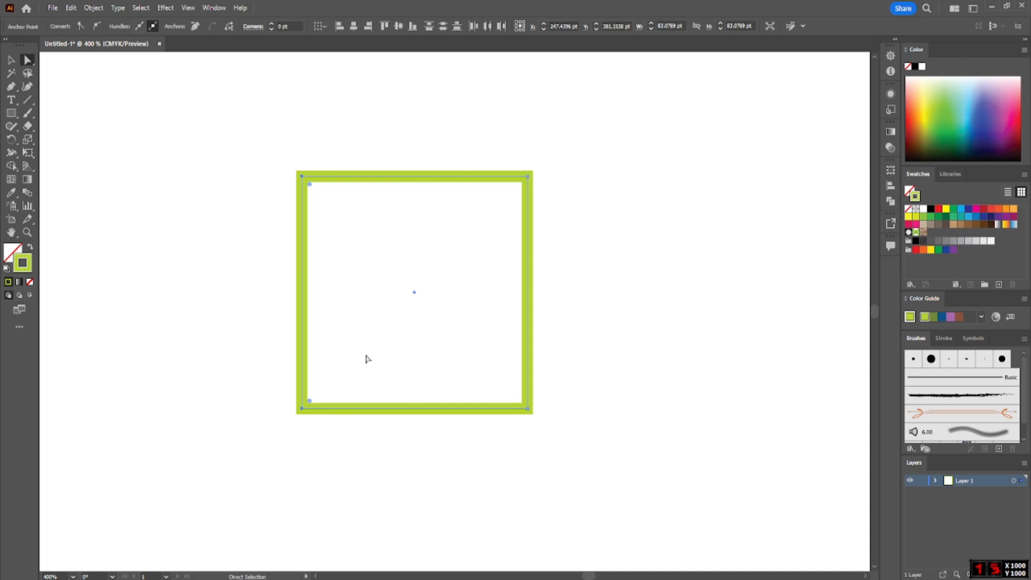
pyautogui.moveTo(276, 149); pyautogui.dragTo(321, 461)
pyautogui.click(94, 7)
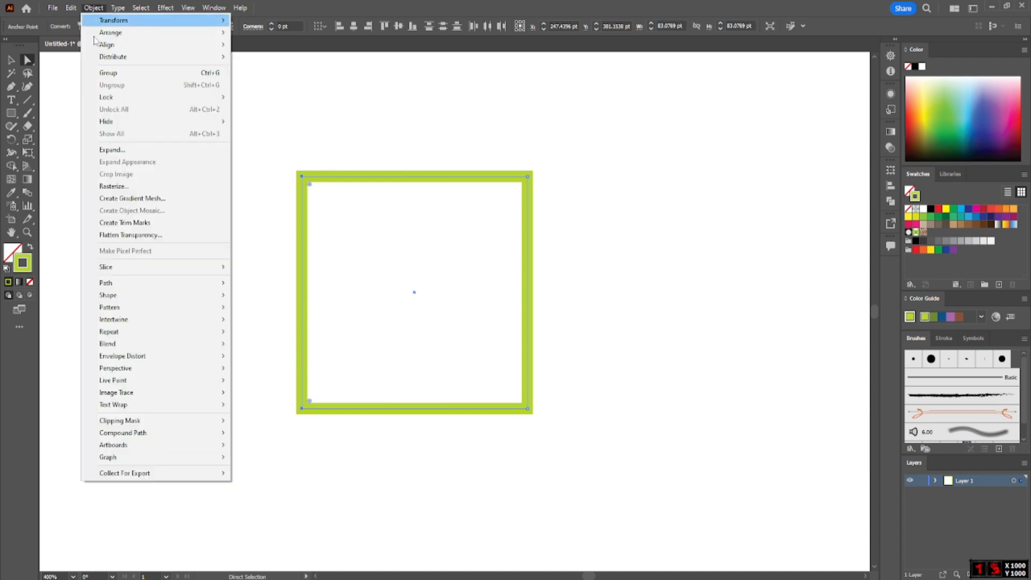
pyautogui.moveTo(125, 289)
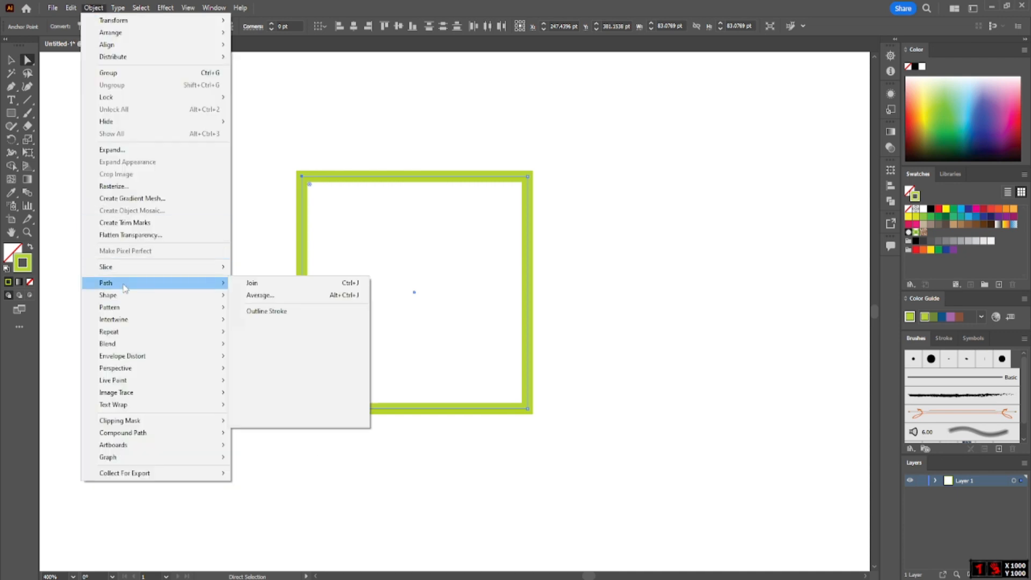
pyautogui.click(284, 299)
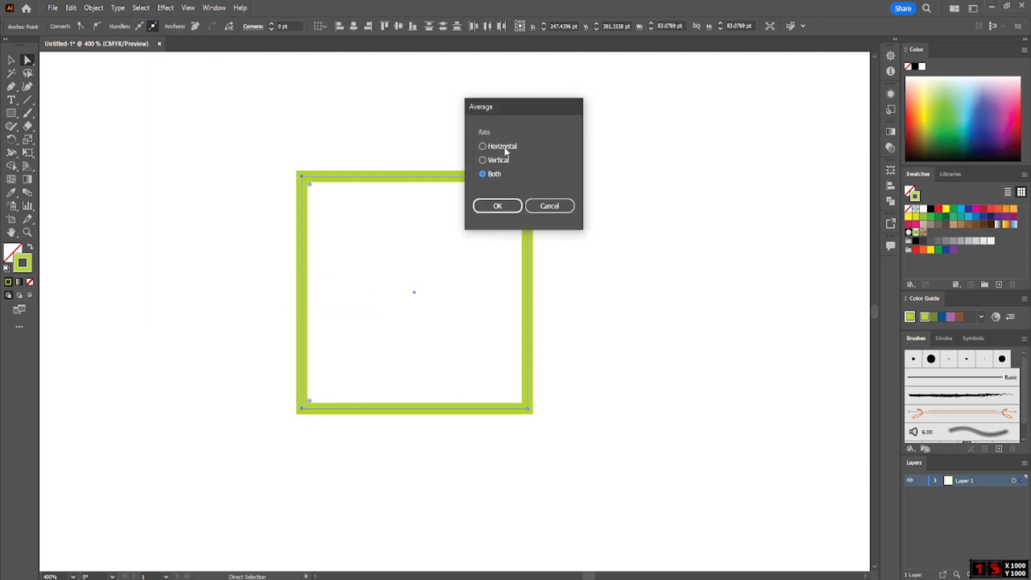
pyautogui.moveTo(516, 110); pyautogui.dragTo(630, 114)
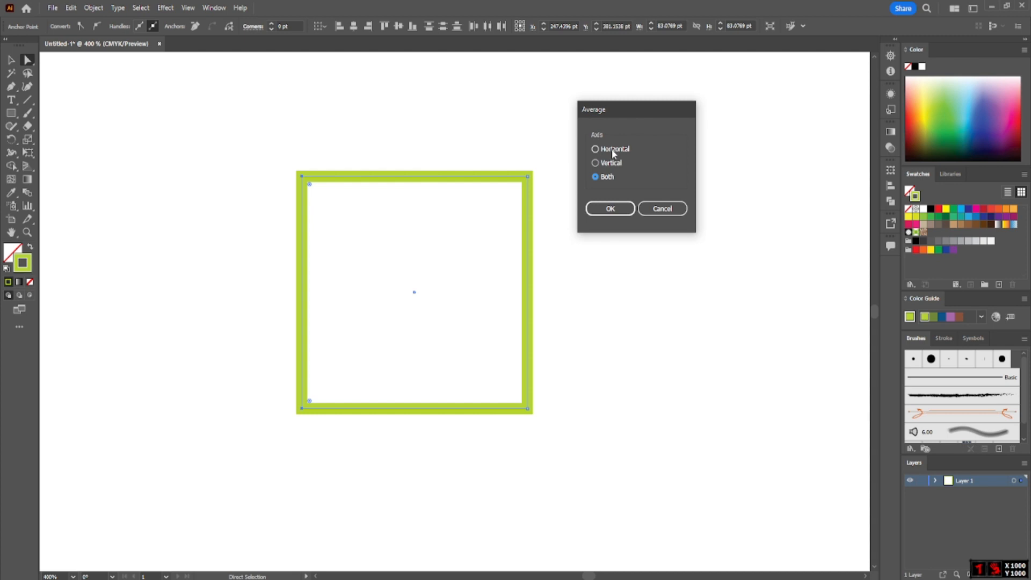
pyautogui.click(614, 210)
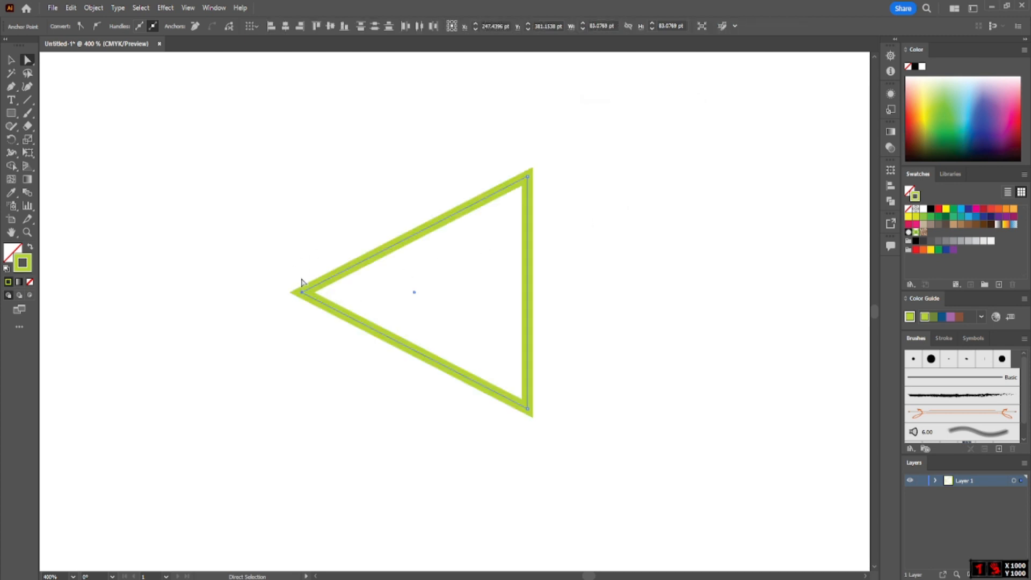
pyautogui.hotkey('ctrl', 'z')
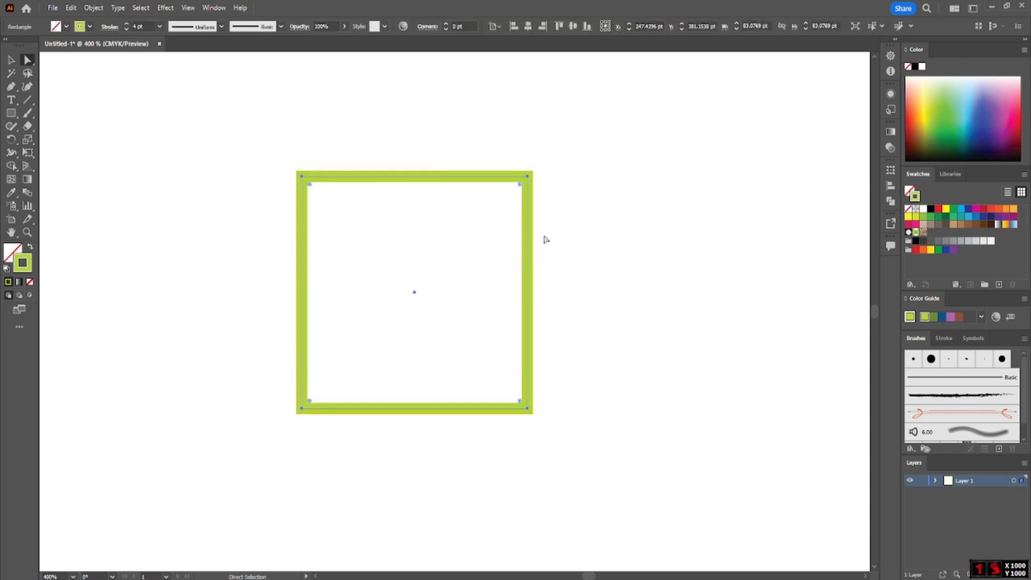
# Try averaging the square's two upper anchor points on the vertical axis, and undo the change.
pyautogui.moveTo(262, 156); pyautogui.dragTo(607, 246)
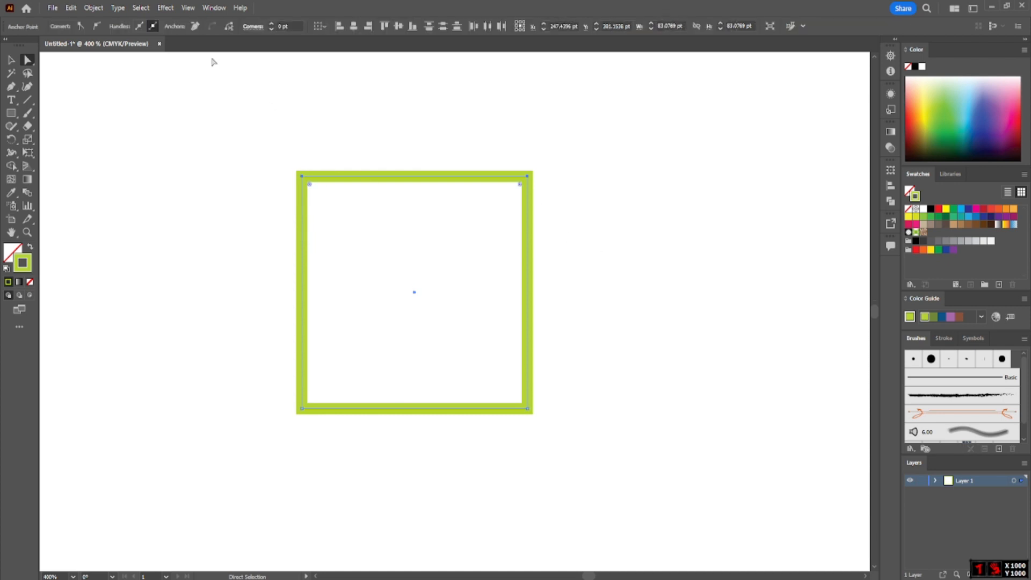
pyautogui.click(94, 8)
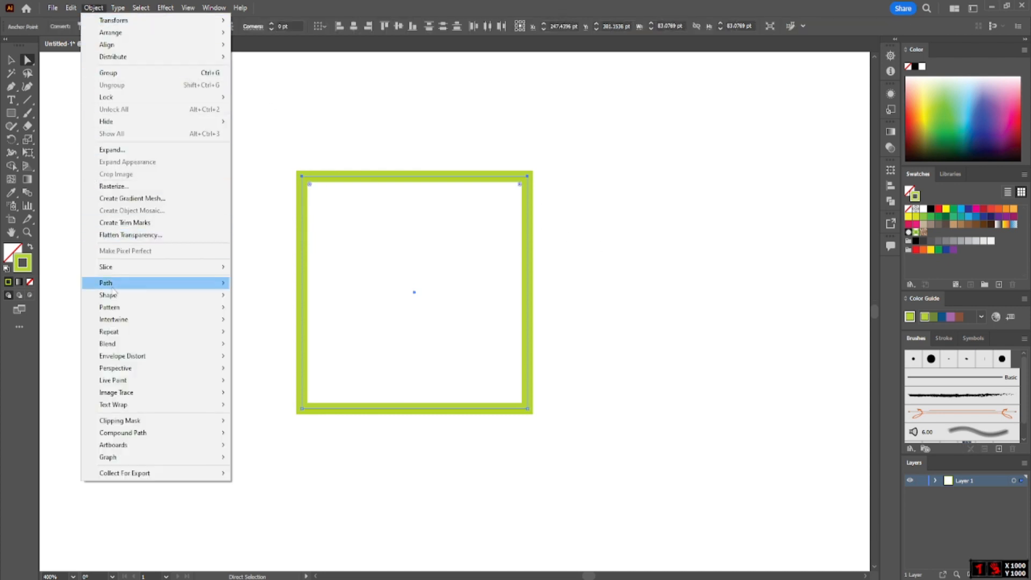
pyautogui.moveTo(192, 284)
pyautogui.click(271, 300)
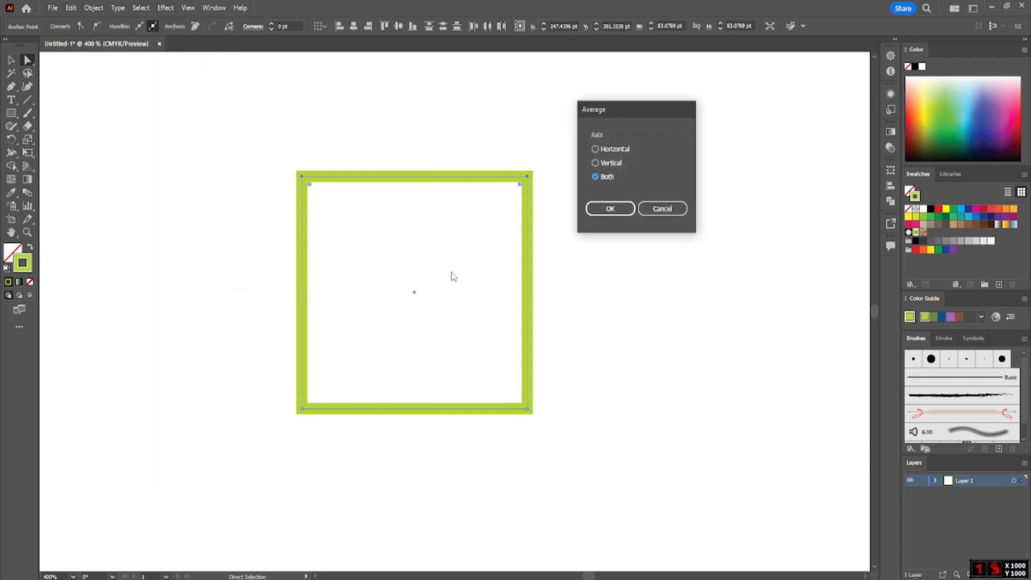
pyautogui.click(610, 165)
pyautogui.click(609, 213)
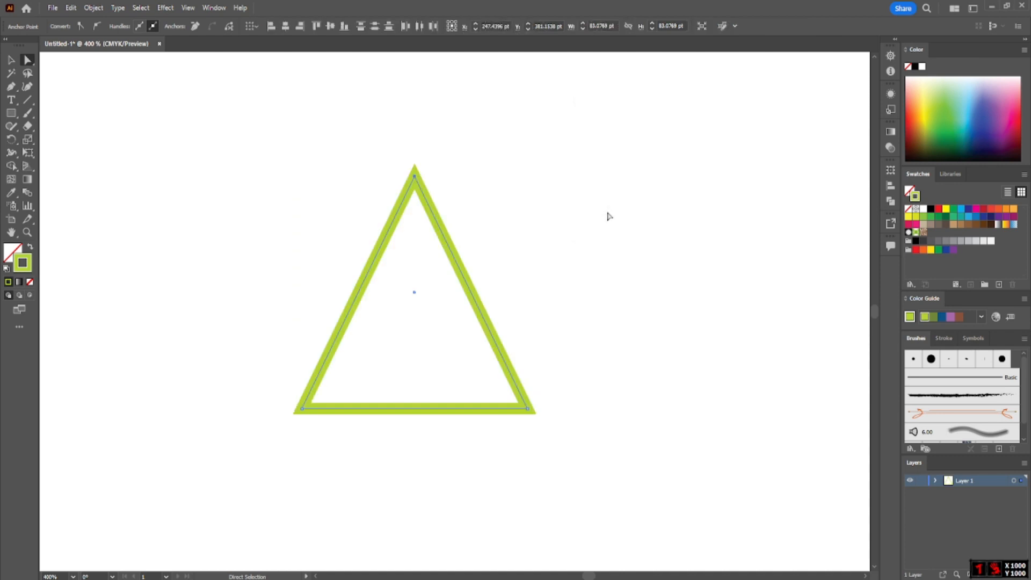
pyautogui.press('v')
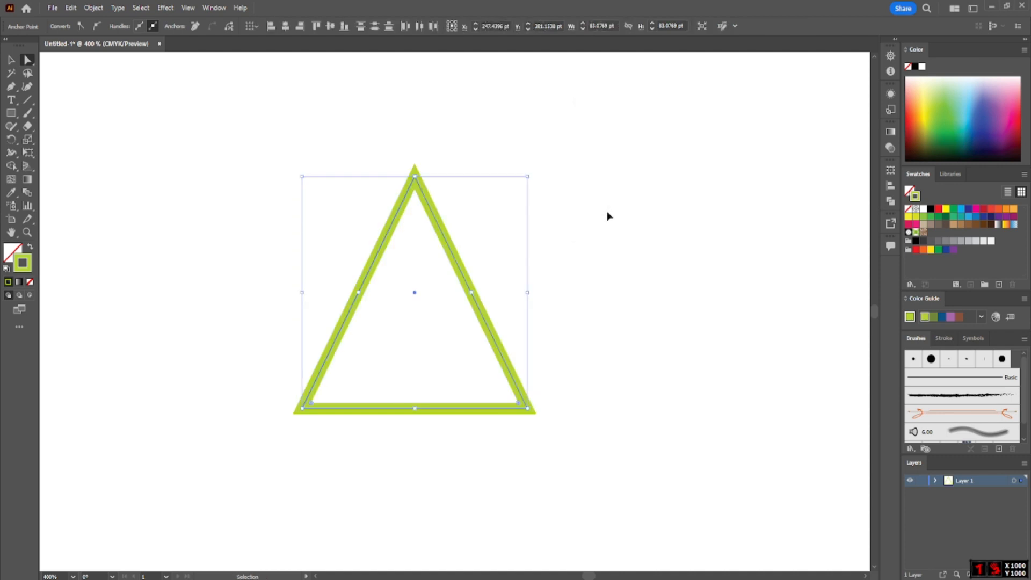
pyautogui.hotkey('ctrl', 'z')
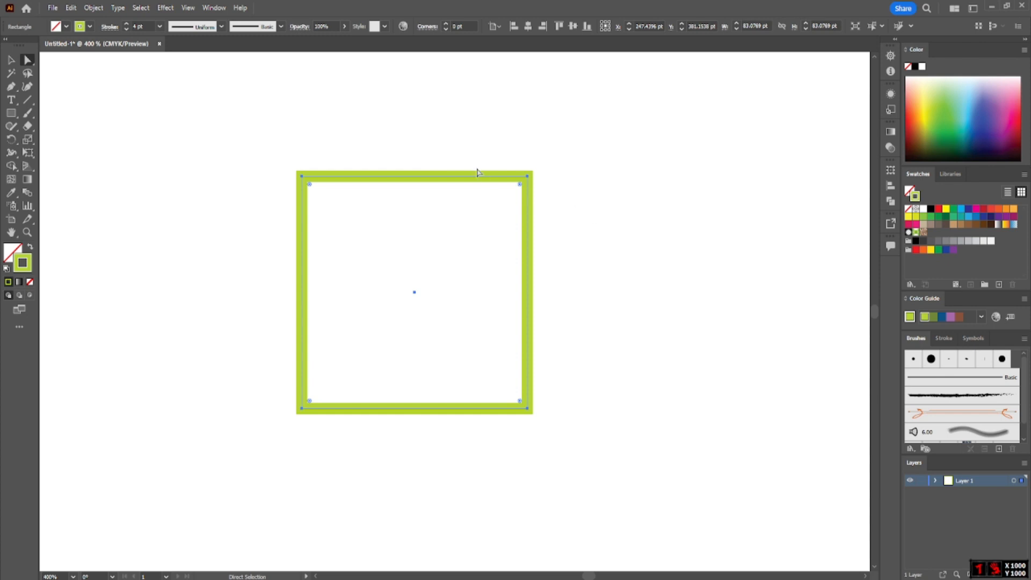
# Try averaging all of the square's anchor points on both axes, and undo the change.
pyautogui.click(92, 8)
pyautogui.moveTo(118, 284)
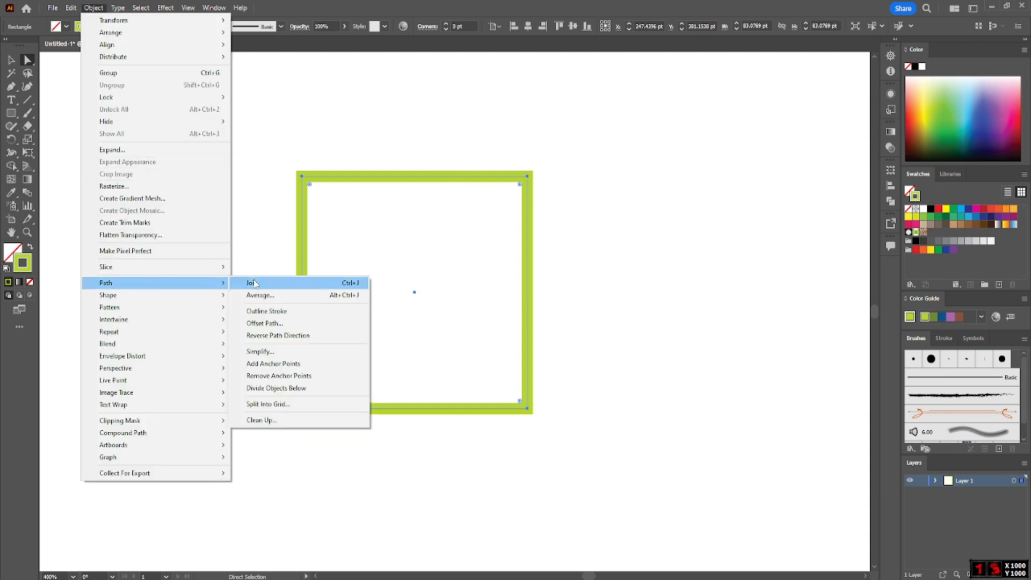
pyautogui.click(289, 297)
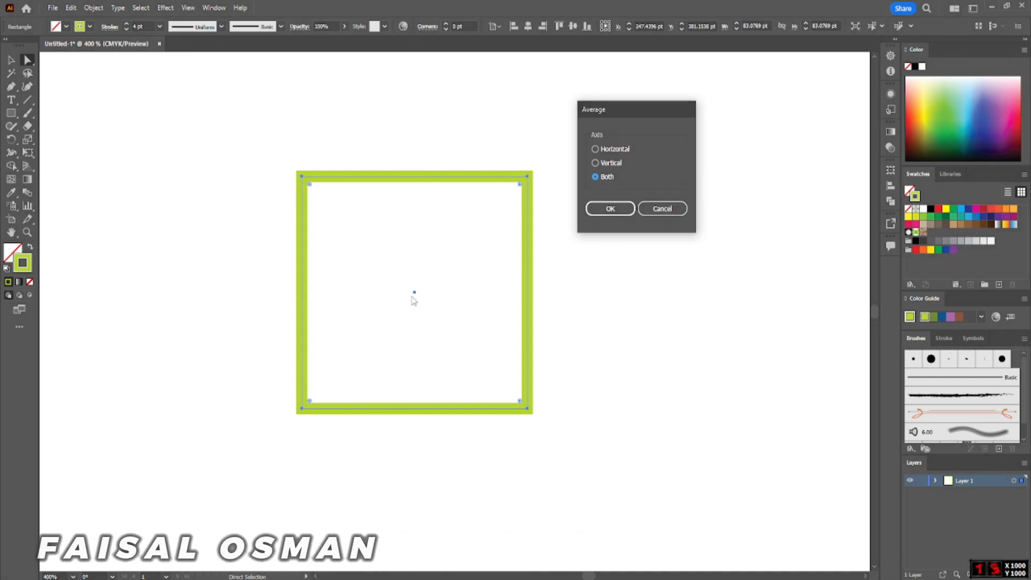
pyautogui.click(610, 209)
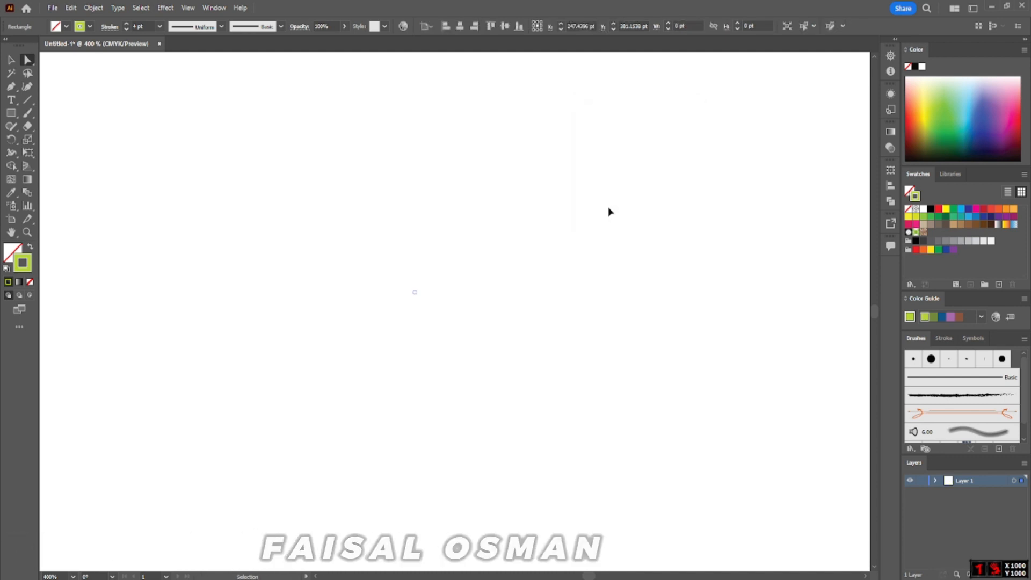
pyautogui.hotkey('ctrl', 'z')
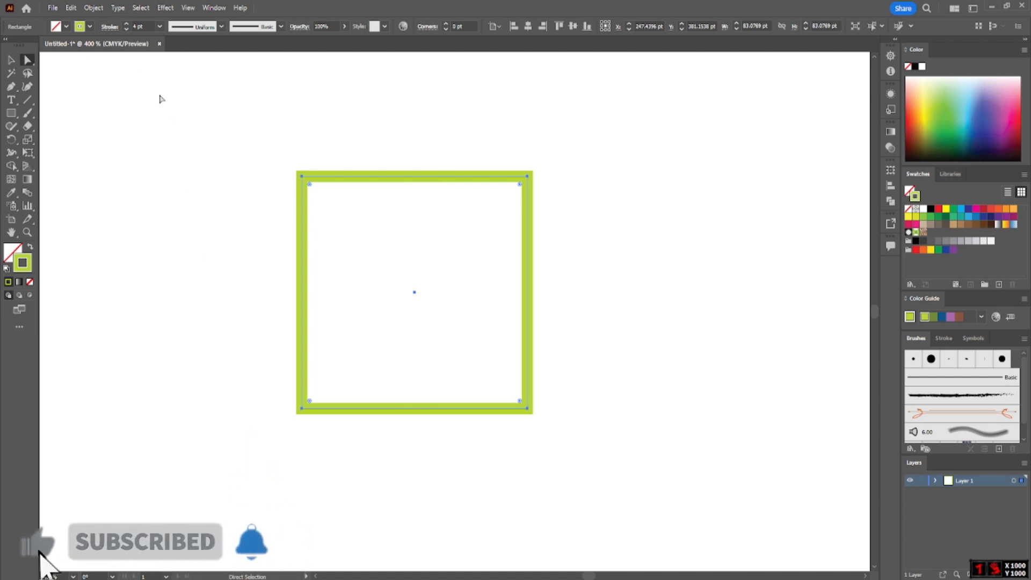
# Add anchor points midway along each side of the square, and change its stroke colour to yellow.
pyautogui.click(94, 8)
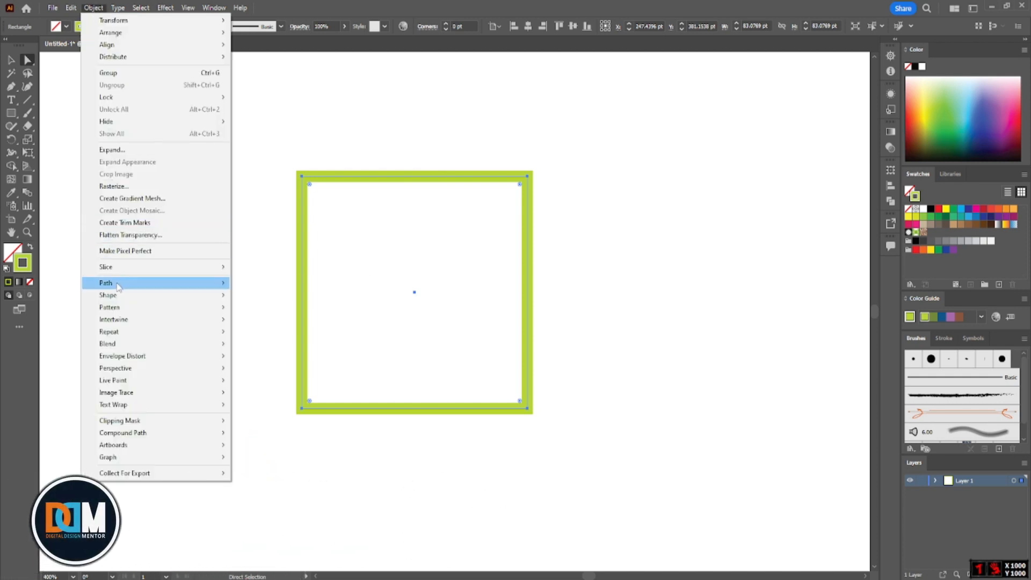
pyautogui.moveTo(177, 282)
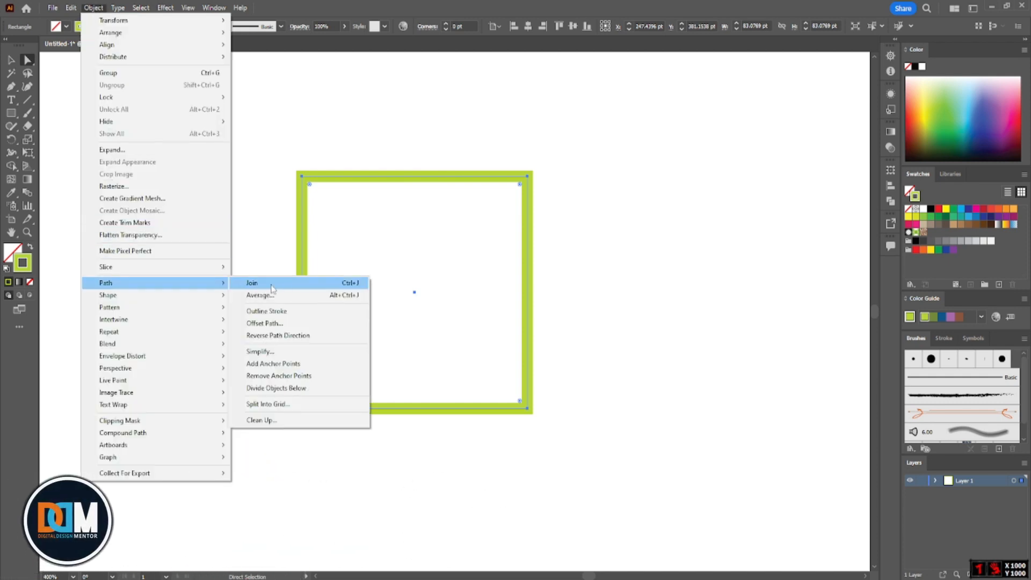
pyautogui.click(285, 365)
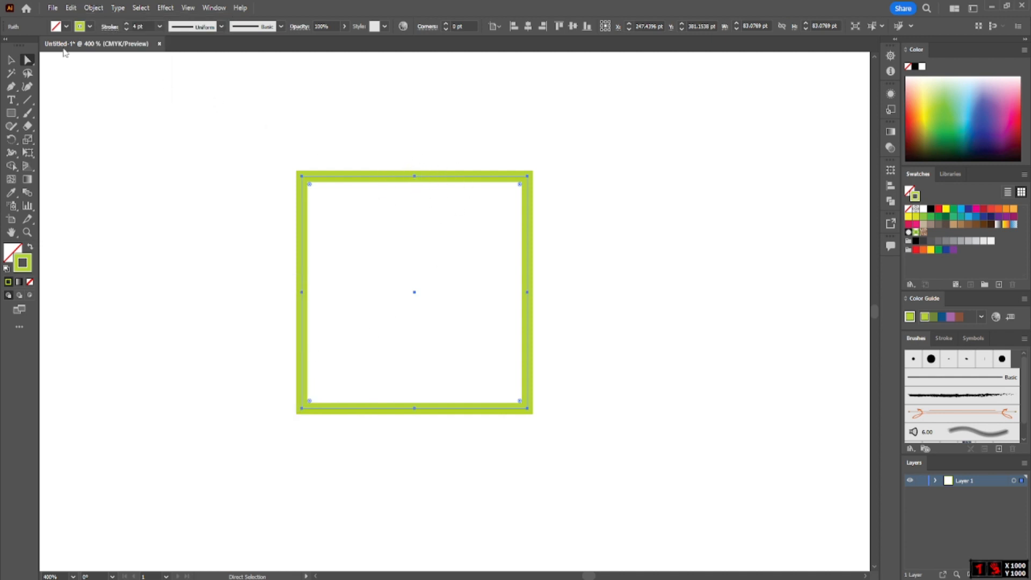
pyautogui.click(89, 26)
pyautogui.click(44, 50)
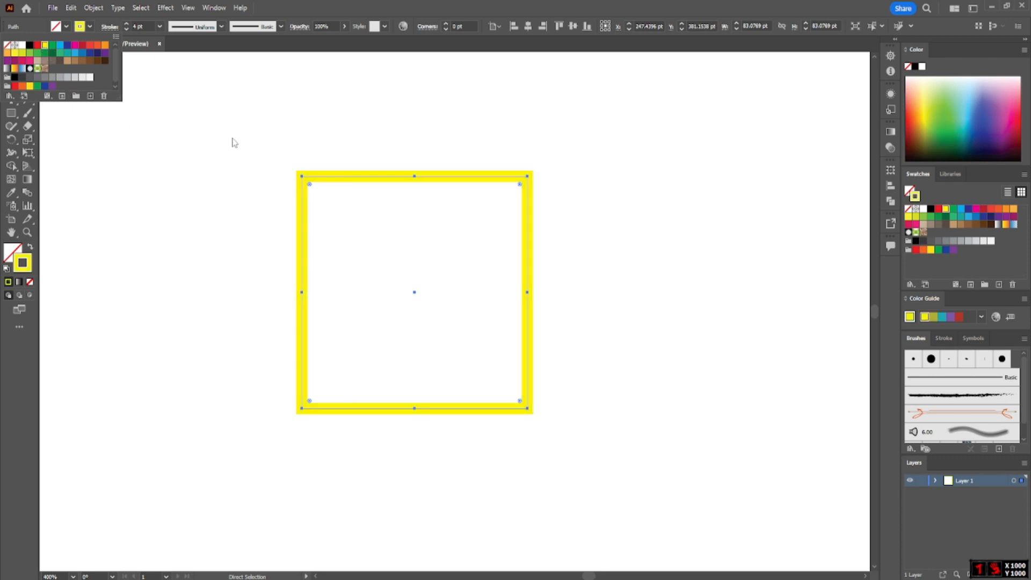
pyautogui.click(451, 8)
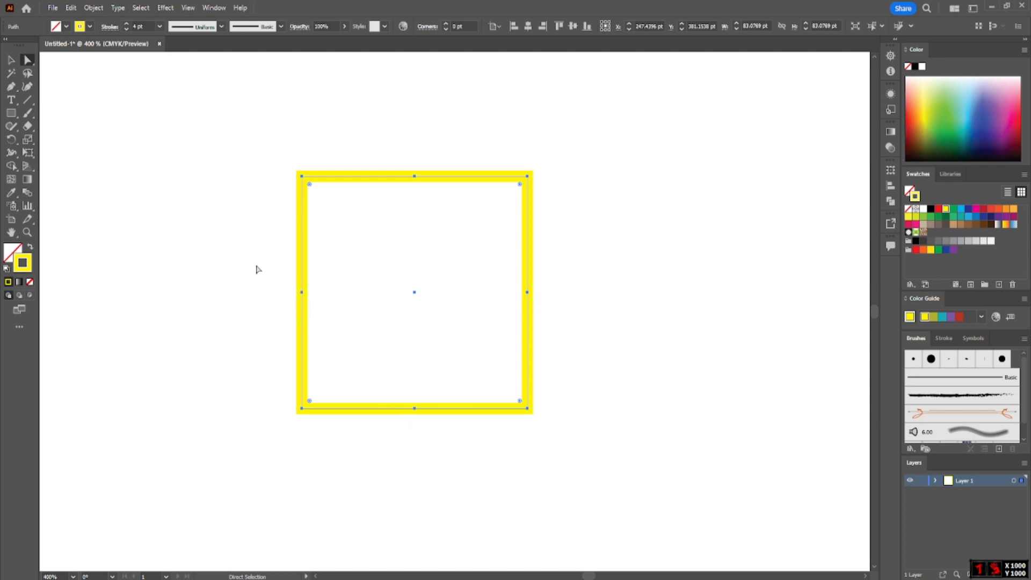
pyautogui.moveTo(255, 129); pyautogui.dragTo(603, 481)
pyautogui.hotkey('ctrl', 'alt', 'j')
pyautogui.click(663, 212)
# Add another set of anchor points to the yellow square, midway between its existing points.
pyautogui.click(96, 8)
pyautogui.moveTo(134, 284)
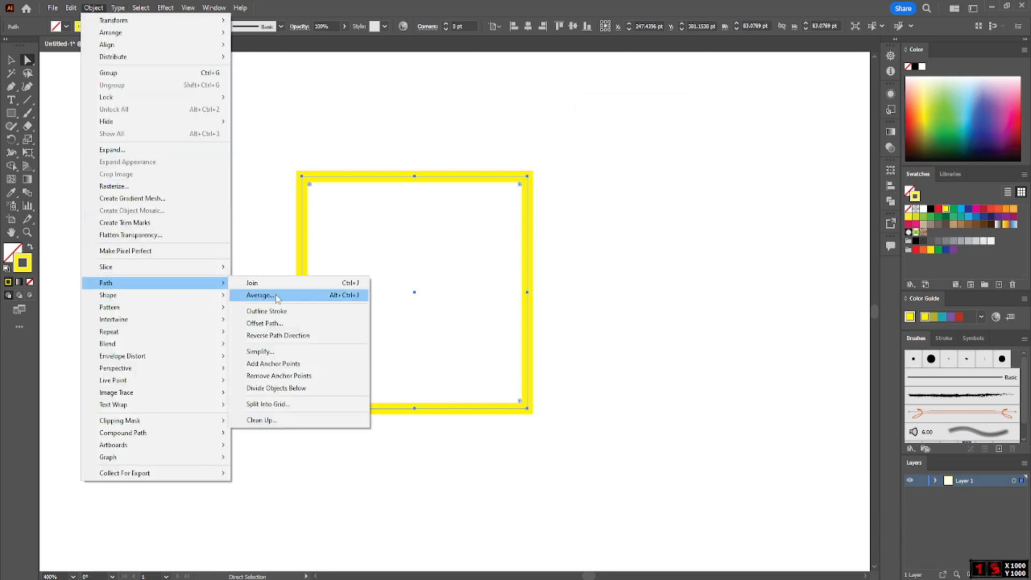
pyautogui.click(325, 368)
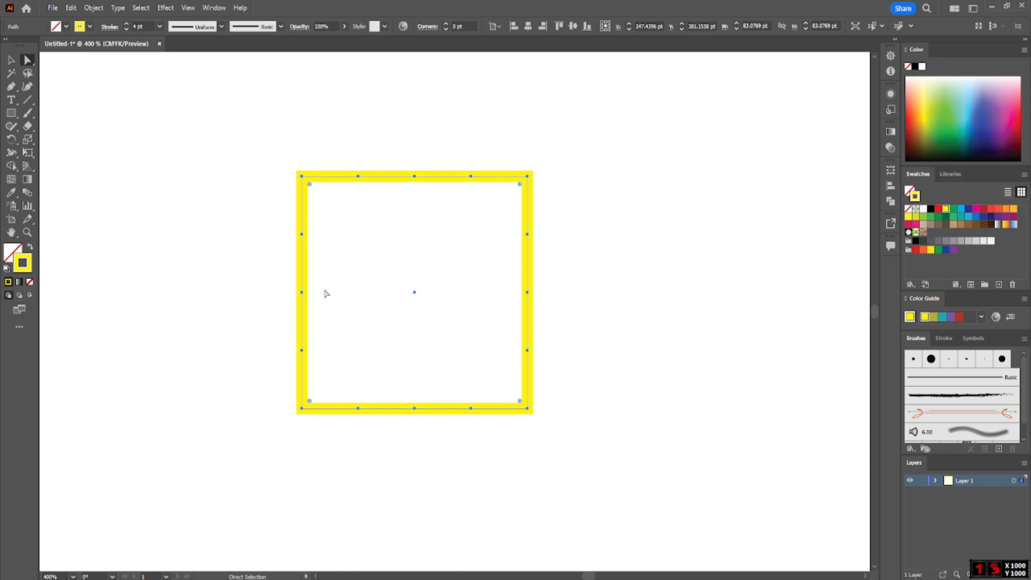
# Duplicate the yellow square to its right with a small gap, and shift both squares left to centre the pair.
pyautogui.click(16, 60)
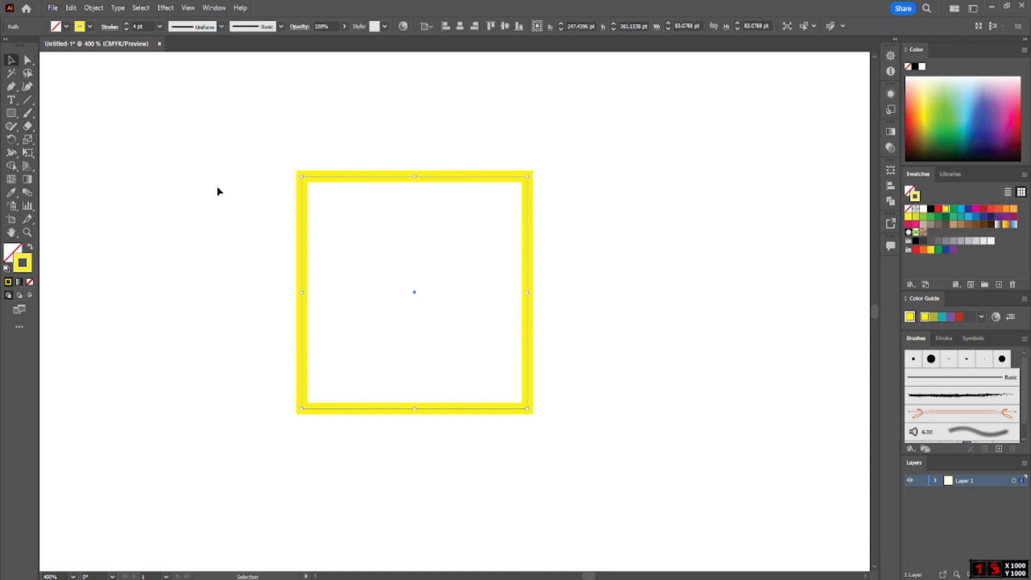
pyautogui.moveTo(414, 295); pyautogui.dragTo(688, 320)
pyautogui.moveTo(576, 290)
pyautogui.mouseDown()
pyautogui.moveTo(483, 285)
pyautogui.moveTo(590, 288)
pyautogui.mouseUp()
pyautogui.moveTo(244, 142); pyautogui.dragTo(649, 423)
pyautogui.moveTo(585, 362); pyautogui.dragTo(497, 353)
pyautogui.click(376, 121)
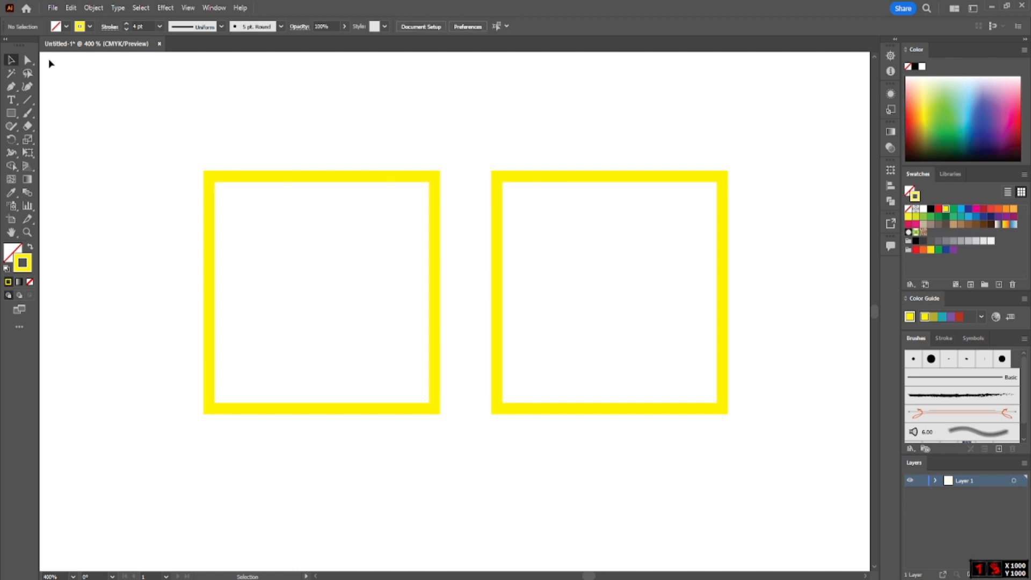
# Average the left square's four corner anchor points on both axes.
pyautogui.click(28, 60)
pyautogui.moveTo(189, 147); pyautogui.dragTo(229, 209)
pyautogui.moveTo(459, 146); pyautogui.dragTo(415, 215)
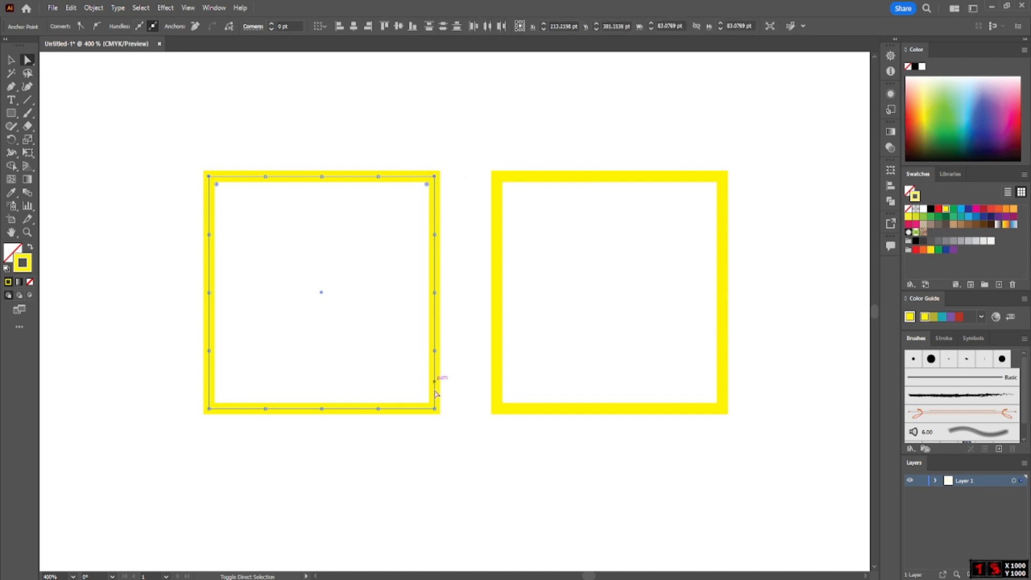
pyautogui.moveTo(445, 402); pyautogui.dragTo(425, 436)
pyautogui.moveTo(182, 407); pyautogui.dragTo(224, 423)
pyautogui.click(94, 10)
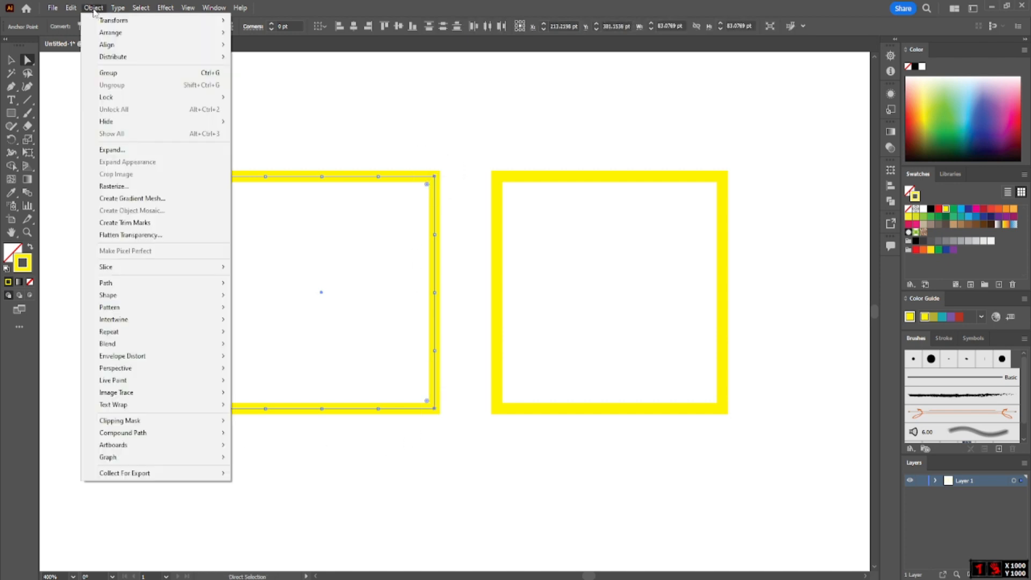
pyautogui.moveTo(119, 284)
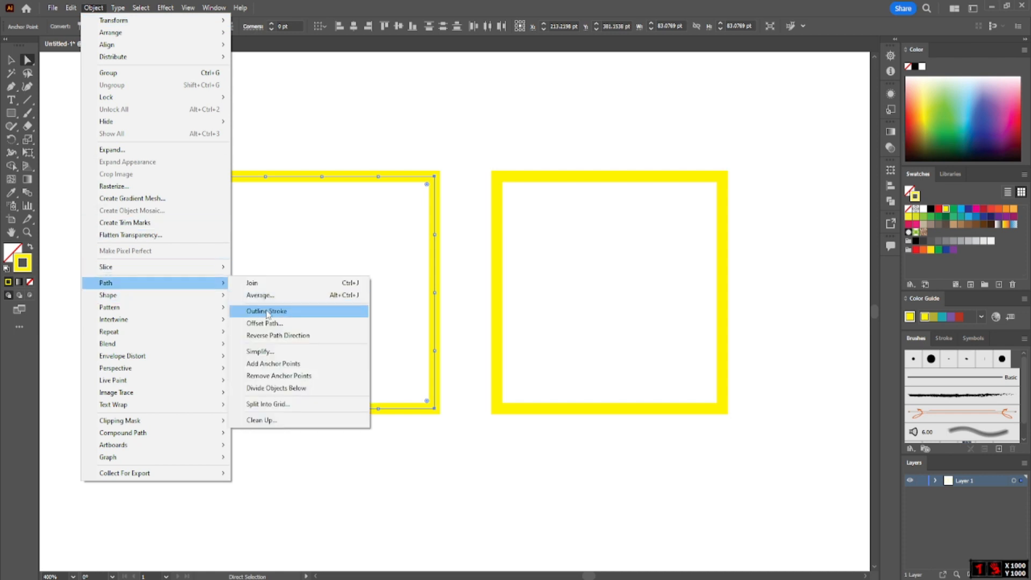
pyautogui.click(259, 295)
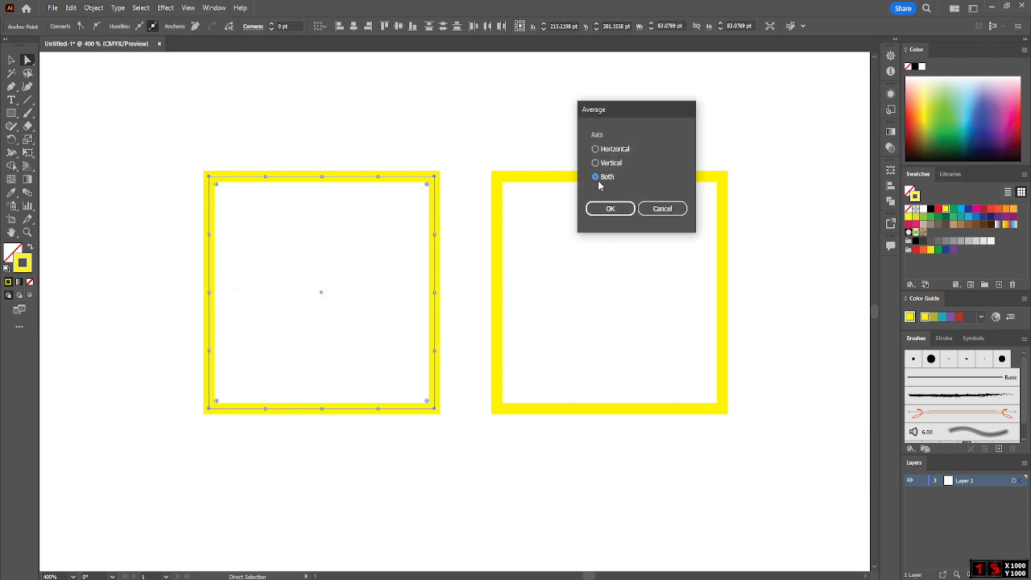
pyautogui.click(608, 211)
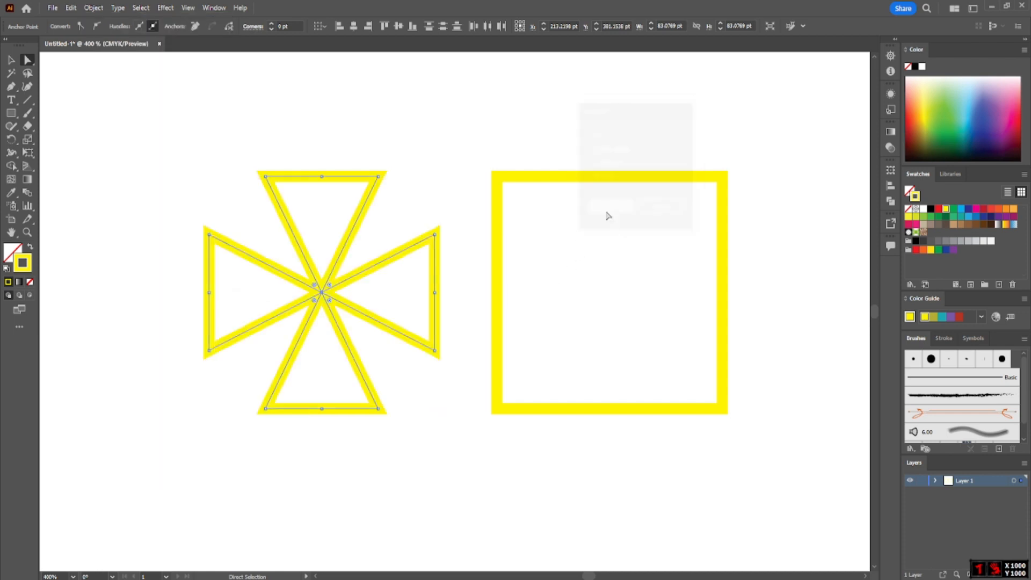
pyautogui.click(437, 208)
pyautogui.click(296, 325)
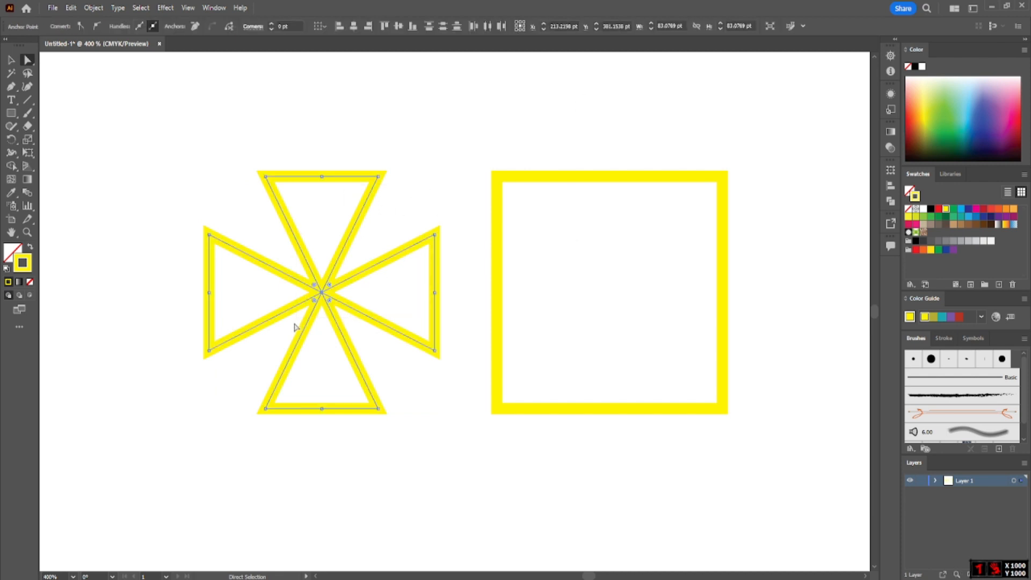
pyautogui.moveTo(462, 155); pyautogui.dragTo(788, 462)
pyautogui.click(507, 137)
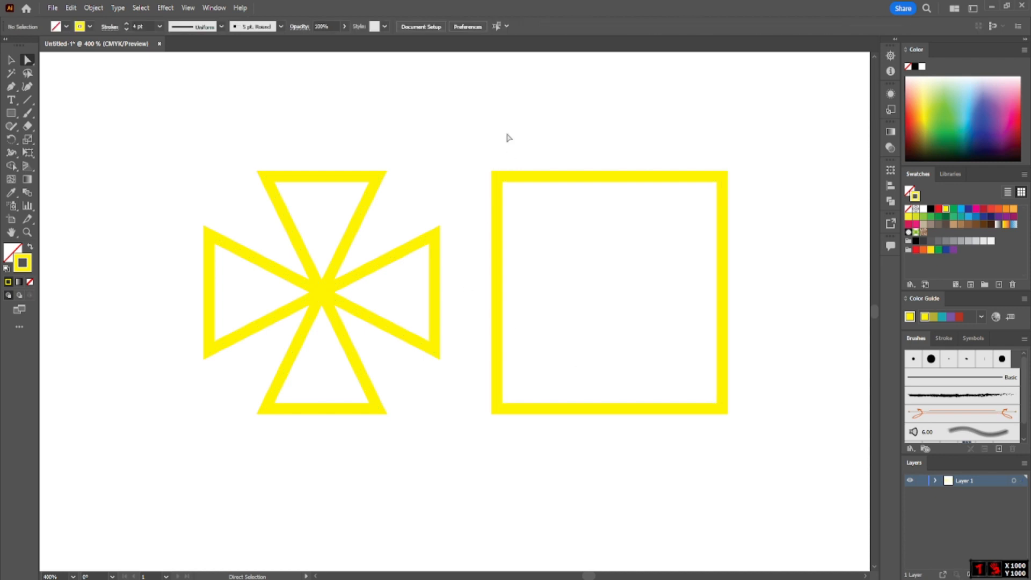
# Average the right square's four mid-side anchor points on both axes, leaving its corner points in place.
pyautogui.click(545, 178)
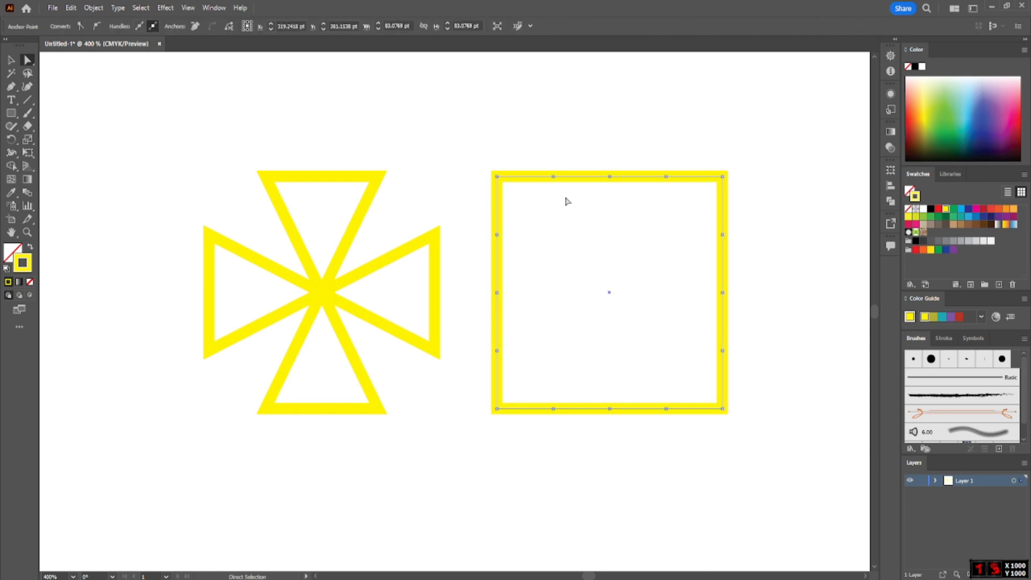
pyautogui.click(606, 150)
pyautogui.moveTo(602, 134); pyautogui.dragTo(619, 221)
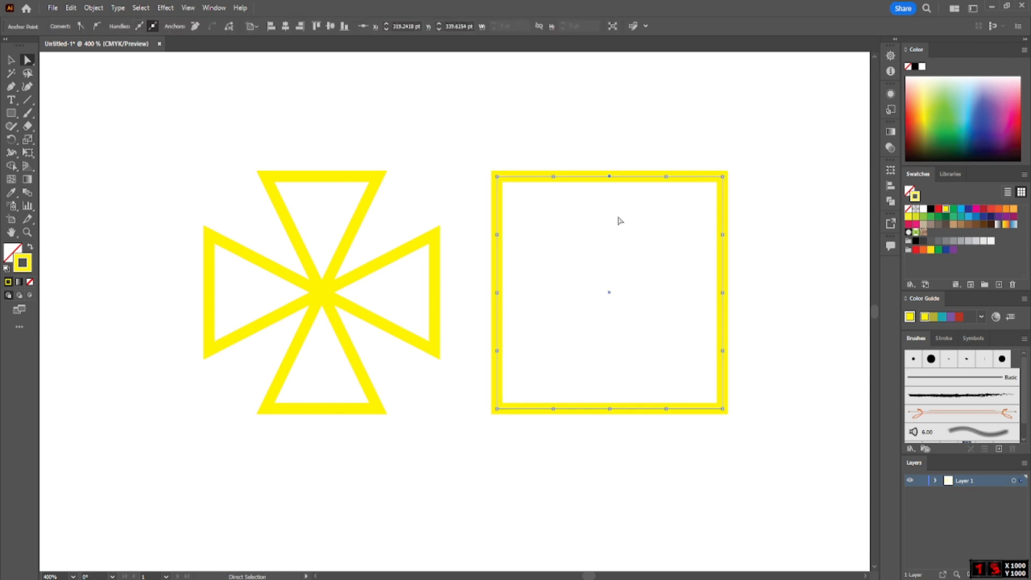
pyautogui.moveTo(484, 295); pyautogui.dragTo(528, 321)
pyautogui.moveTo(761, 286); pyautogui.dragTo(686, 311)
pyautogui.moveTo(629, 441); pyautogui.dragTo(600, 410)
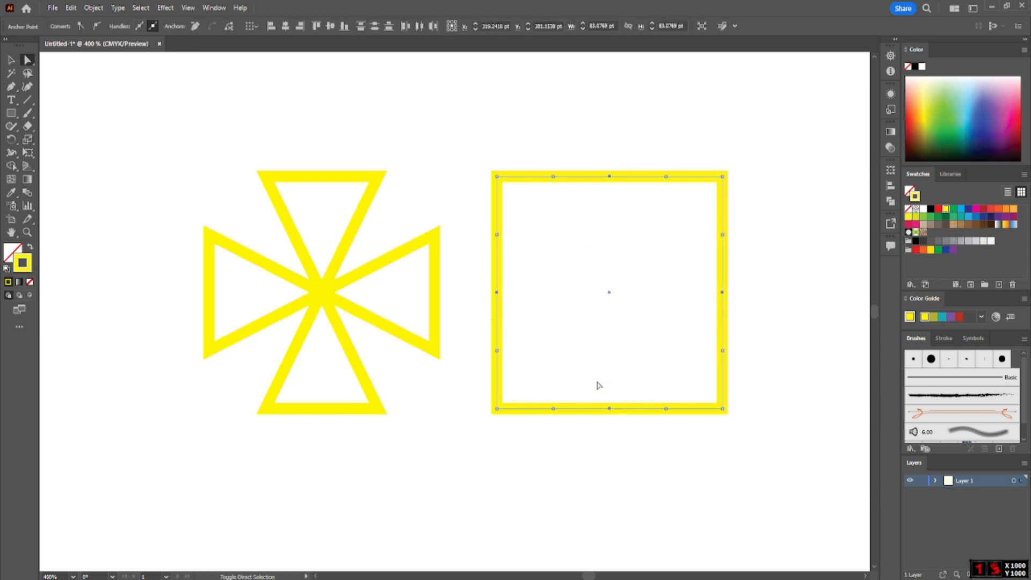
pyautogui.click(94, 8)
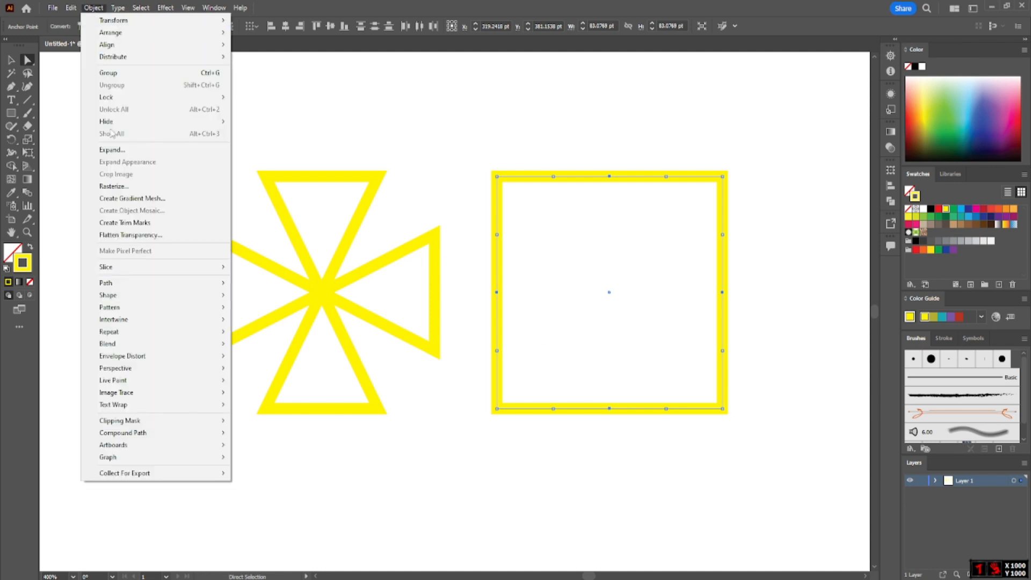
pyautogui.moveTo(114, 284)
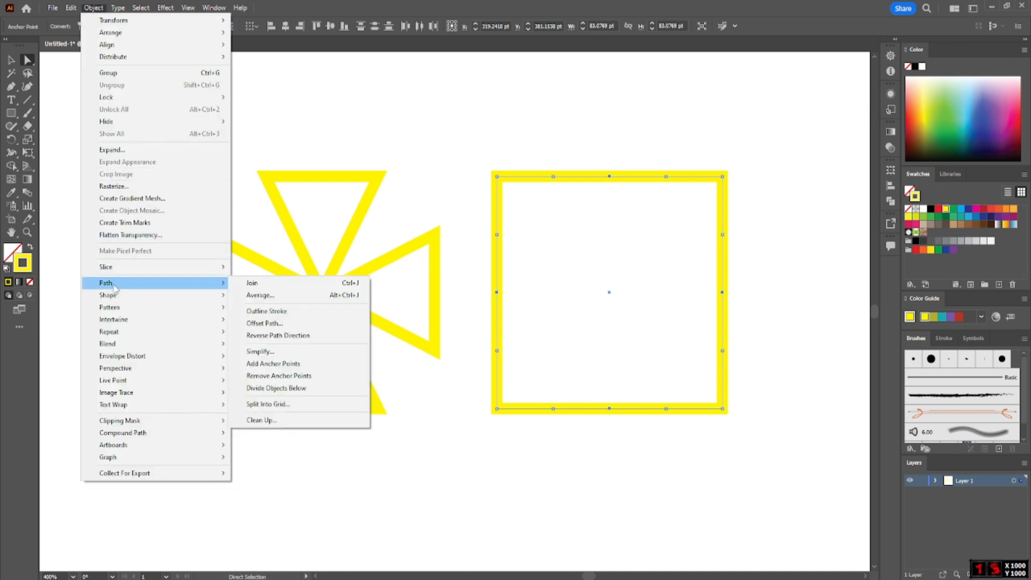
pyautogui.click(265, 297)
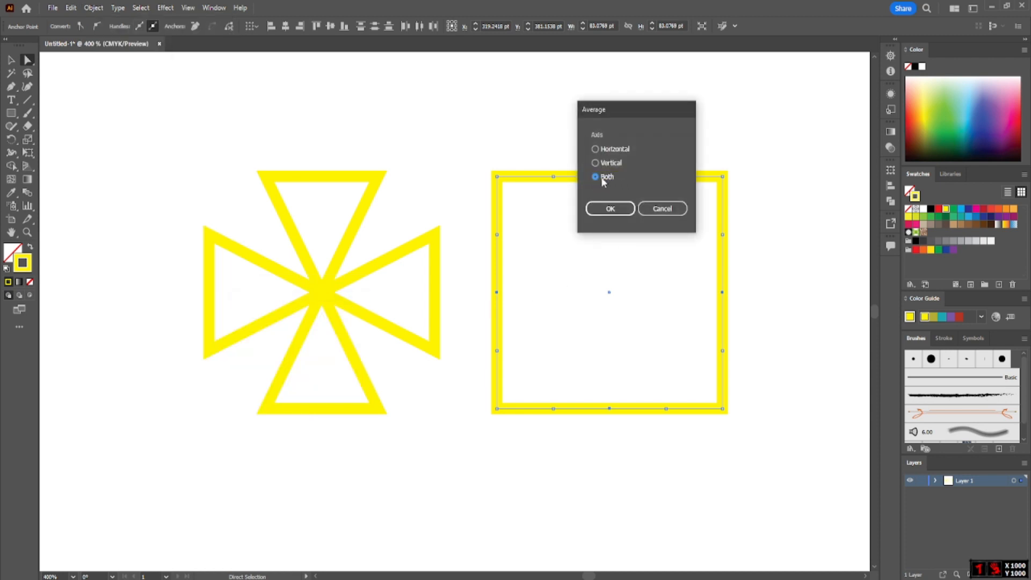
pyautogui.click(609, 207)
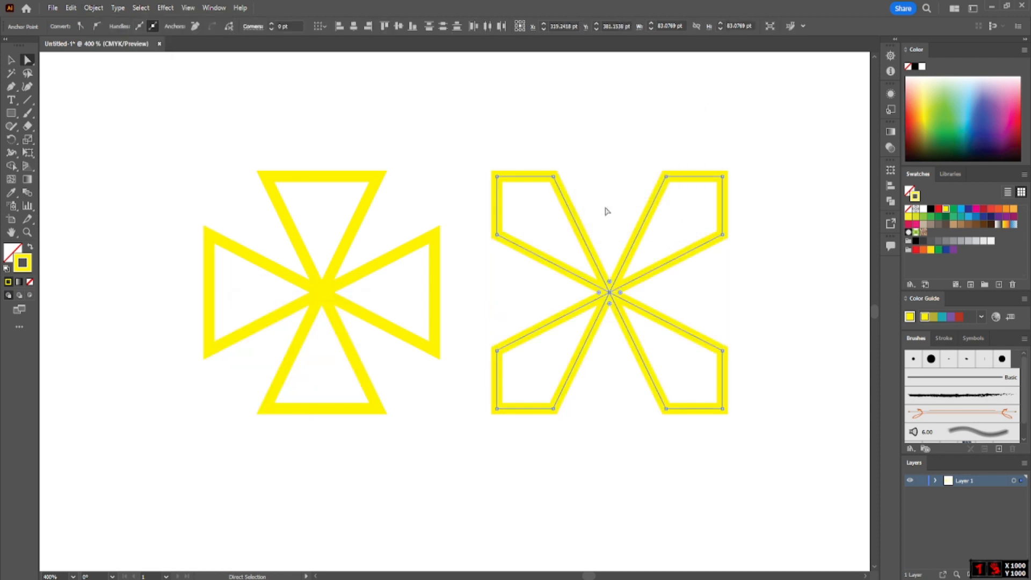
pyautogui.click(520, 138)
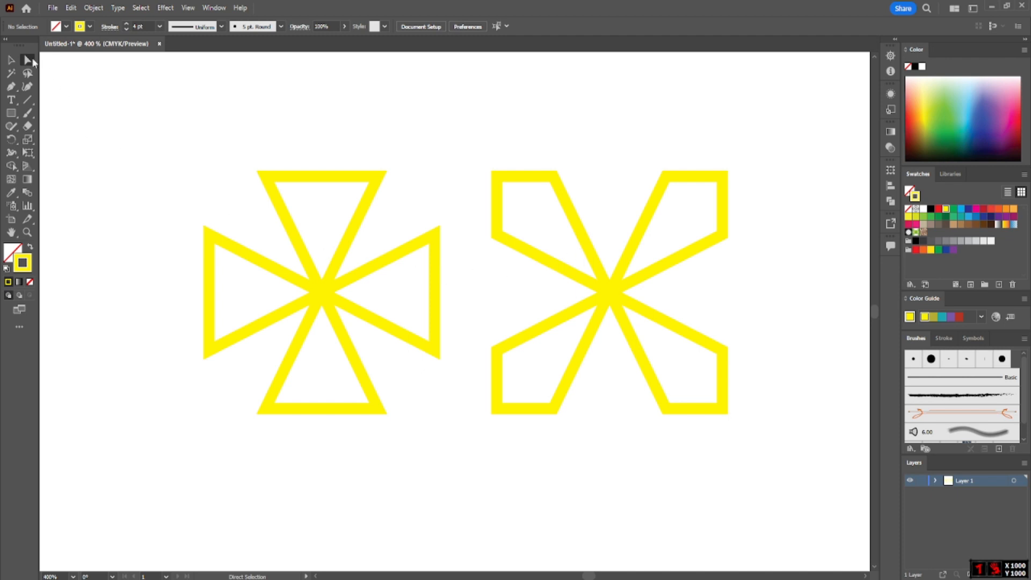
# Swap the fill and stroke of the left cross shape so it has a yellow fill and no stroke.
pyautogui.click(12, 61)
pyautogui.click(270, 197)
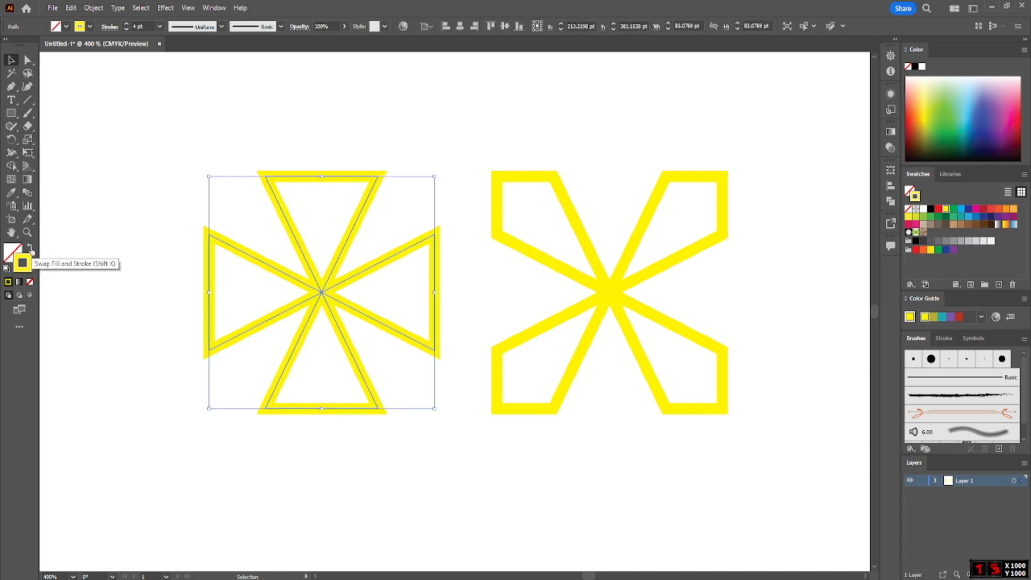
pyautogui.click(31, 250)
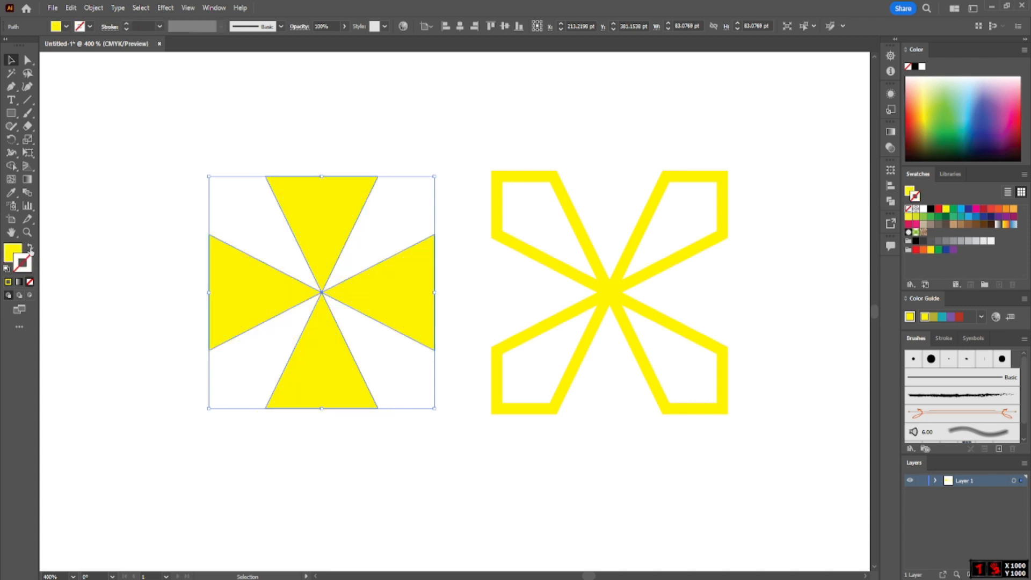
# Delete both cross shapes from the canvas.
pyautogui.moveTo(123, 125); pyautogui.dragTo(666, 451)
pyautogui.press('Delete')
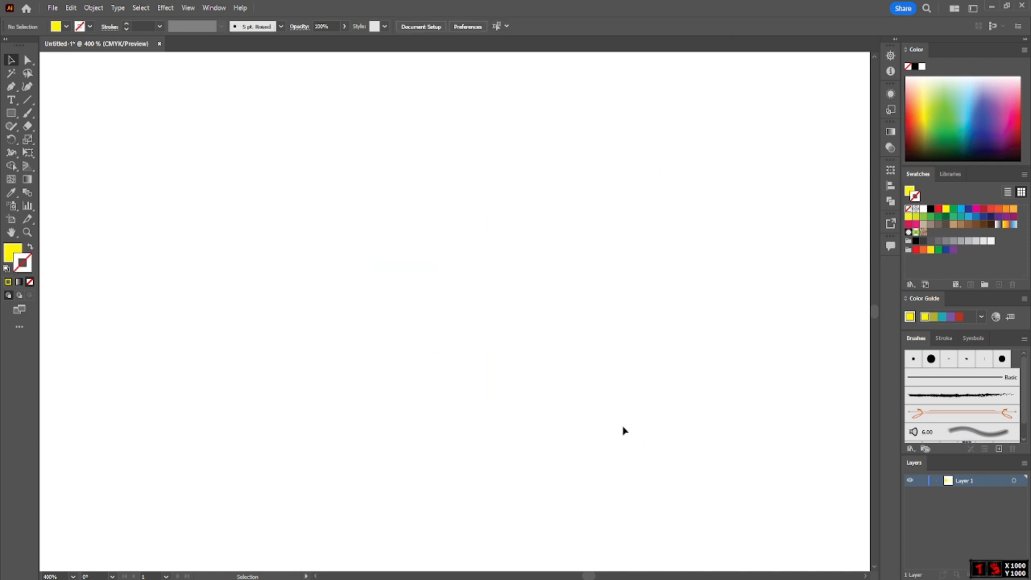
pyautogui.click(94, 9)
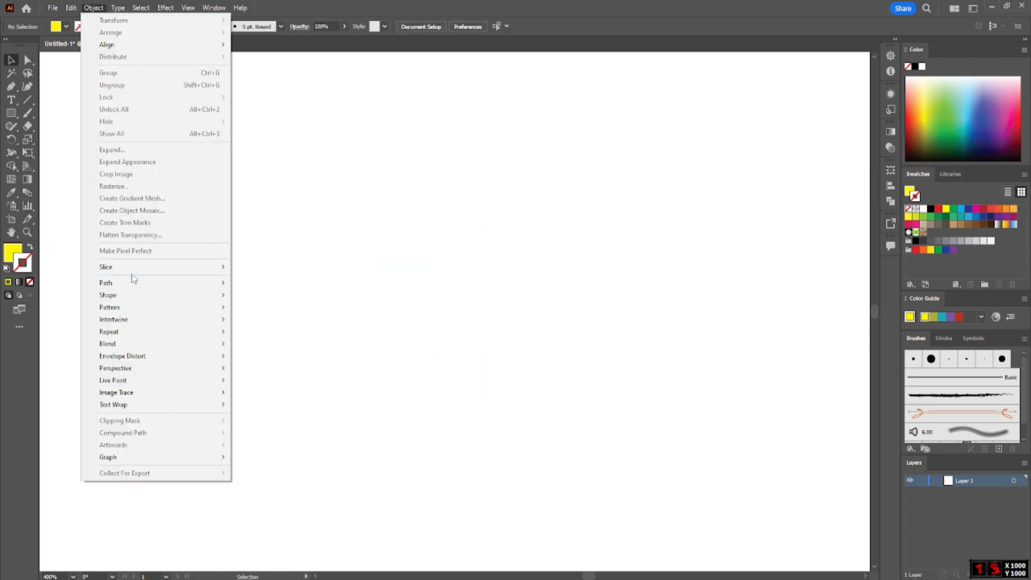
pyautogui.moveTo(136, 285)
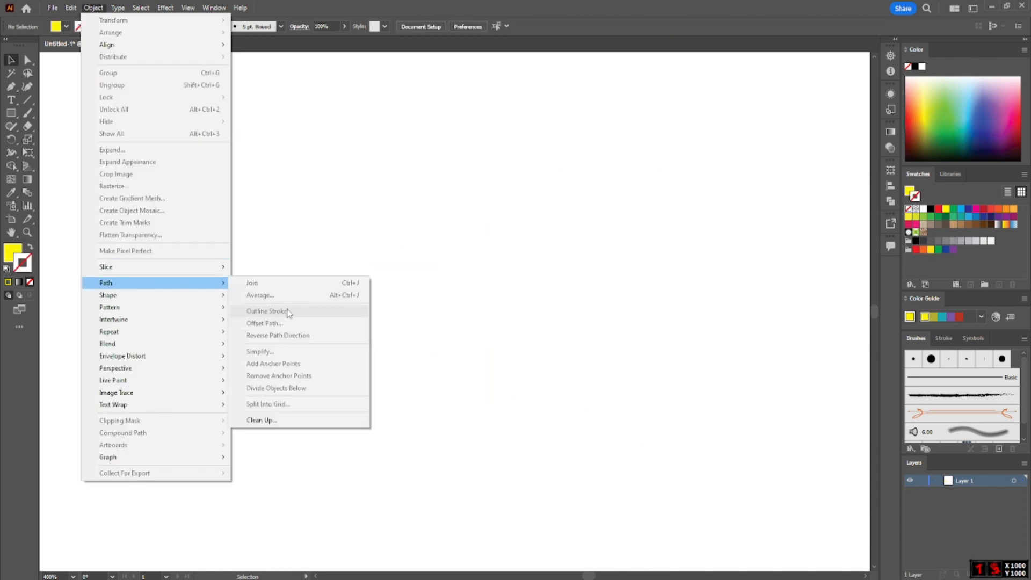
pyautogui.click(264, 75)
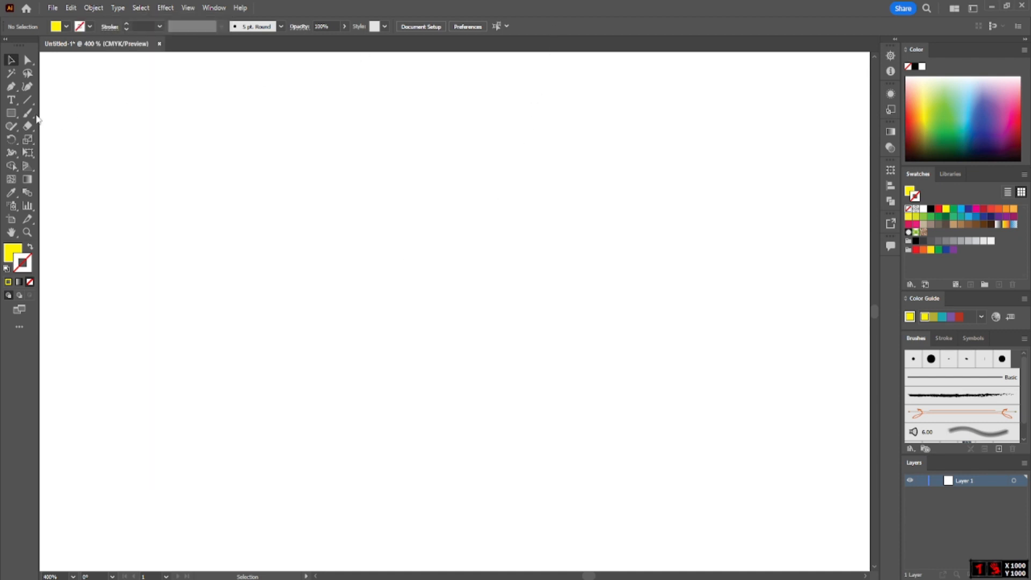
# Draw a horizontal line about 130 pt long across the middle of the canvas, and give it a 7 pt yellow stroke.
pyautogui.click(28, 101)
pyautogui.moveTo(248, 289); pyautogui.dragTo(602, 314)
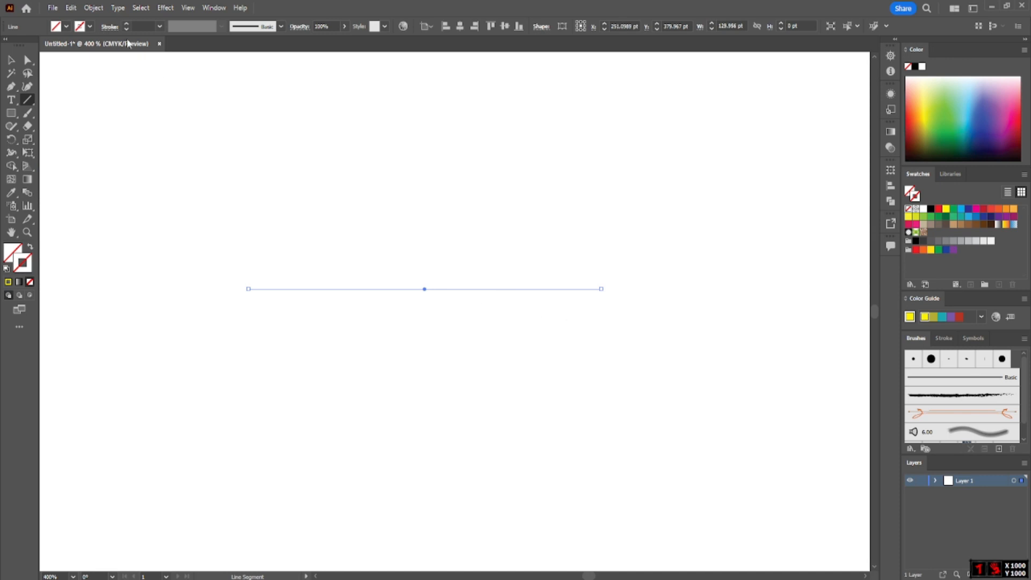
pyautogui.click(90, 27)
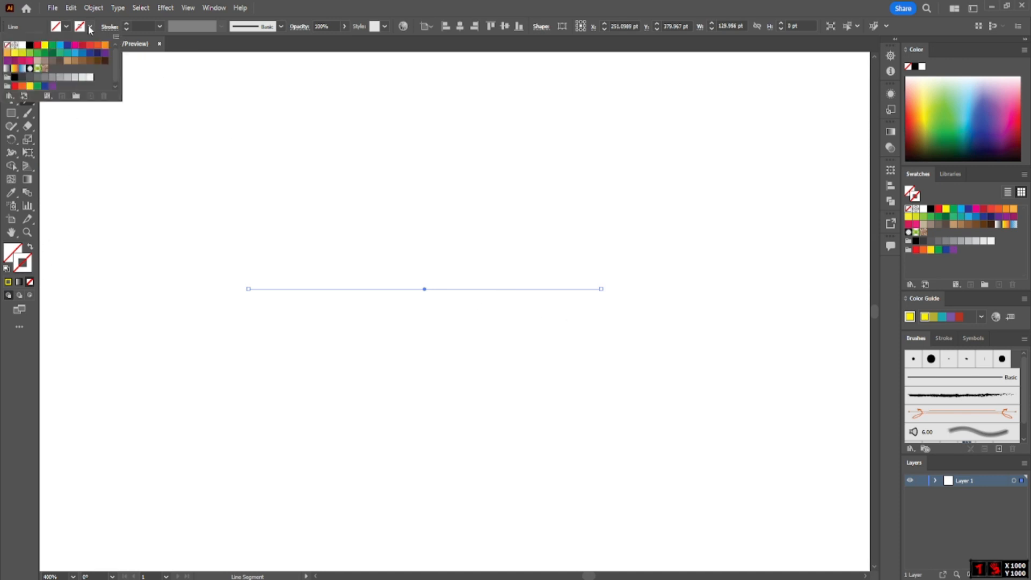
pyautogui.click(45, 47)
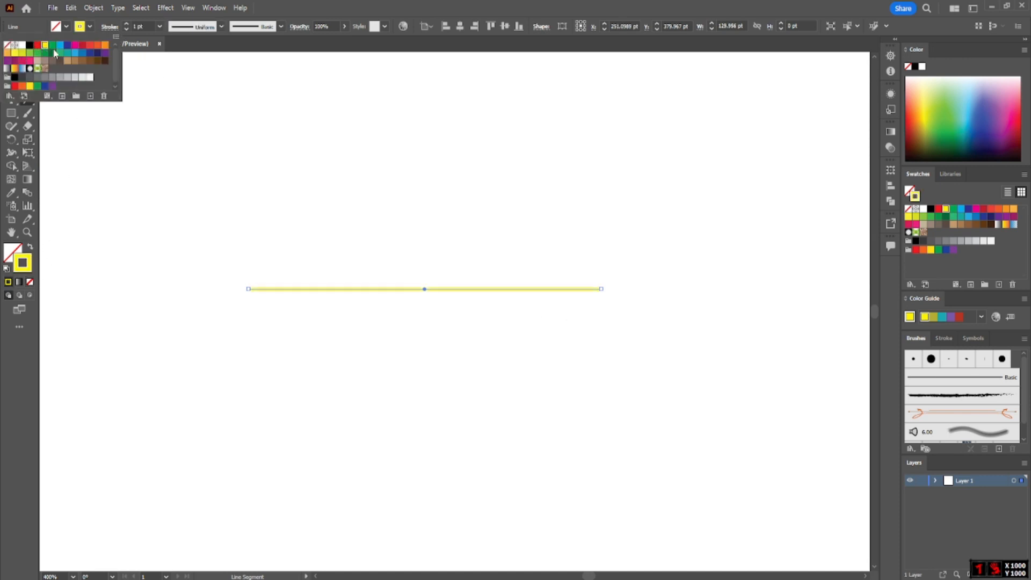
pyautogui.click(159, 26)
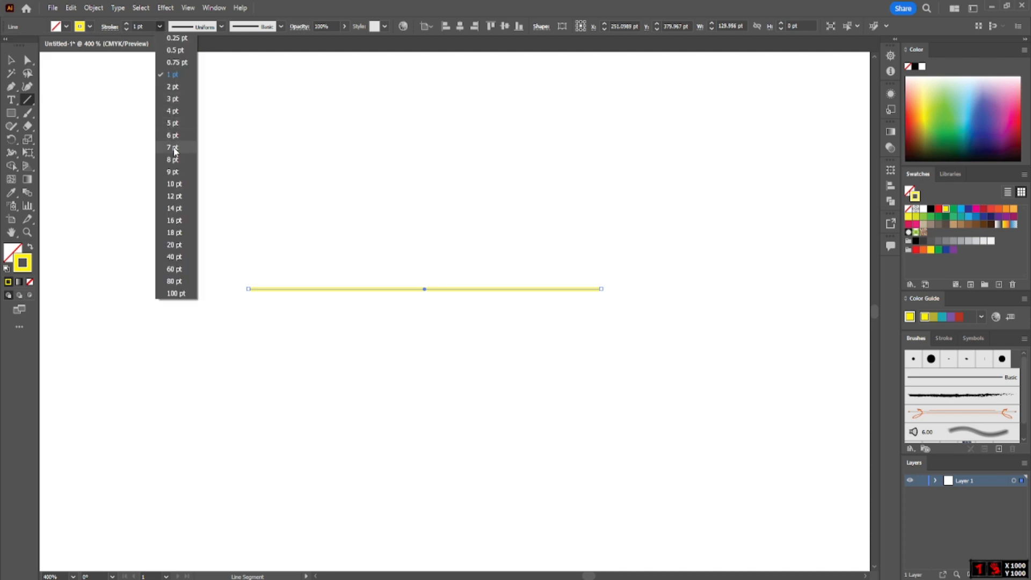
pyautogui.click(173, 148)
pyautogui.click(11, 60)
pyautogui.click(248, 162)
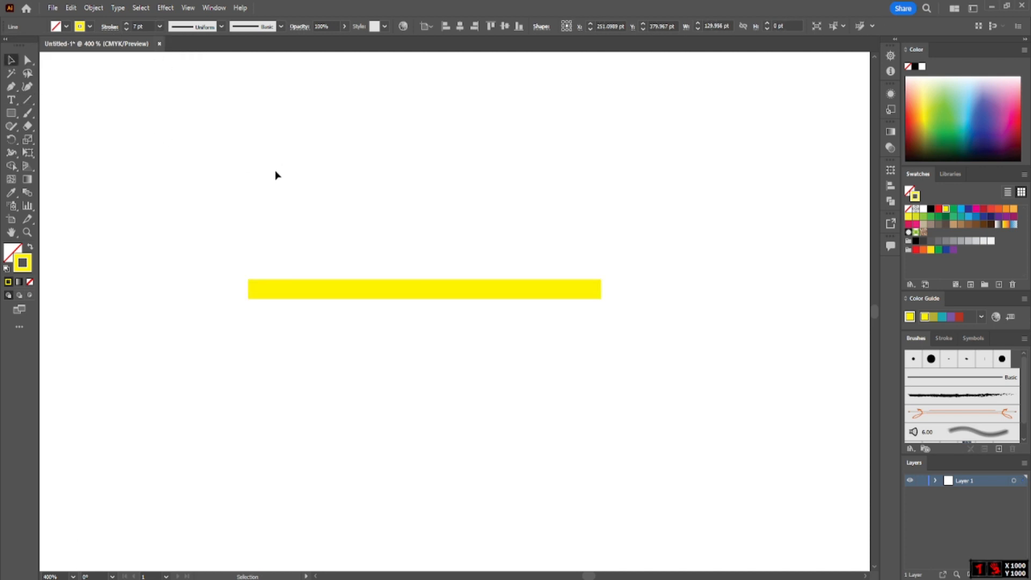
# Move the yellow line slightly up and convert its stroke into a filled shape with Outline Stroke.
pyautogui.moveTo(430, 291); pyautogui.dragTo(425, 263)
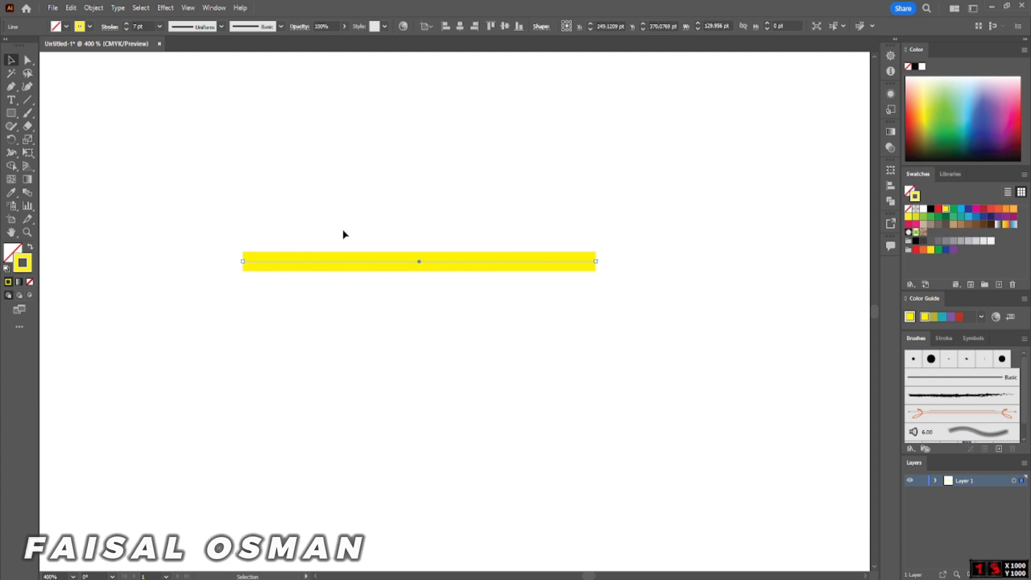
pyautogui.click(93, 8)
pyautogui.moveTo(105, 285)
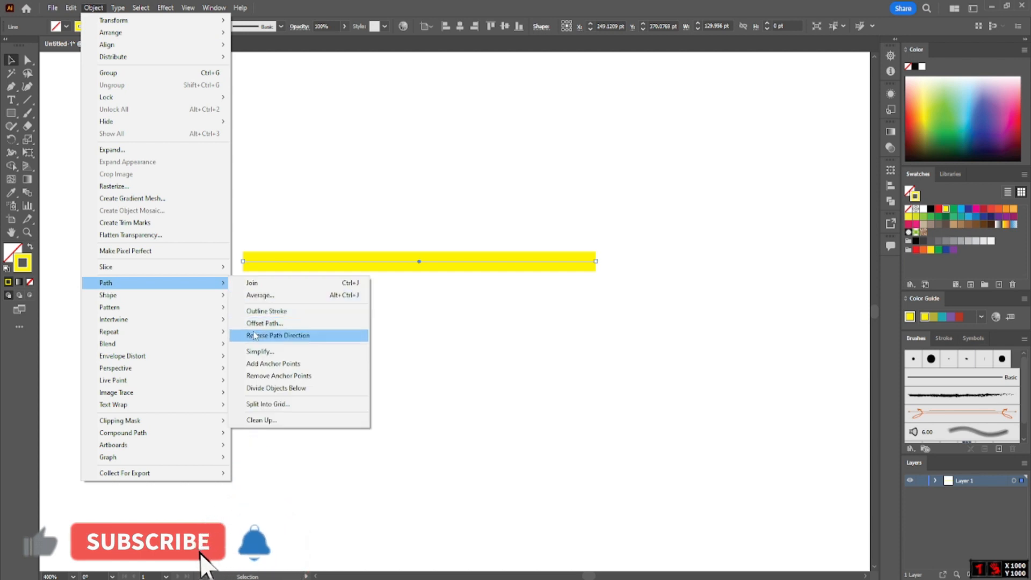
pyautogui.click(285, 315)
pyautogui.click(322, 292)
pyautogui.click(329, 267)
pyautogui.click(330, 275)
pyautogui.click(333, 266)
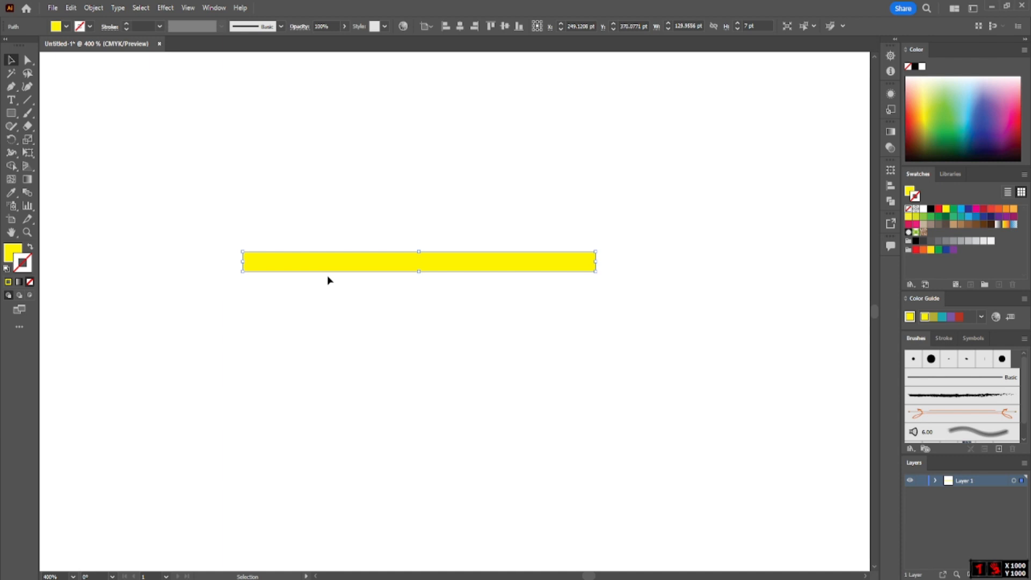
# Delete the outlined yellow bar from the canvas.
pyautogui.click(384, 274)
pyautogui.click(386, 269)
pyautogui.press('Delete')
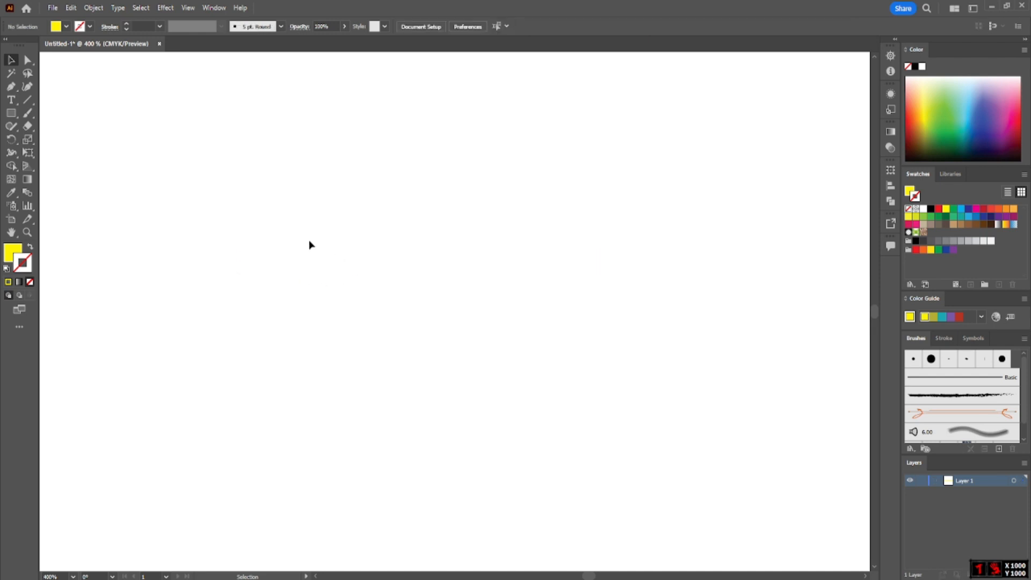
pyautogui.click(95, 8)
pyautogui.moveTo(122, 283)
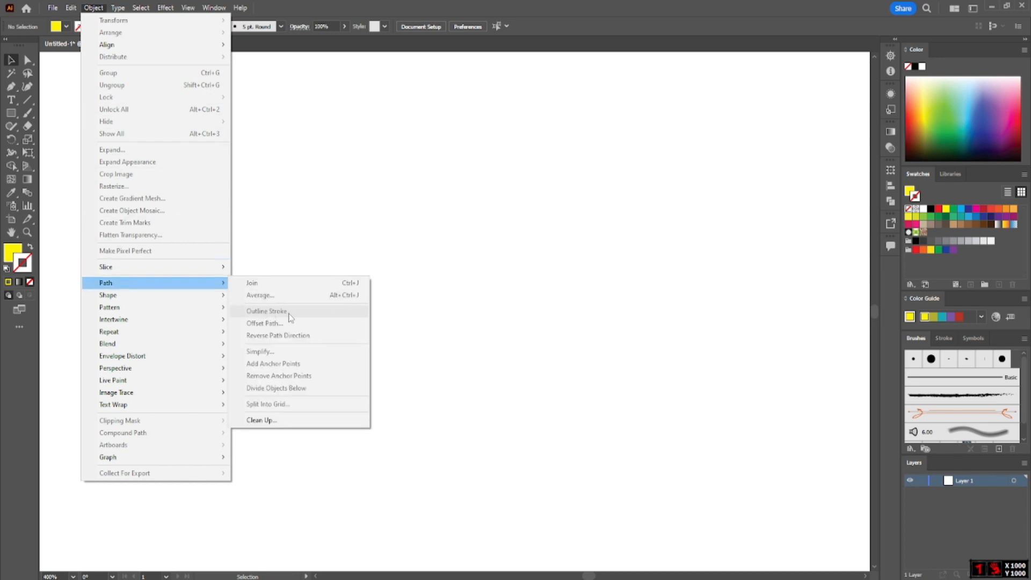
pyautogui.click(519, 28)
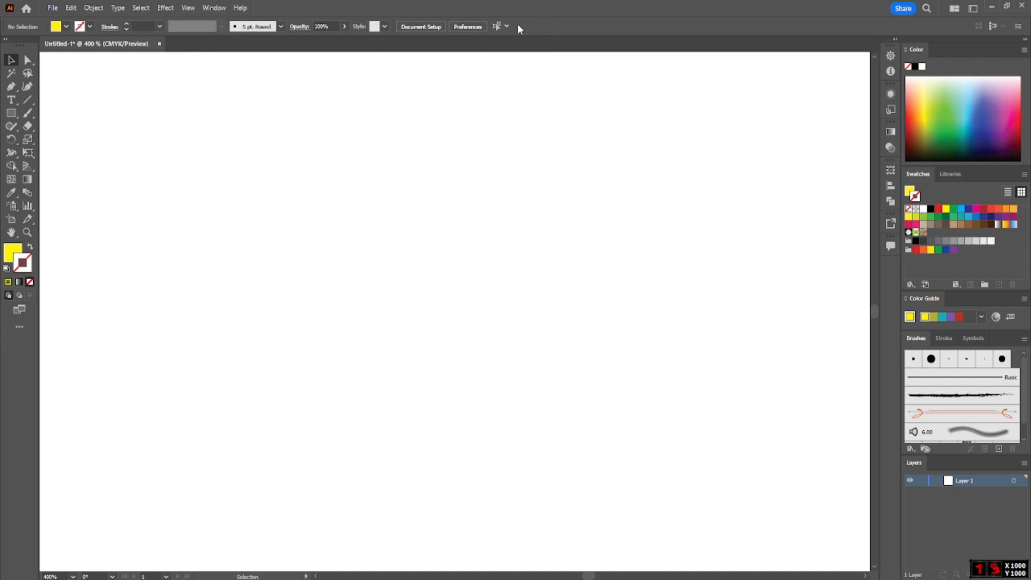
# Draw a five-pointed star about 102 by 97 pt in the middle of the canvas, with no fill and a 1 pt black stroke.
pyautogui.moveTo(11, 113); pyautogui.dragTo(63, 183)
pyautogui.moveTo(387, 307); pyautogui.dragTo(476, 428)
pyautogui.click(31, 248)
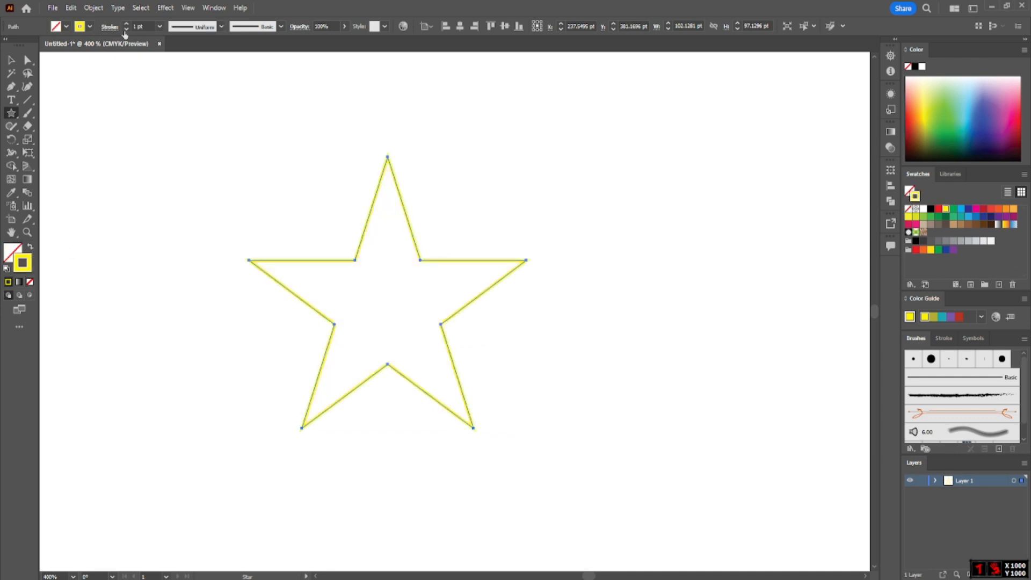
pyautogui.click(81, 26)
pyautogui.click(28, 46)
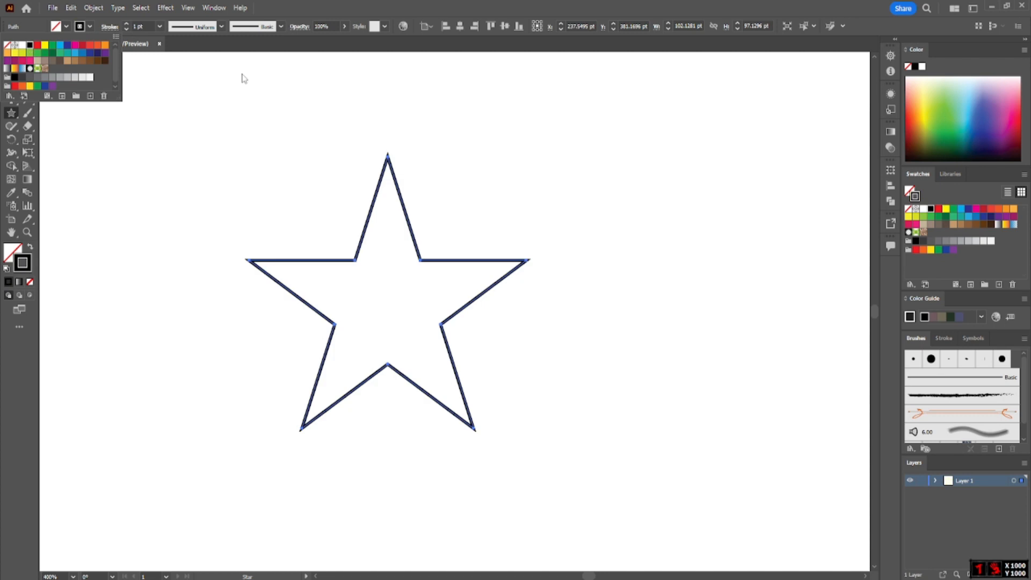
# Try enlarging a copy of the star from its centre to about 130 by 124 pt, and undo the scaling.
pyautogui.click(12, 60)
pyautogui.moveTo(311, 197); pyautogui.dragTo(502, 364)
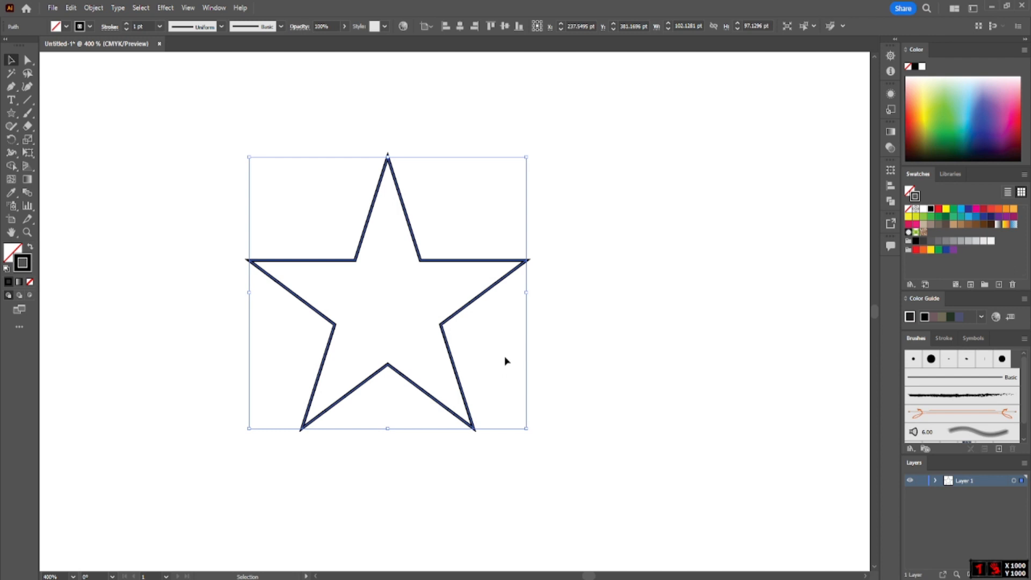
pyautogui.press('a')
pyautogui.press('v')
pyautogui.moveTo(527, 158); pyautogui.dragTo(573, 124)
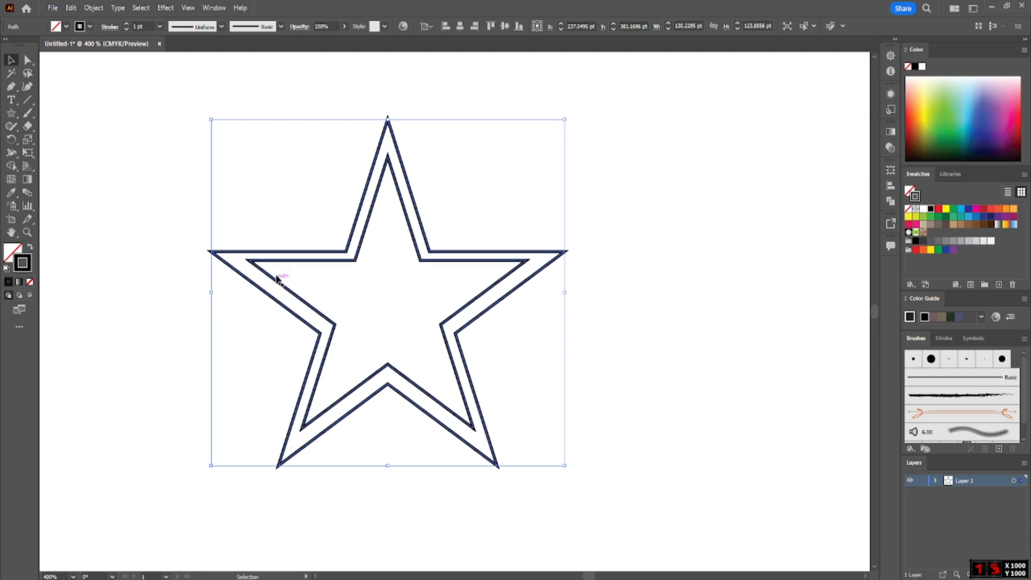
pyautogui.keyDown('shift'); pyautogui.click(298, 261); pyautogui.keyUp('shift')
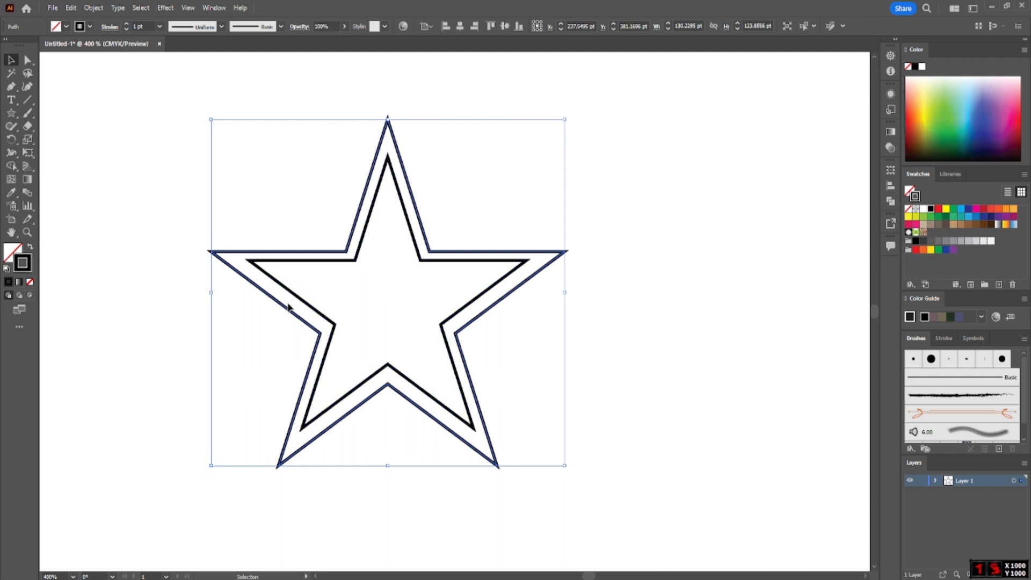
pyautogui.press('a')
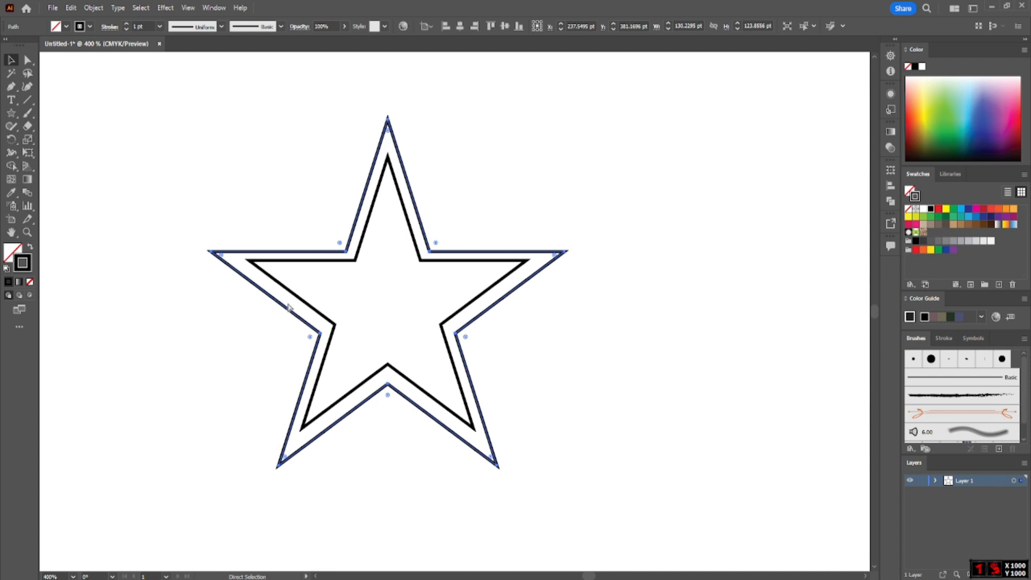
pyautogui.hotkey('ctrl', 'z')
# Offset the star's path outward by 6 pt with miter joins.
pyautogui.moveTo(256, 107); pyautogui.dragTo(502, 398)
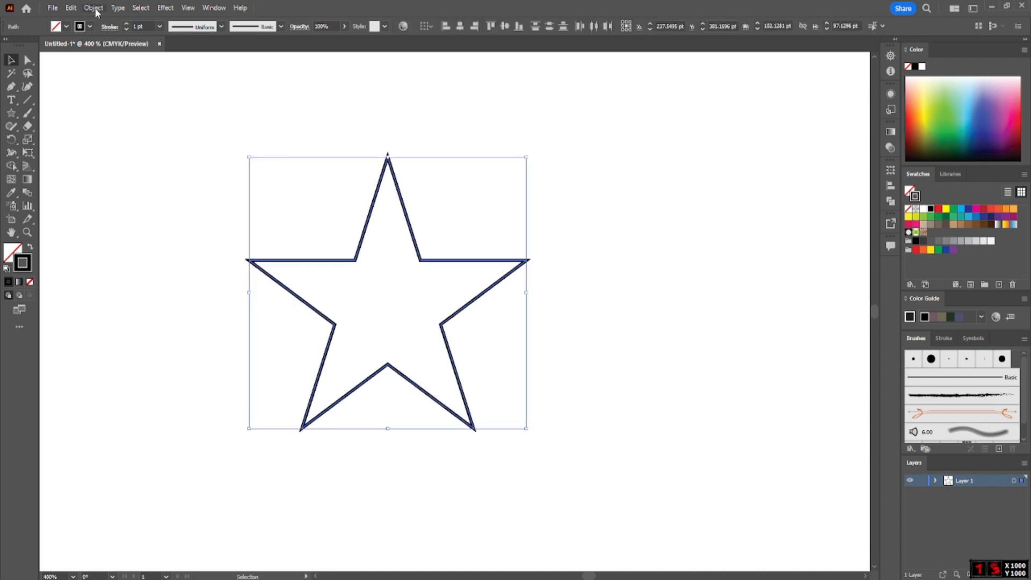
pyautogui.click(95, 9)
pyautogui.moveTo(113, 285)
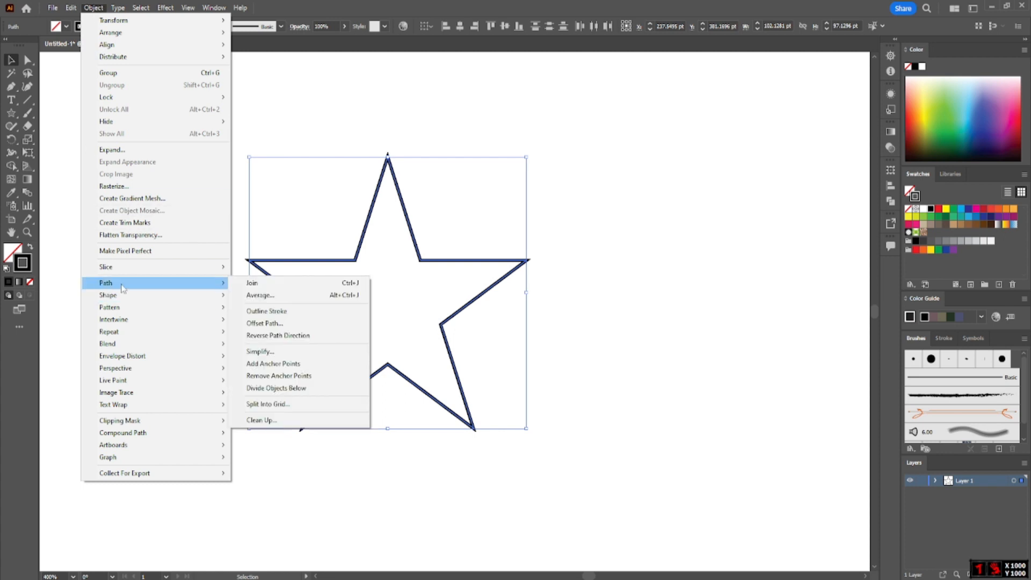
pyautogui.click(270, 324)
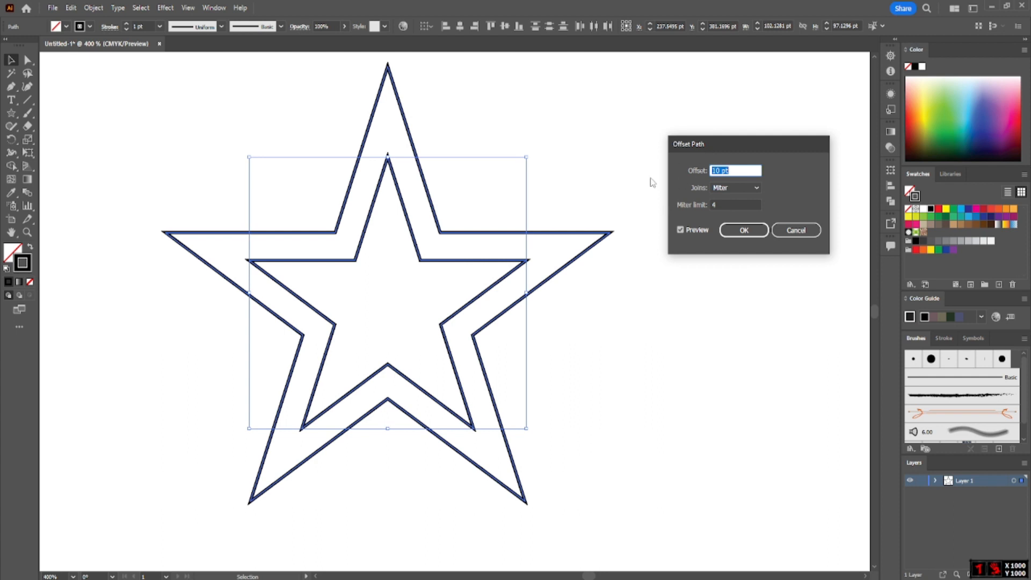
pyautogui.doubleClick(716, 170)
pyautogui.press('Down')
pyautogui.press('Down')
pyautogui.press('Down')
pyautogui.press('Down')
pyautogui.press('Down')
pyautogui.press('Up')
pyautogui.click(741, 232)
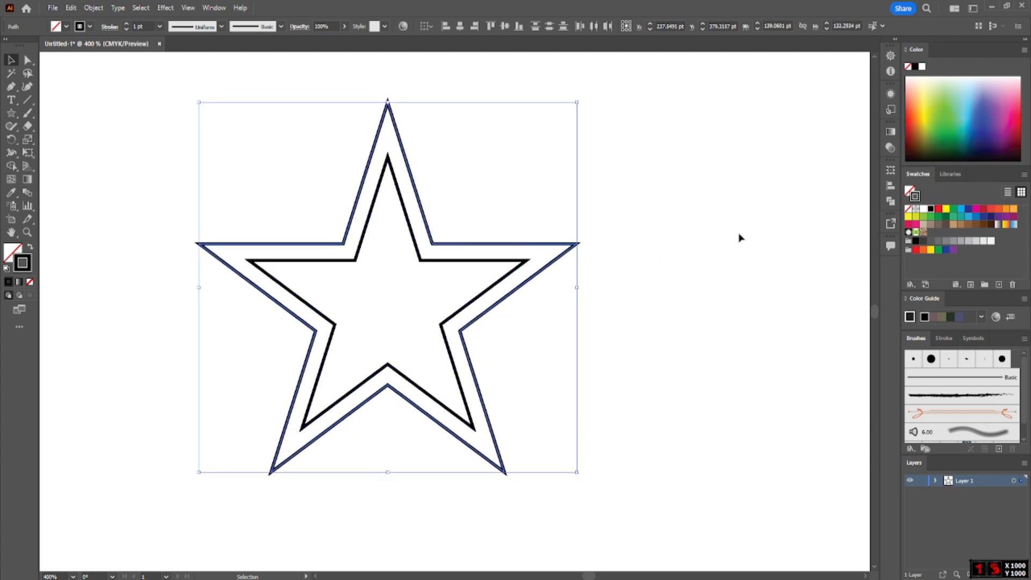
# Delete the inner and outer star outlines from the canvas.
pyautogui.click(646, 254)
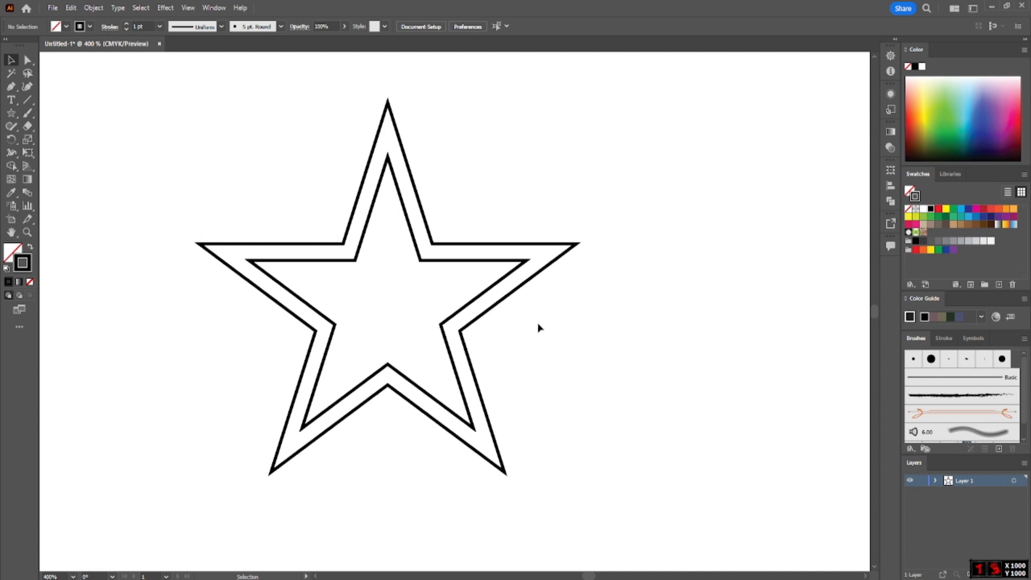
pyautogui.moveTo(630, 188); pyautogui.dragTo(390, 407)
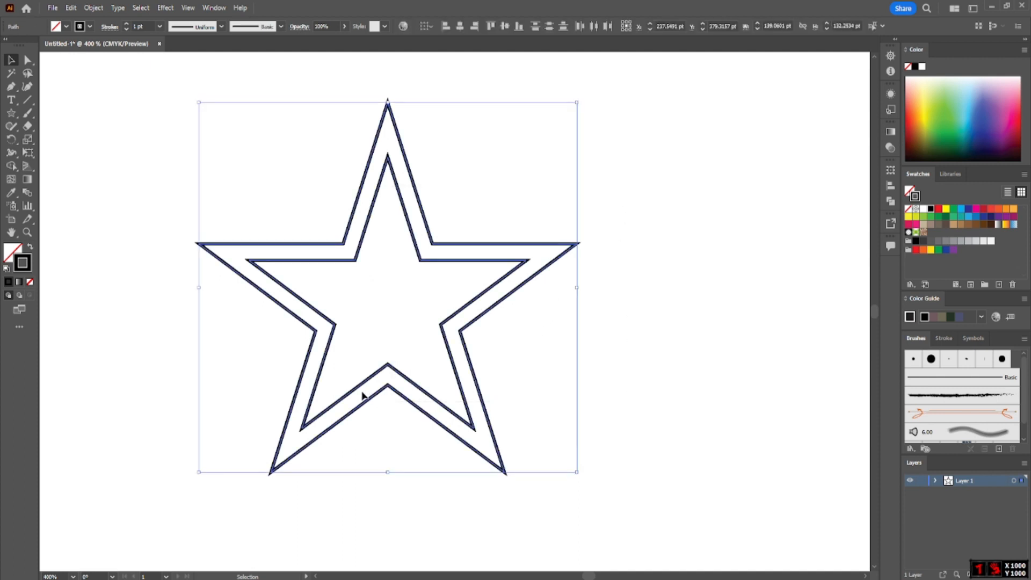
pyautogui.press('Delete')
pyautogui.click(93, 8)
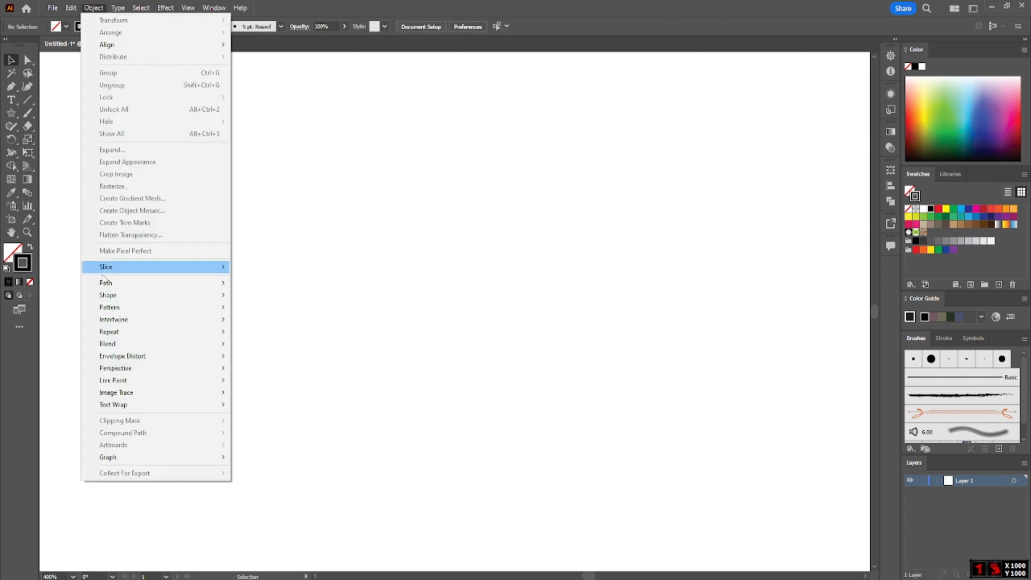
pyautogui.moveTo(113, 284)
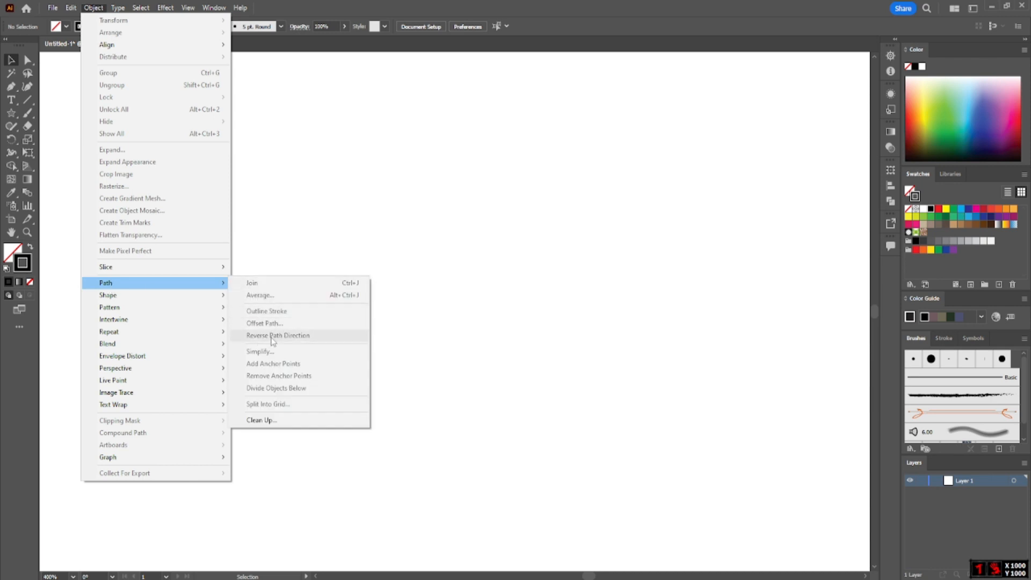
pyautogui.click(556, 33)
# Draw an open arched curve about 104 pt wide and 43 pt high across the canvas with the Pen tool.
pyautogui.click(10, 87)
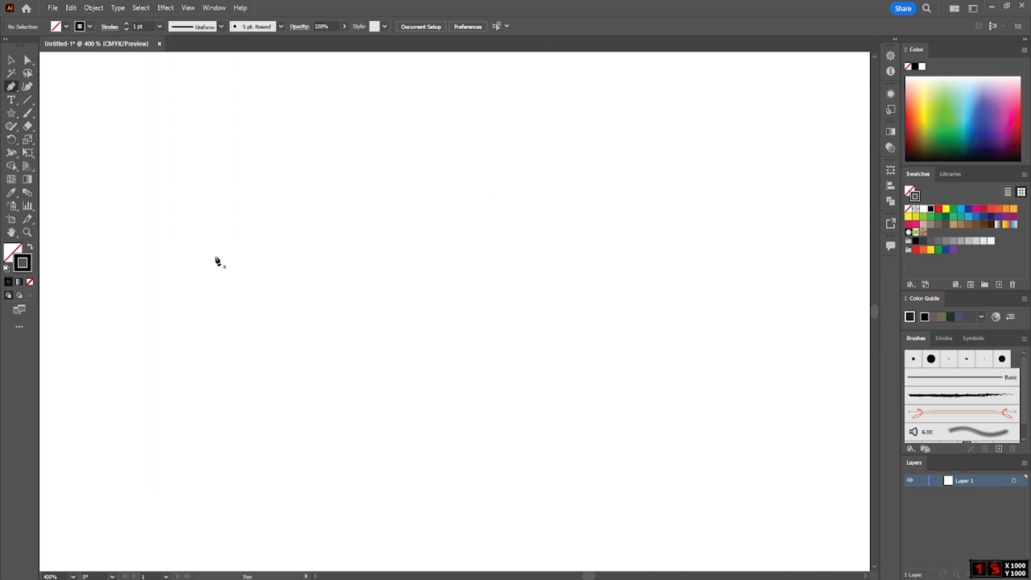
pyautogui.click(260, 353)
pyautogui.moveTo(542, 248)
pyautogui.mouseDown()
pyautogui.moveTo(715, 327)
pyautogui.moveTo(722, 320)
pyautogui.mouseUp()
pyautogui.moveTo(365, 177); pyautogui.dragTo(126, 63)
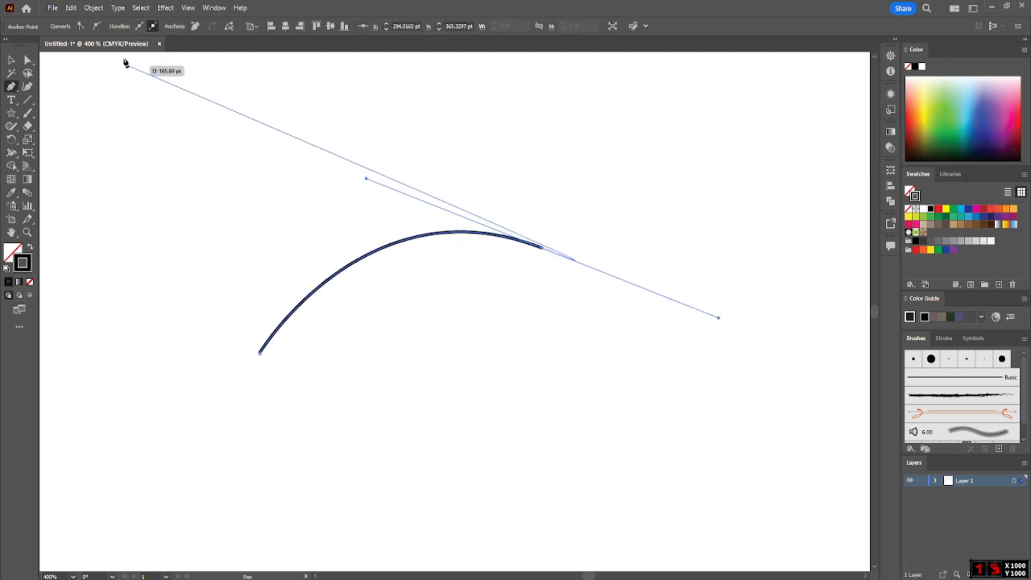
pyautogui.click(11, 60)
pyautogui.click(317, 220)
pyautogui.click(317, 287)
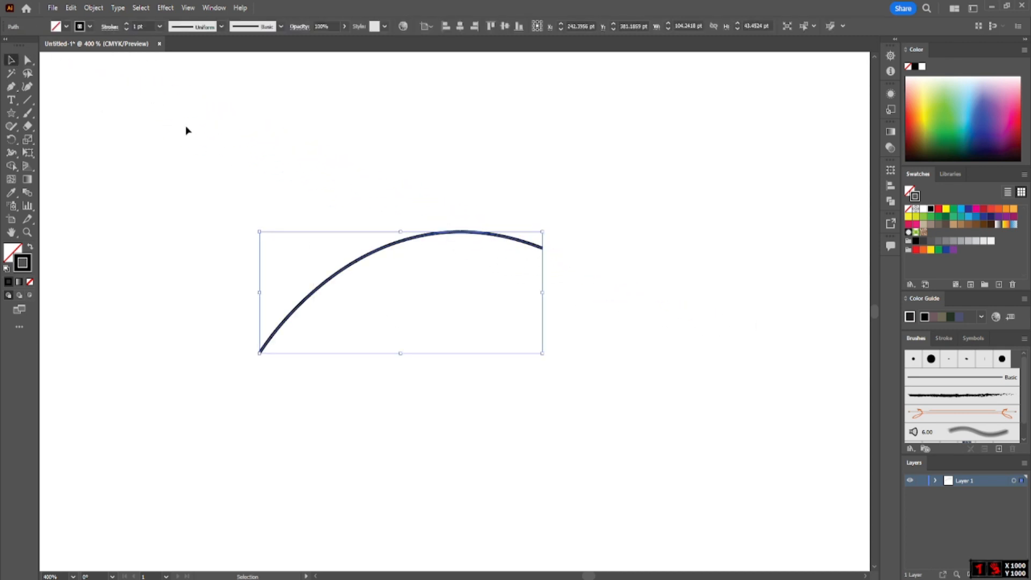
# Add the Arrow 1 arrowhead to the start of the curve and the double-chevron Arrow 15 to its end.
pyautogui.click(110, 26)
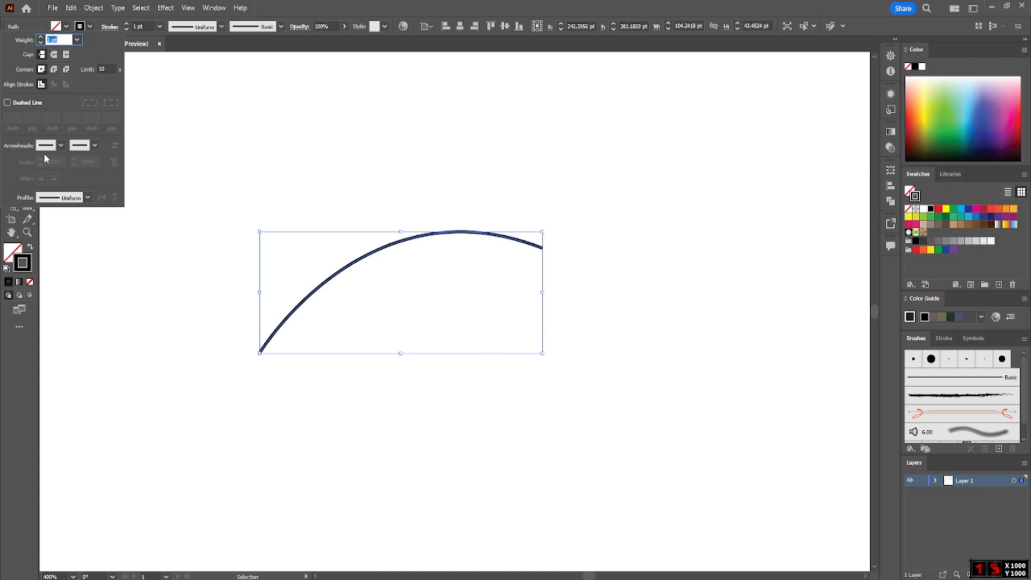
pyautogui.click(60, 145)
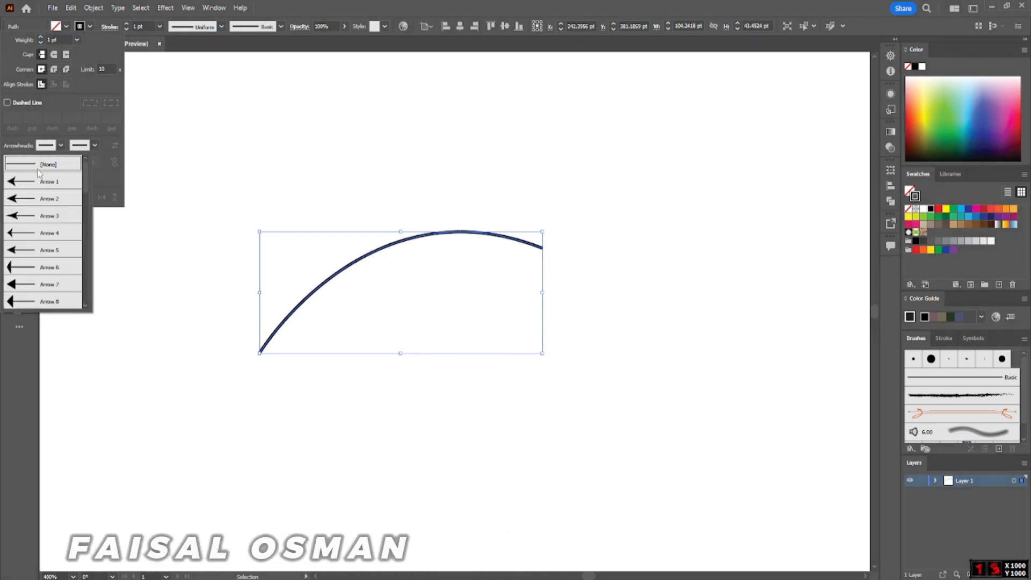
pyautogui.click(28, 186)
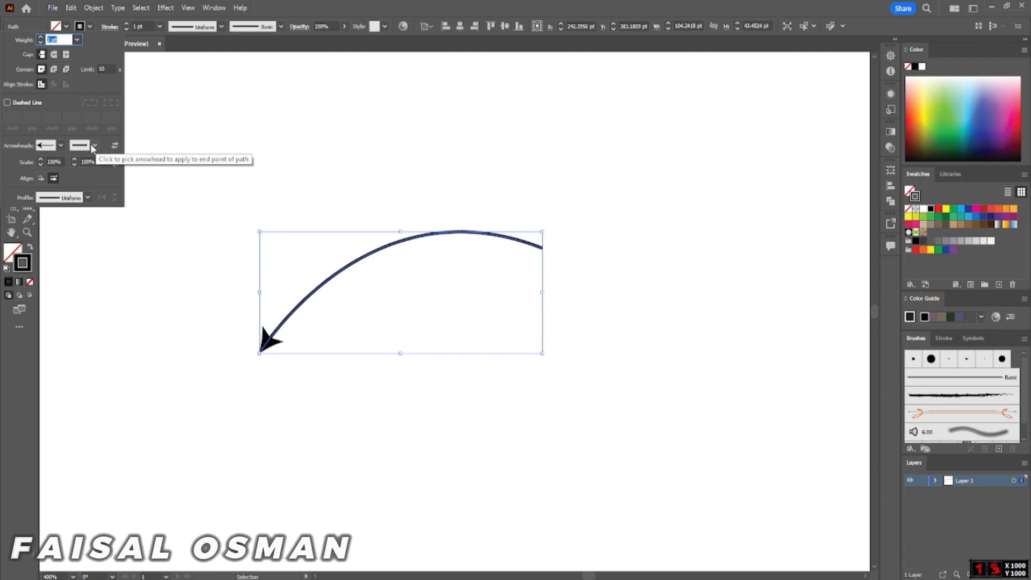
pyautogui.click(93, 145)
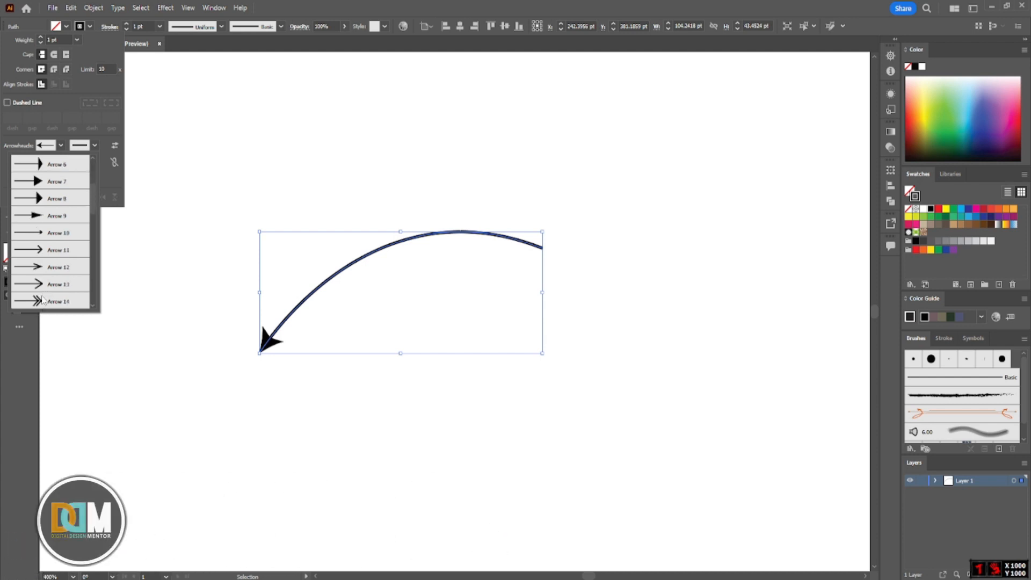
pyautogui.click(46, 301)
pyautogui.click(297, 194)
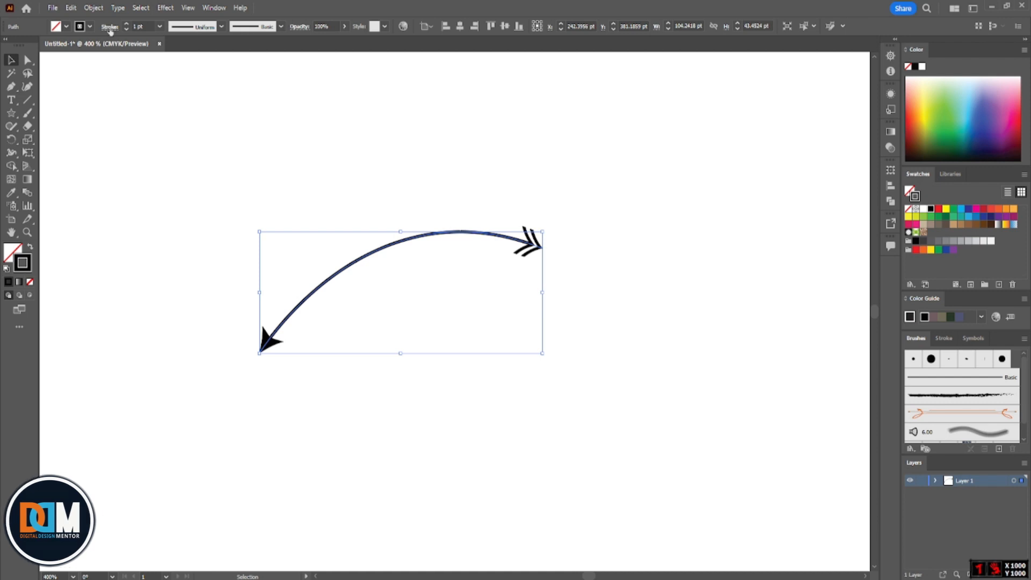
# Reverse the path direction of the curve so its two arrowheads swap ends, and deselect it.
pyautogui.click(94, 8)
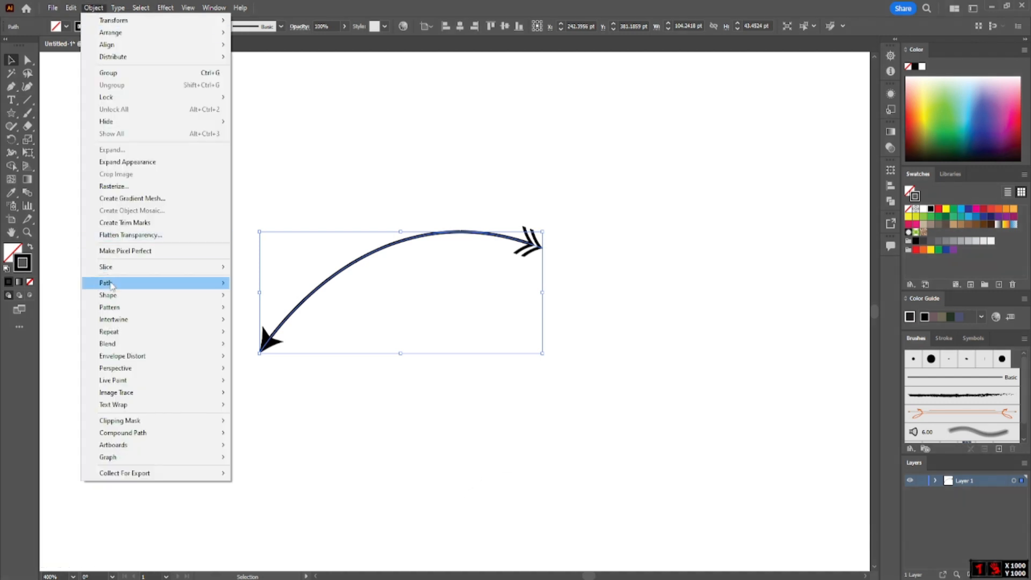
pyautogui.moveTo(112, 285)
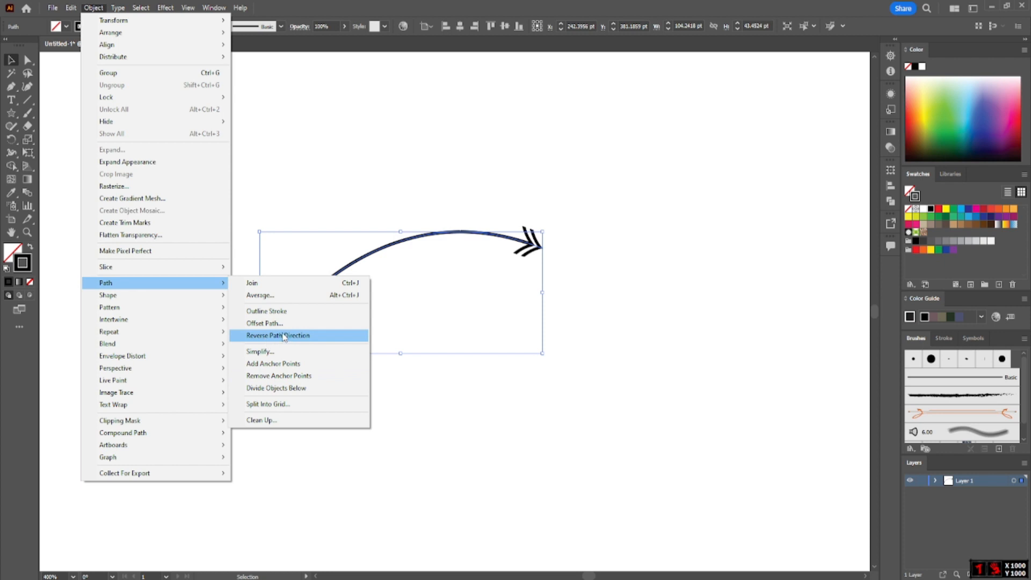
pyautogui.click(284, 336)
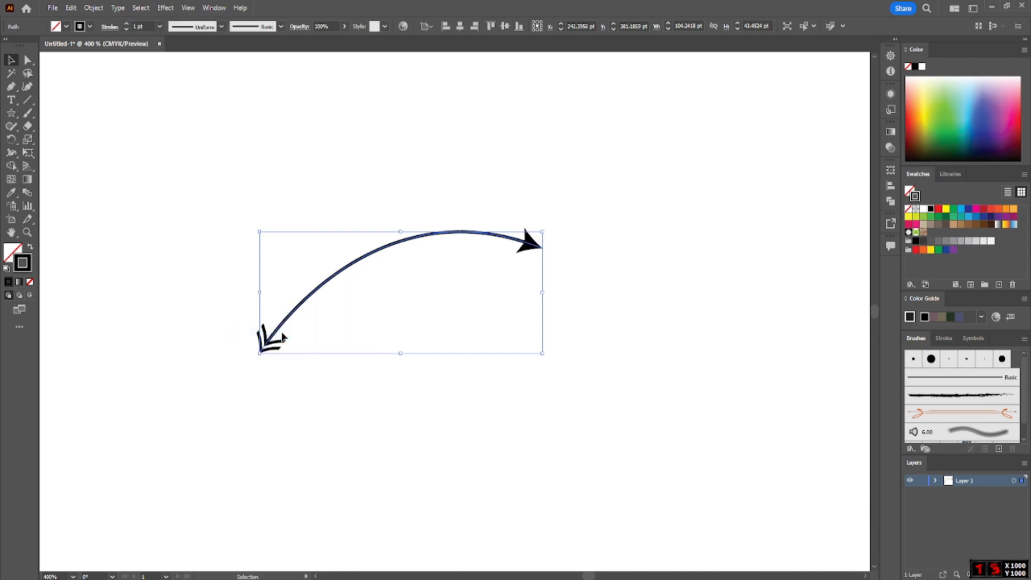
pyautogui.click(589, 299)
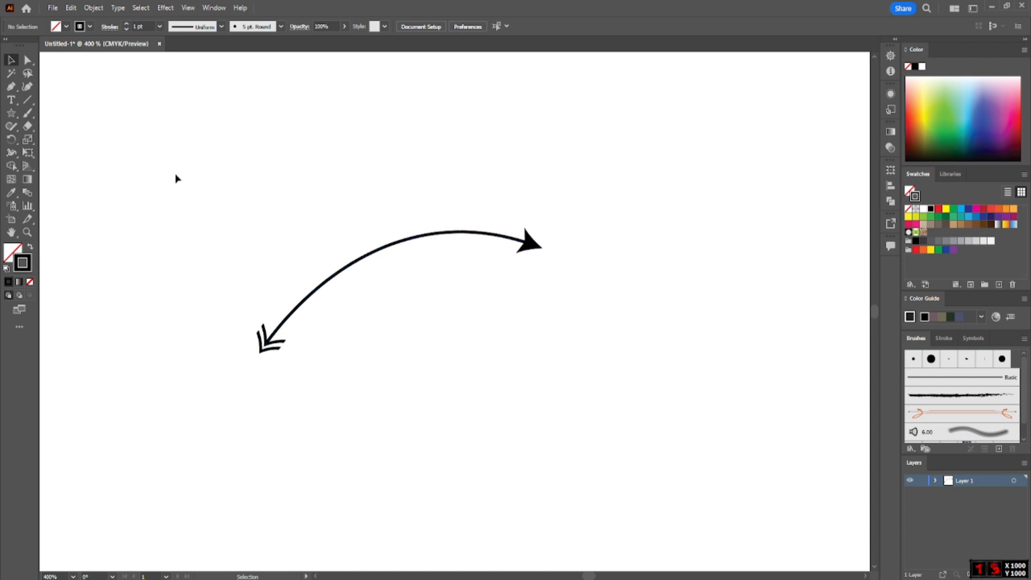
# Select the double-arrowed curve and delete it from the canvas.
pyautogui.click(91, 7)
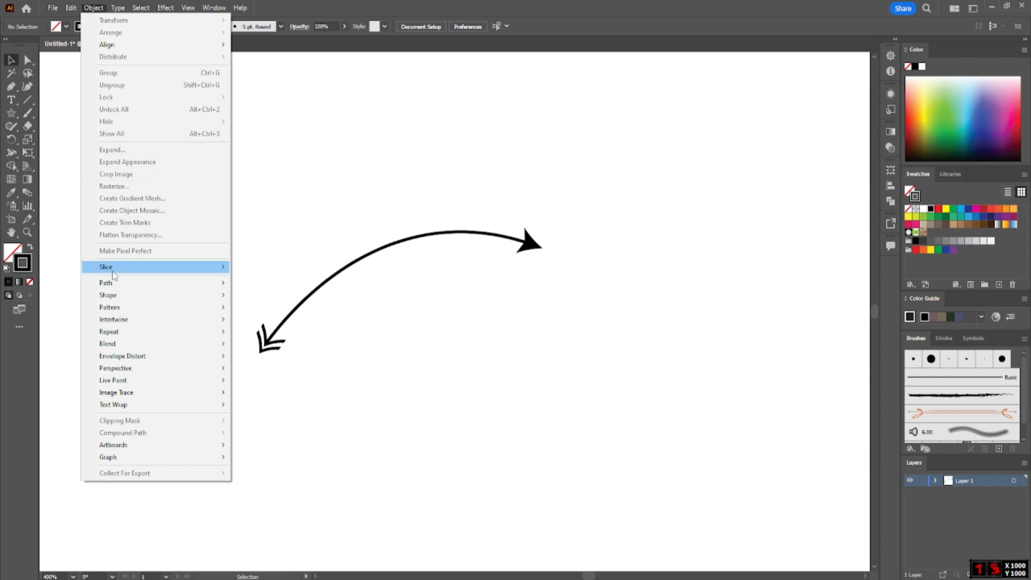
pyautogui.moveTo(221, 281)
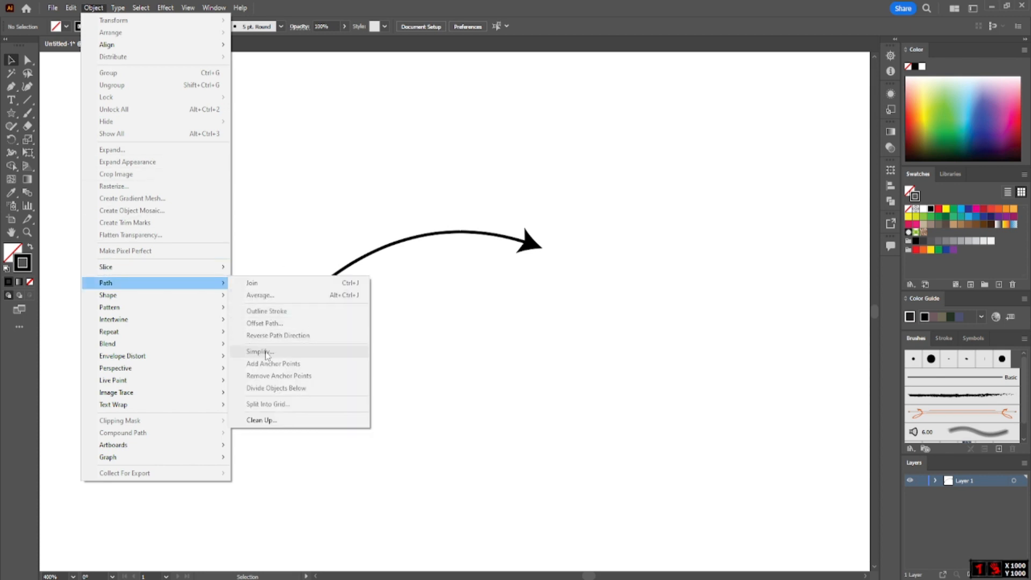
pyautogui.click(350, 208)
pyautogui.moveTo(204, 180); pyautogui.dragTo(547, 373)
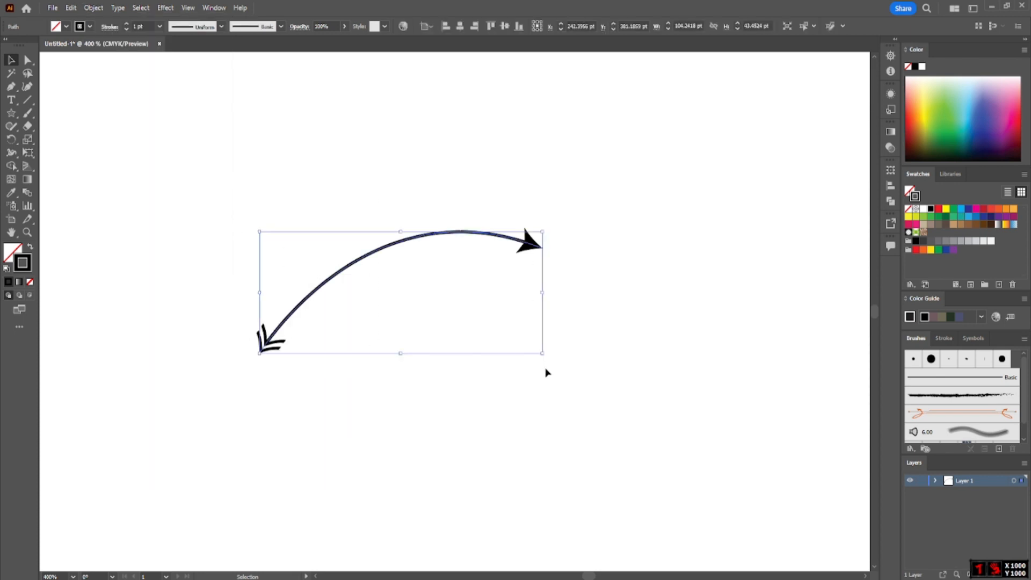
pyautogui.press('Delete')
# Draw a closed, rounded outline about 128 pt wide and 50 pt high with the Pen tool, using a yellow stroke.
pyautogui.press('p')
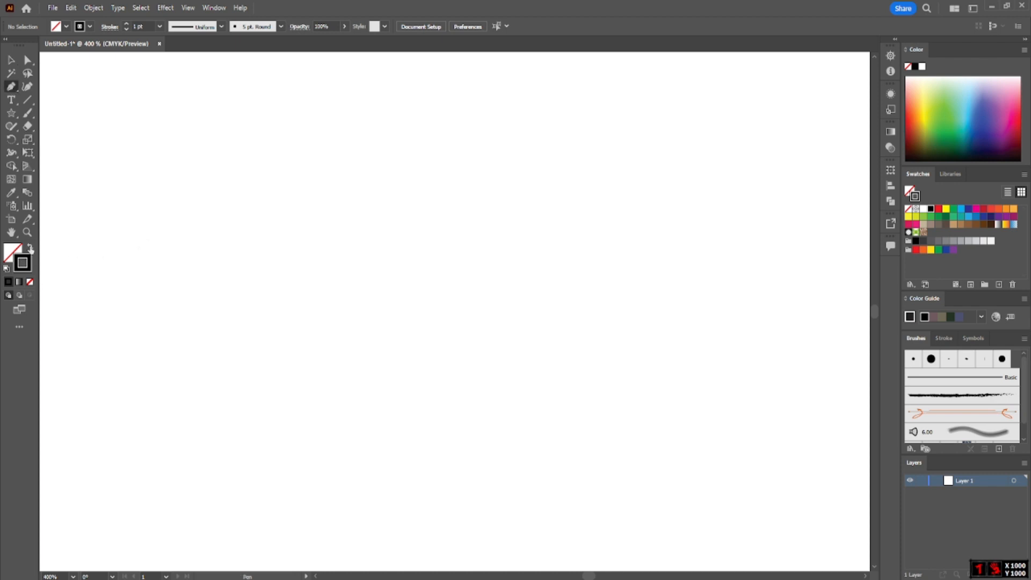
pyautogui.click(90, 26)
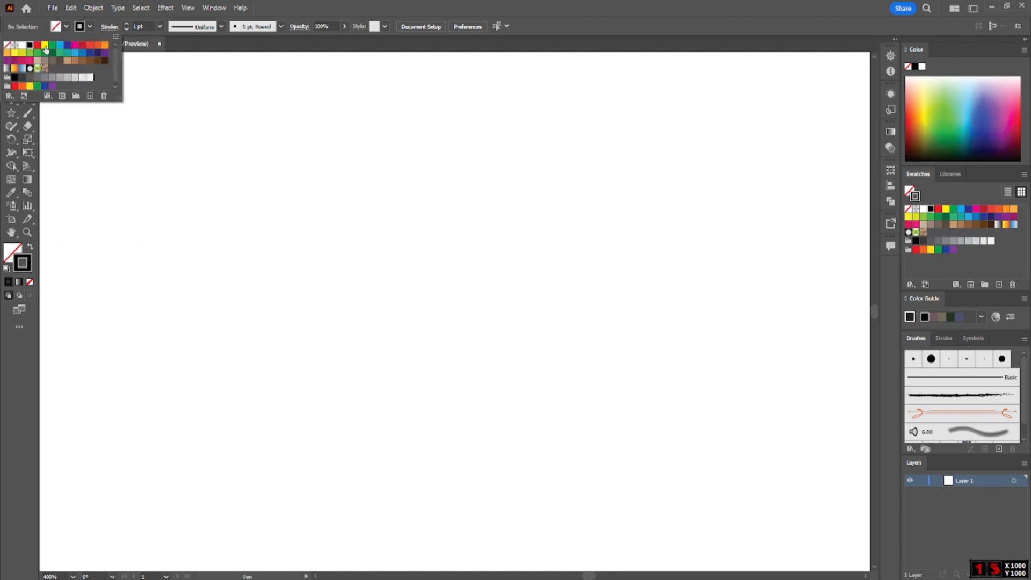
pyautogui.click(45, 48)
pyautogui.click(265, 257)
pyautogui.click(277, 251)
pyautogui.click(309, 233)
pyautogui.click(350, 219)
pyautogui.click(393, 216)
pyautogui.click(449, 214)
pyautogui.click(512, 229)
pyautogui.click(571, 267)
pyautogui.click(597, 305)
pyautogui.click(571, 340)
pyautogui.click(512, 352)
pyautogui.click(461, 353)
pyautogui.click(431, 350)
pyautogui.click(349, 334)
pyautogui.click(295, 321)
pyautogui.click(260, 297)
pyautogui.click(250, 269)
pyautogui.click(266, 257)
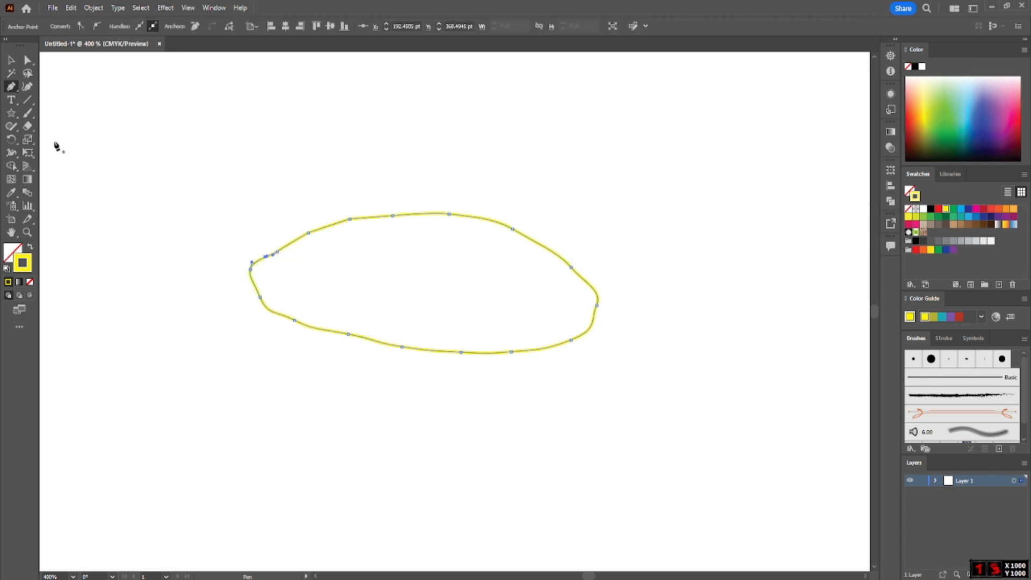
# Select the yellow outline to show its anchor points and open the full Simplify options for it.
pyautogui.click(11, 60)
pyautogui.moveTo(210, 121); pyautogui.dragTo(419, 331)
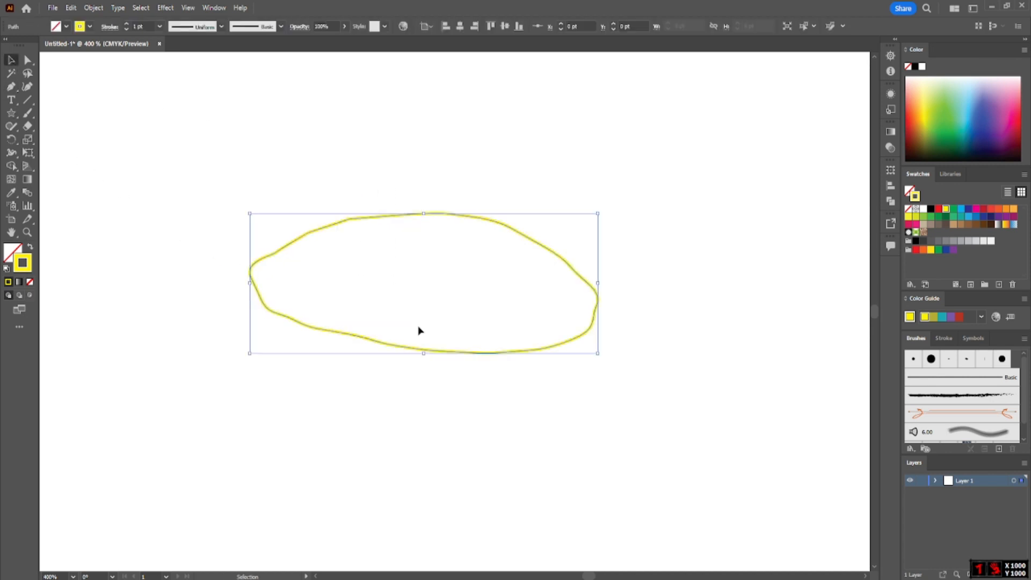
pyautogui.click(28, 60)
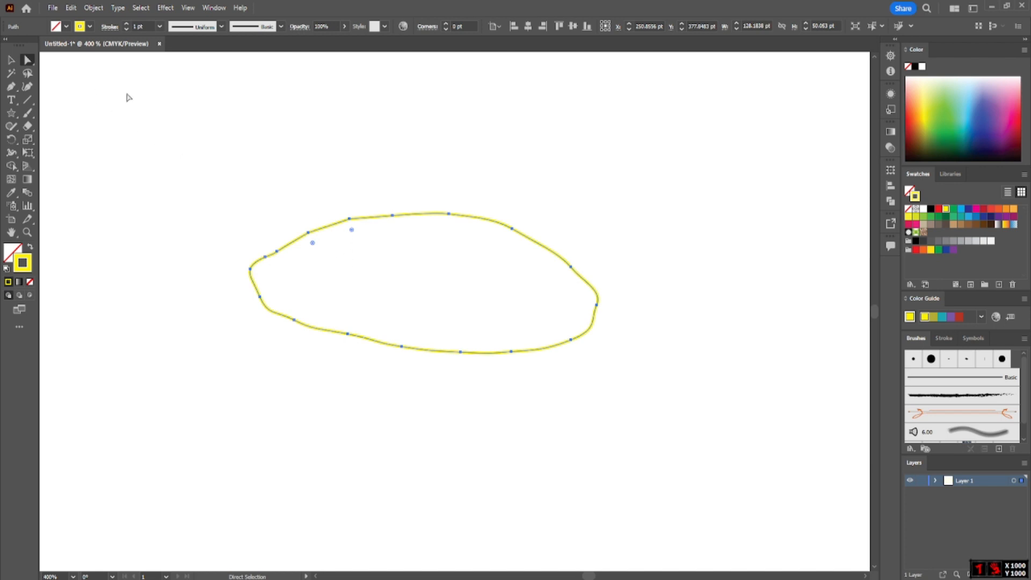
pyautogui.click(93, 8)
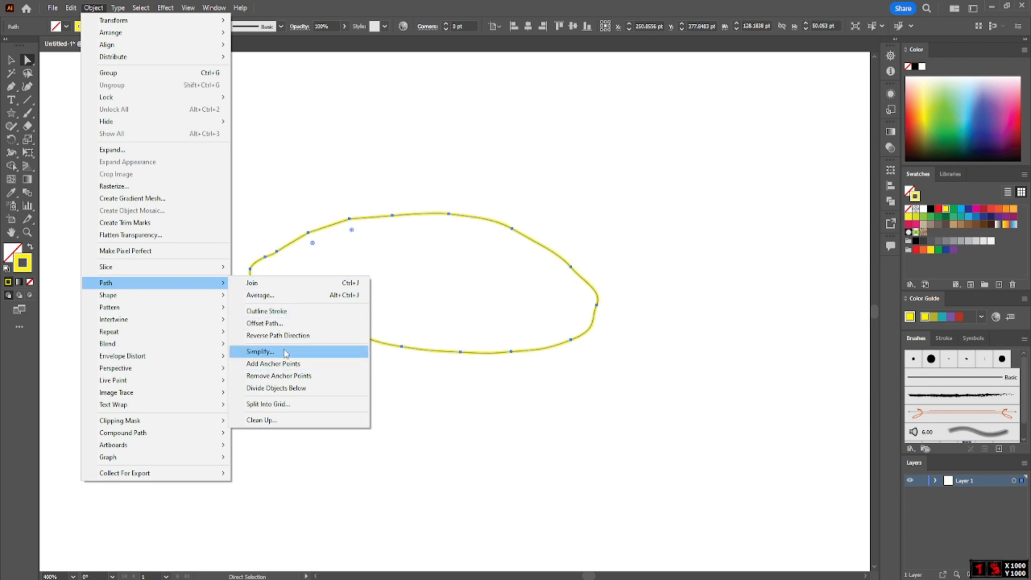
pyautogui.click(286, 352)
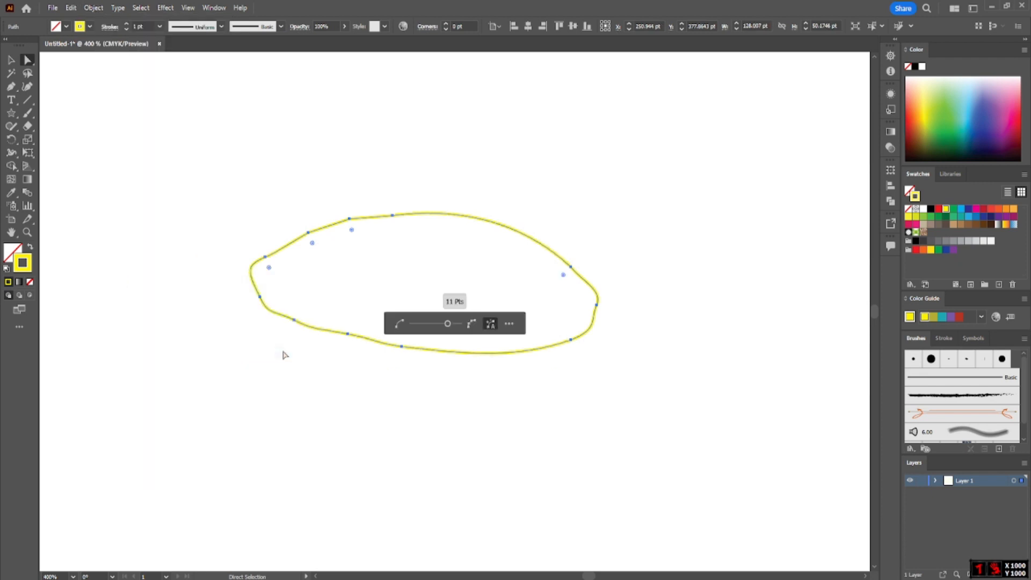
pyautogui.click(510, 324)
pyautogui.moveTo(714, 89); pyautogui.dragTo(736, 94)
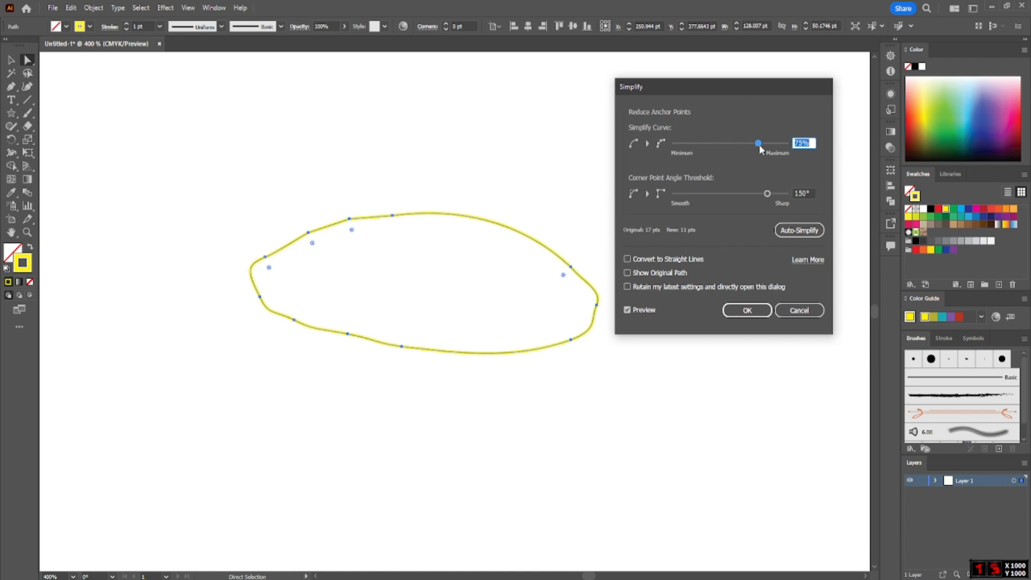
# Simplify the outline with an 11% curve setting and a 36° corner point angle threshold, previewing straight-line conversion along the way.
pyautogui.moveTo(759, 144); pyautogui.dragTo(712, 142)
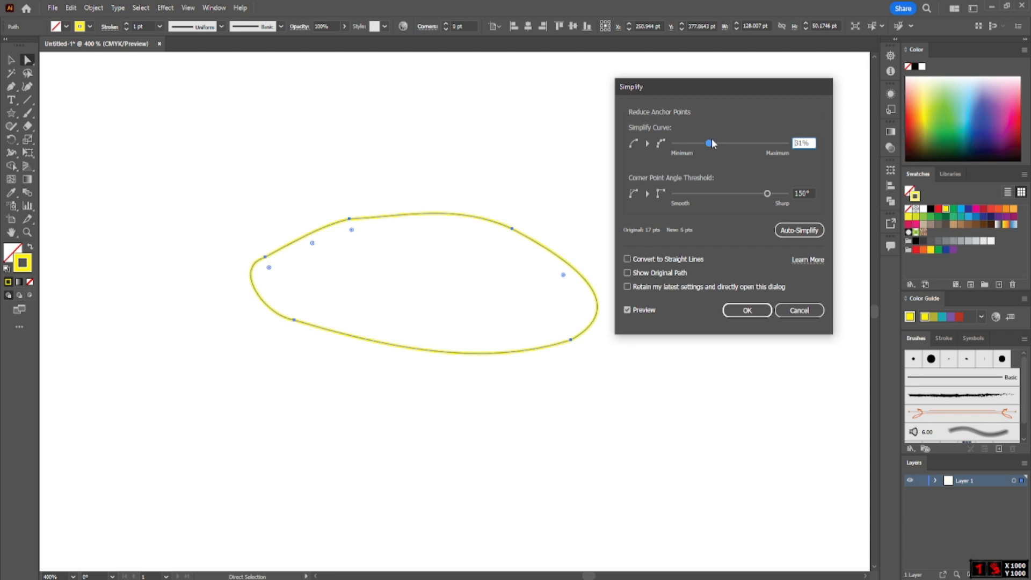
pyautogui.moveTo(706, 148); pyautogui.dragTo(689, 150)
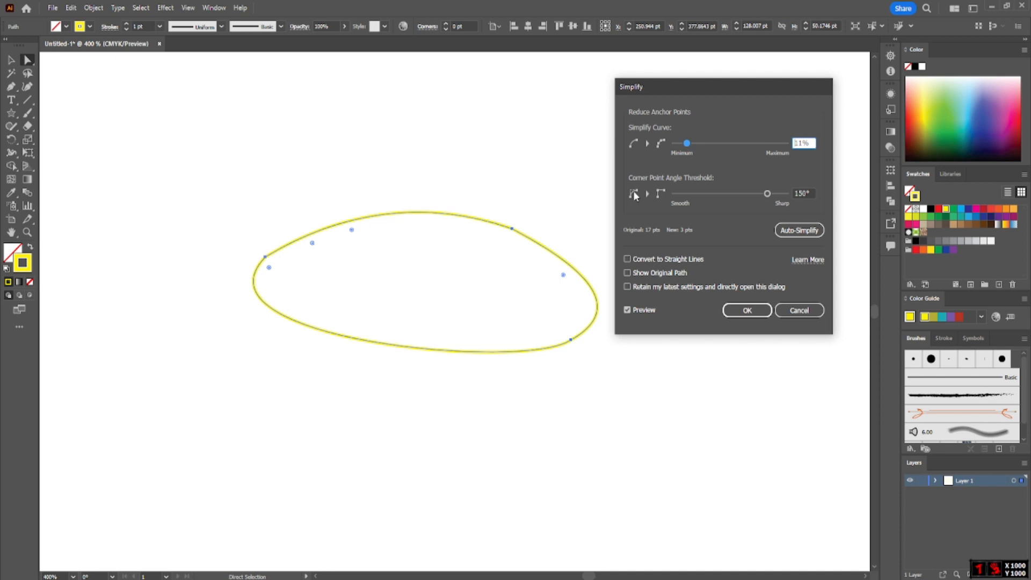
pyautogui.moveTo(768, 194); pyautogui.dragTo(697, 199)
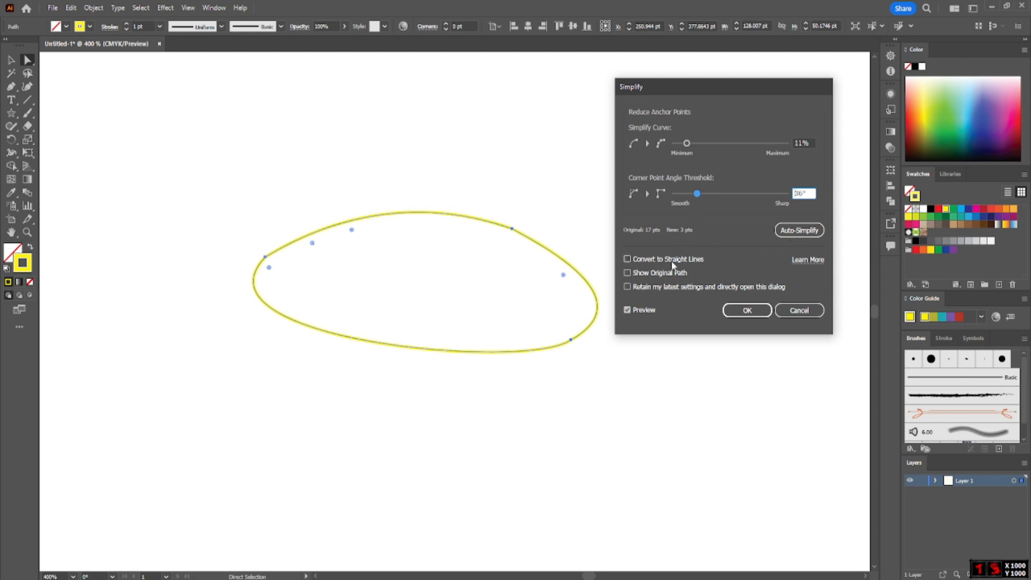
pyautogui.click(627, 259)
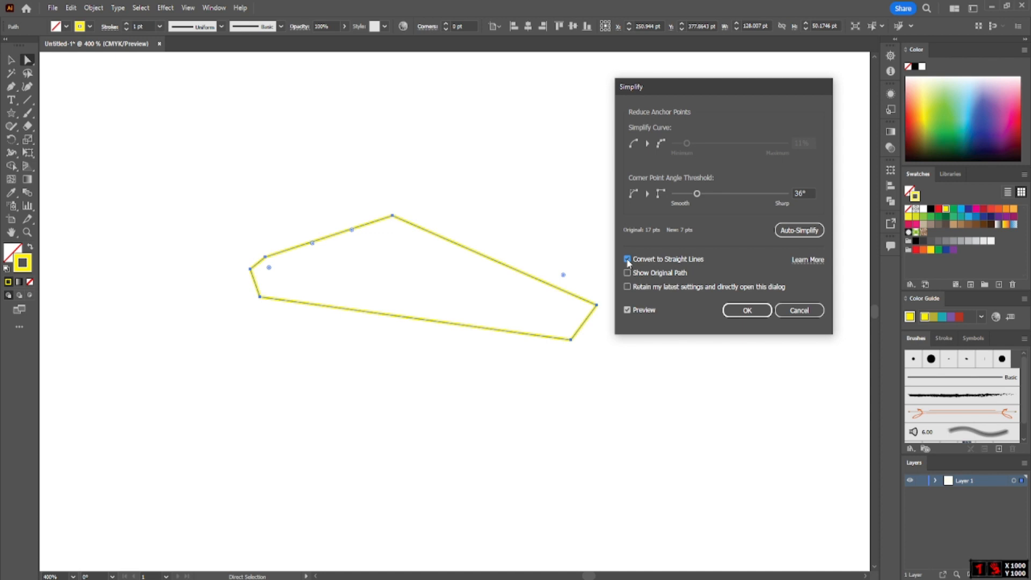
pyautogui.click(628, 259)
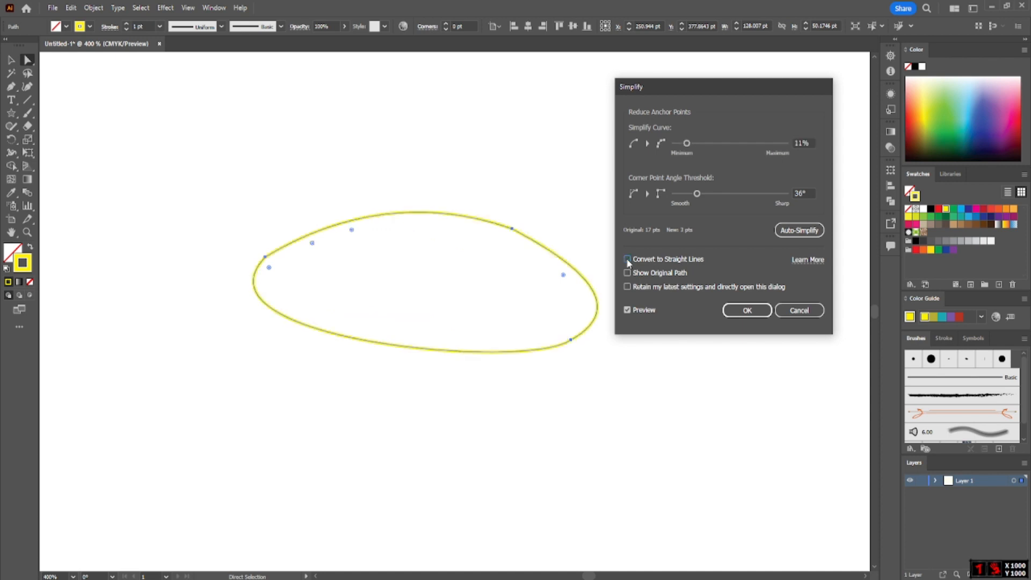
pyautogui.click(745, 311)
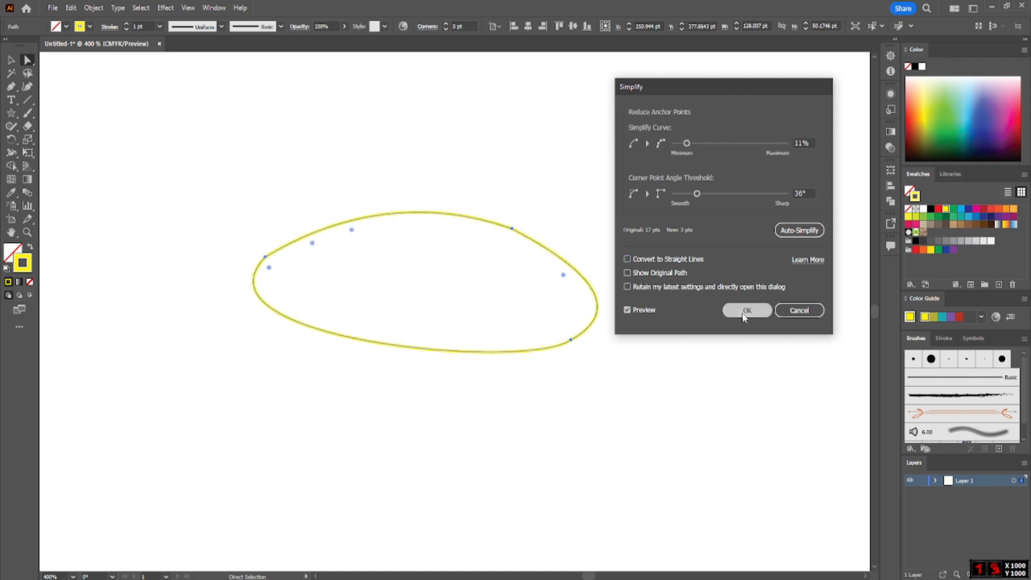
# Remove the leftmost anchor point of the outline with Remove Anchor Points, and undo the removal.
pyautogui.click(94, 9)
pyautogui.moveTo(117, 286)
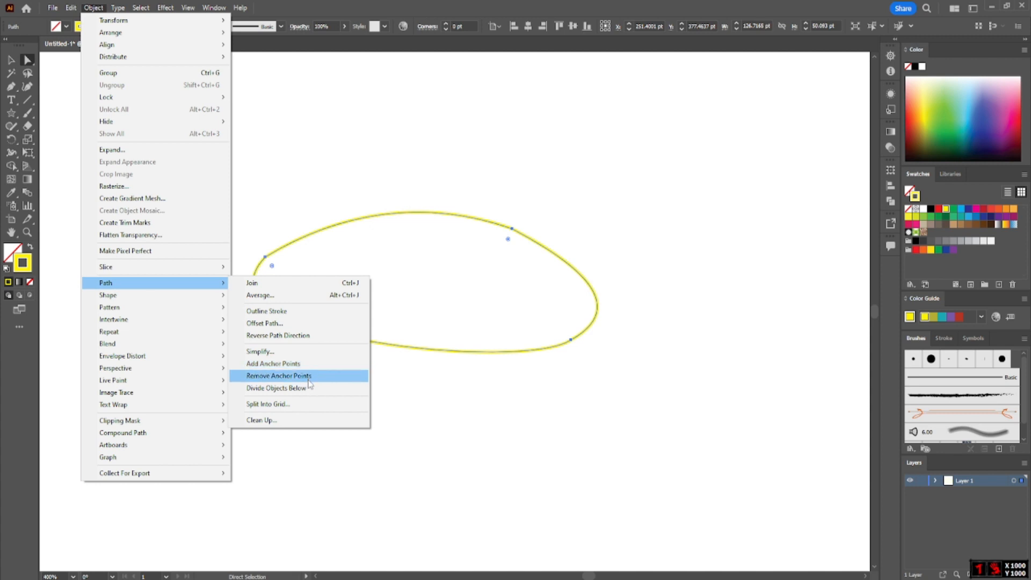
pyautogui.click(433, 4)
pyautogui.moveTo(251, 236); pyautogui.dragTo(279, 285)
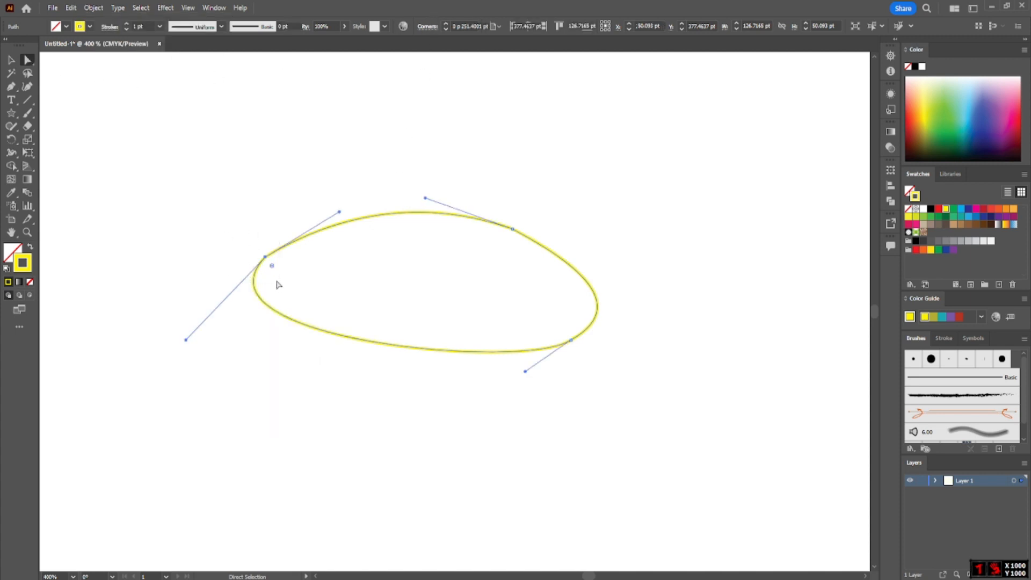
pyautogui.click(93, 9)
pyautogui.moveTo(204, 282)
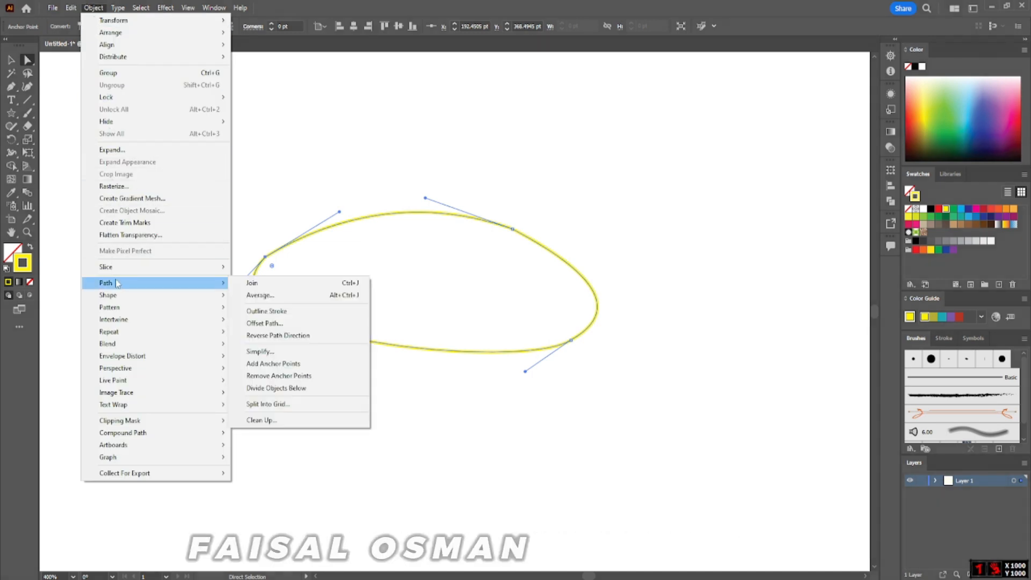
pyautogui.click(288, 380)
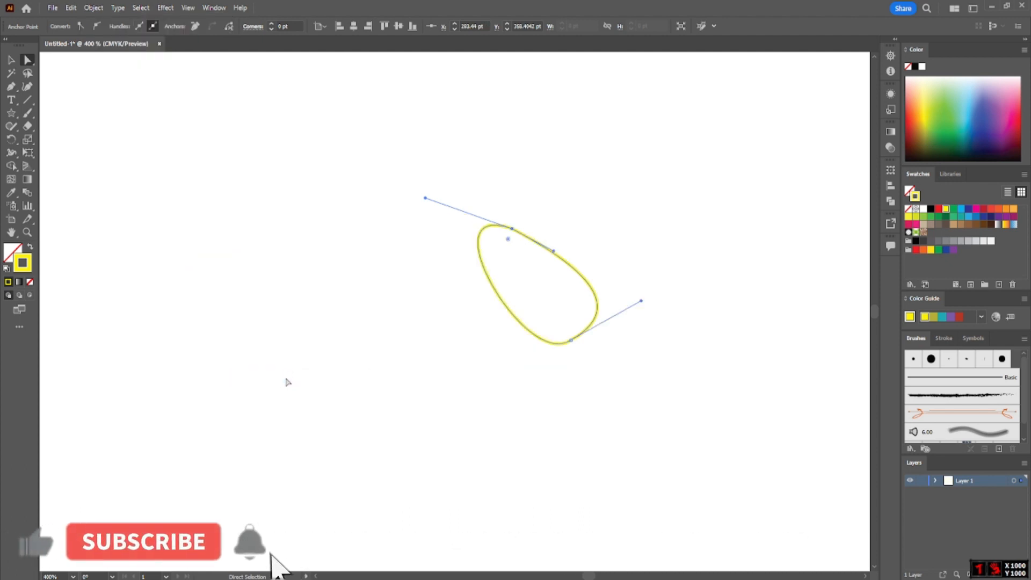
pyautogui.hotkey('ctrl', 'z')
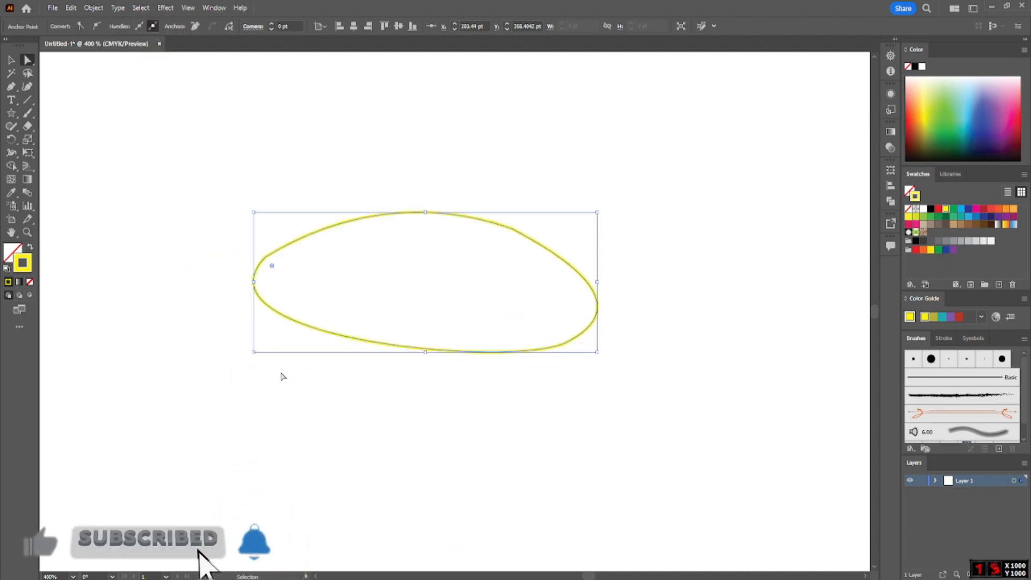
# Select the whole simplified yellow outline and delete it from the canvas.
pyautogui.click(94, 7)
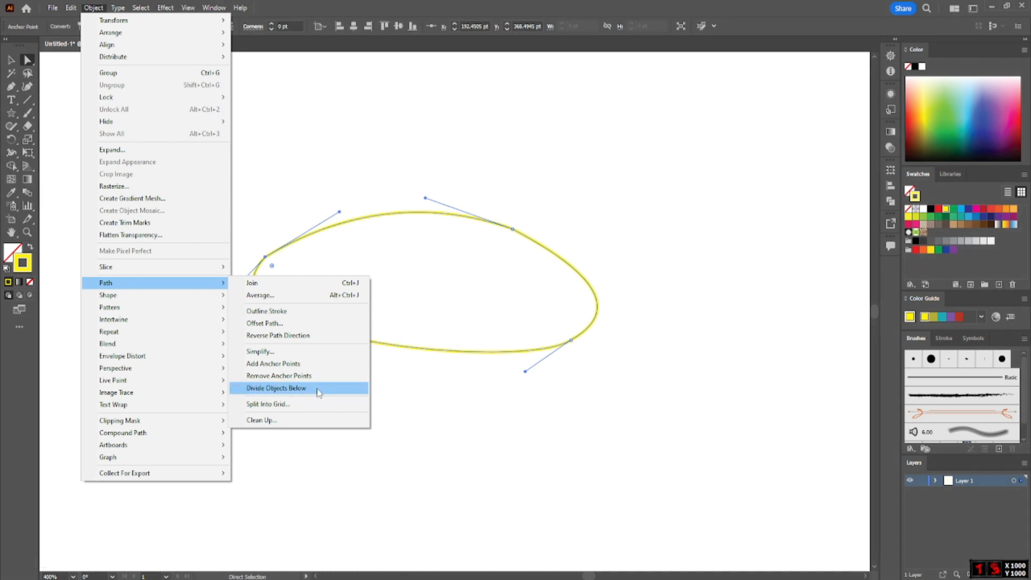
pyautogui.click(408, 3)
pyautogui.click(14, 61)
pyautogui.moveTo(162, 141); pyautogui.dragTo(596, 361)
pyautogui.press('Delete')
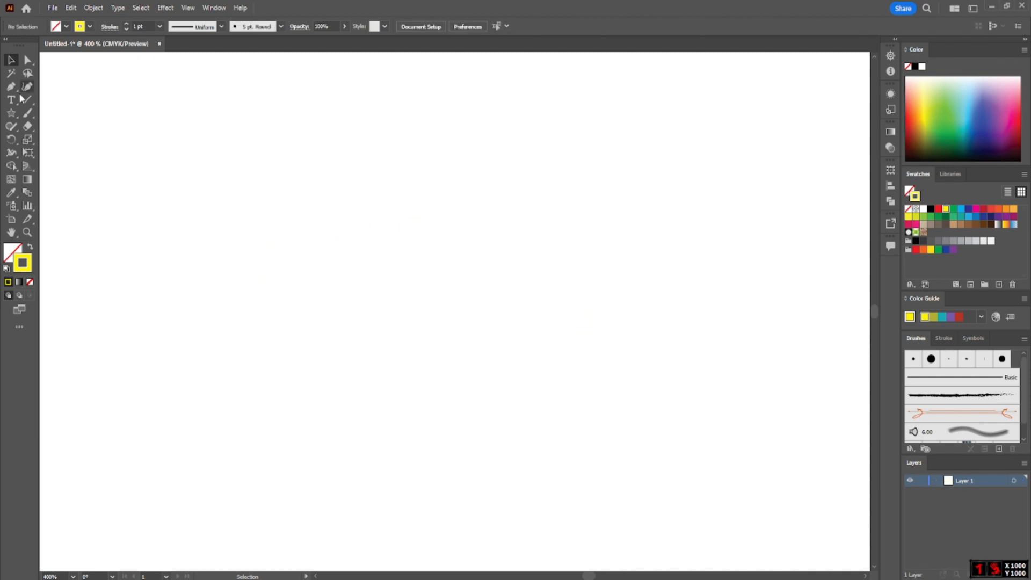
# Draw a circle about 80 pt in diameter and copy it twice to form three overlapping circles in a triangular arrangement.
pyautogui.moveTo(11, 113); pyautogui.dragTo(52, 141)
pyautogui.moveTo(333, 254)
pyautogui.mouseDown()
pyautogui.moveTo(421, 362)
pyautogui.moveTo(442, 367)
pyautogui.mouseUp()
pyautogui.click(12, 60)
pyautogui.moveTo(332, 257); pyautogui.dragTo(455, 265)
pyautogui.moveTo(560, 240); pyautogui.dragTo(496, 327)
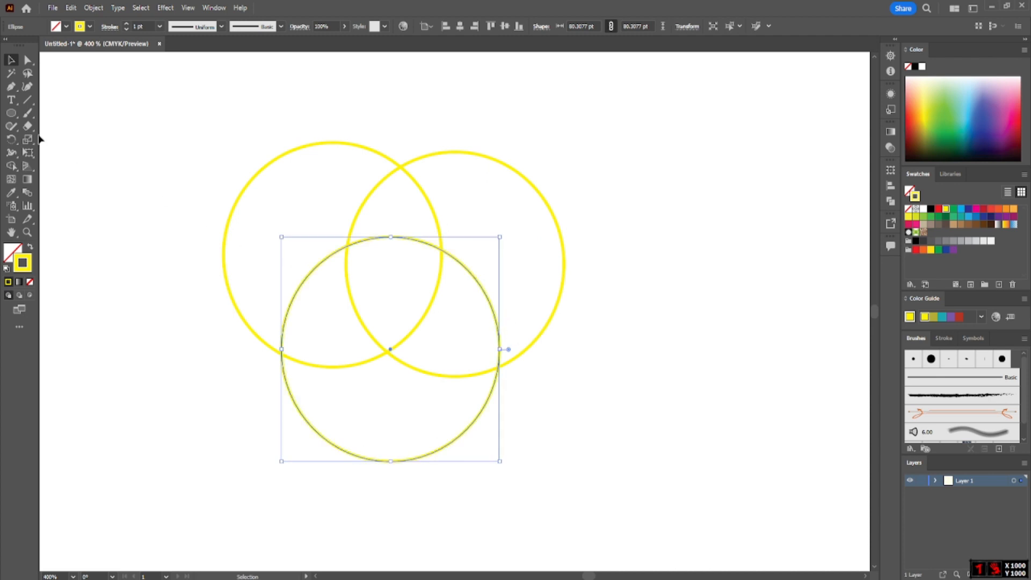
# Draw a diagonal line about 122 pt across and 93 pt high from the upper left to the lower right through the three circles.
pyautogui.click(28, 101)
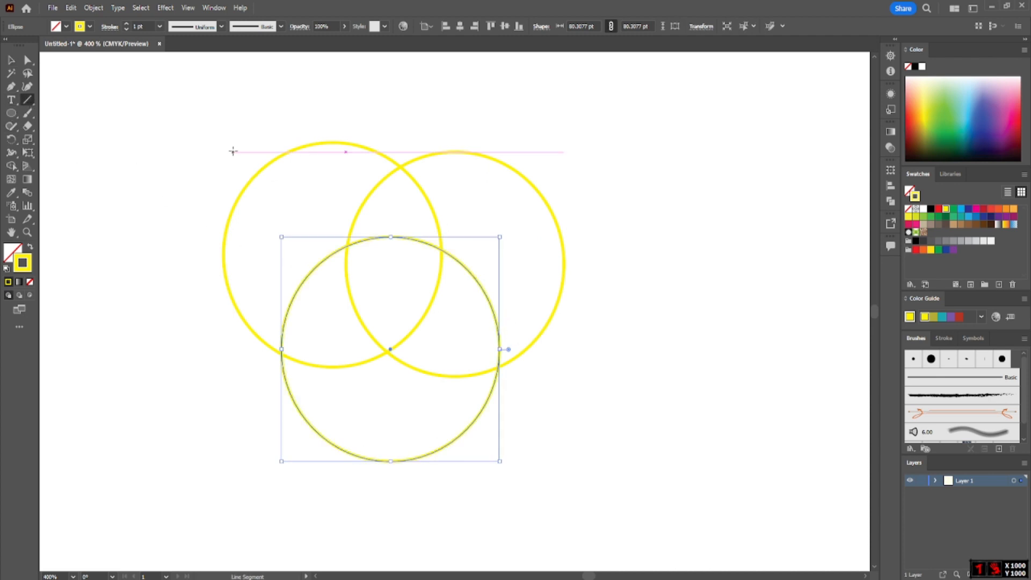
pyautogui.moveTo(252, 147)
pyautogui.mouseDown()
pyautogui.moveTo(540, 394)
pyautogui.moveTo(585, 410)
pyautogui.mouseUp()
pyautogui.click(13, 60)
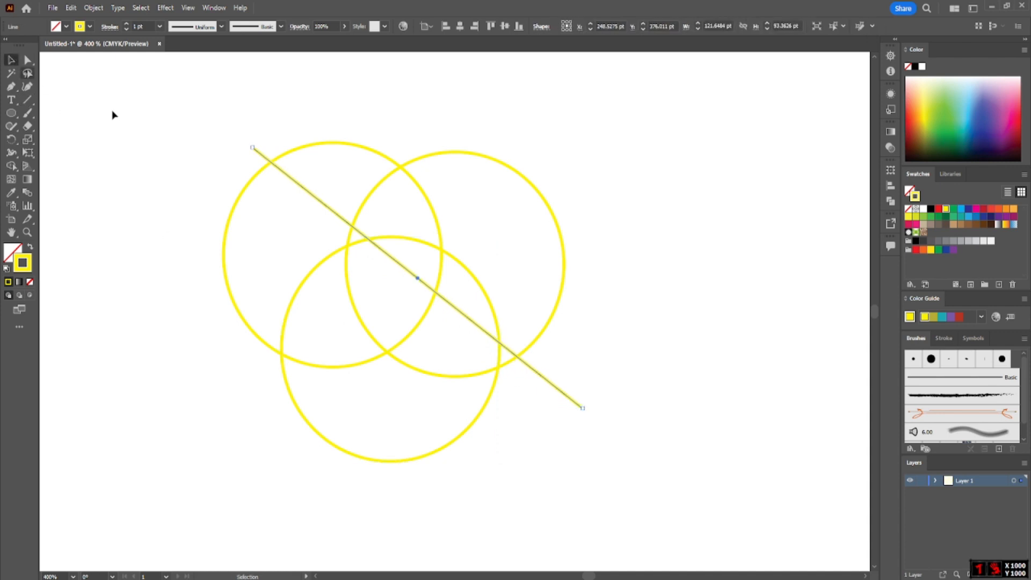
pyautogui.click(323, 110)
pyautogui.click(260, 157)
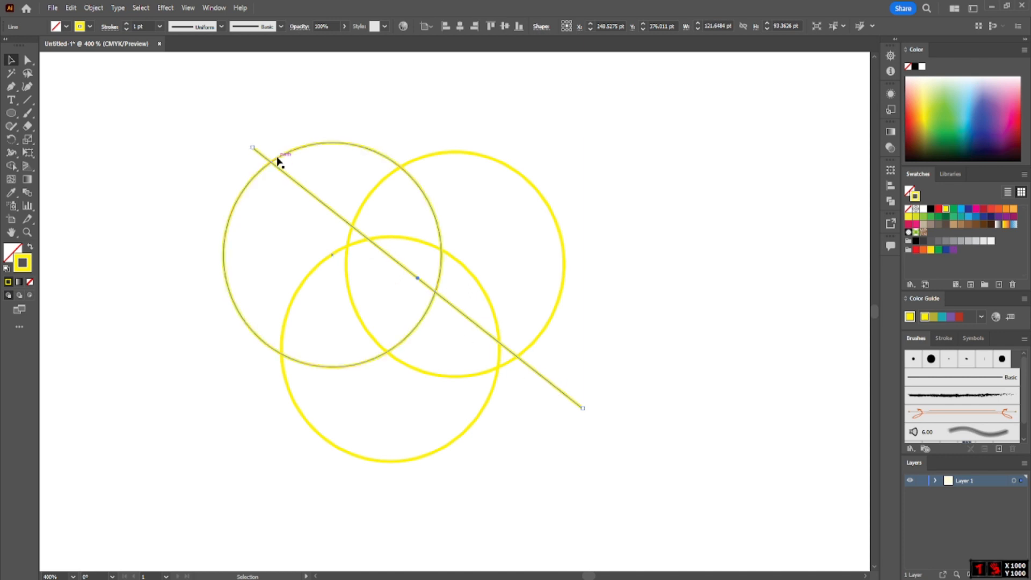
pyautogui.moveTo(631, 118); pyautogui.dragTo(550, 439)
pyautogui.moveTo(636, 362); pyautogui.dragTo(537, 438)
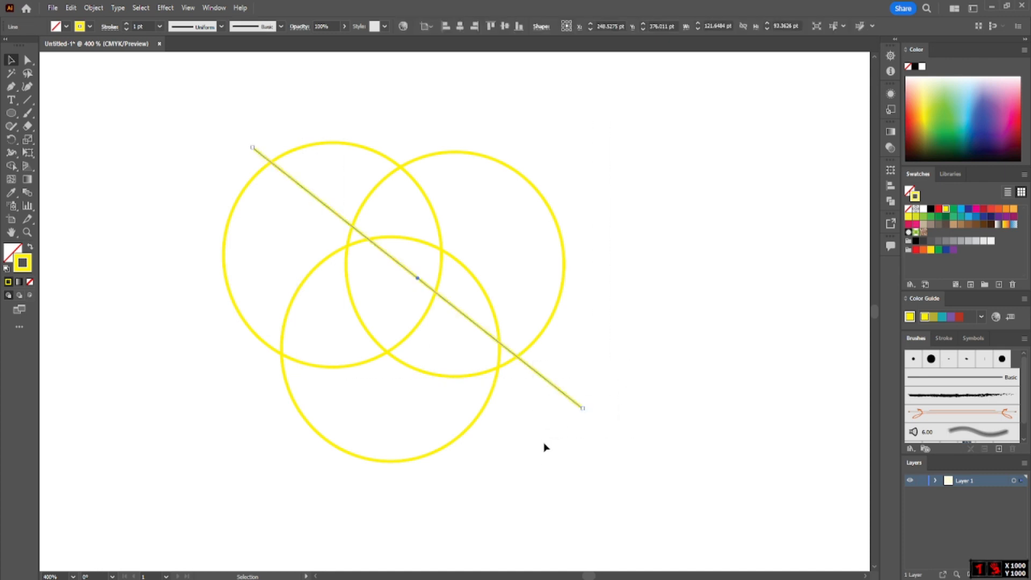
# Cut the three circles along the diagonal line with Divide Objects Below, and deselect the result.
pyautogui.click(98, 9)
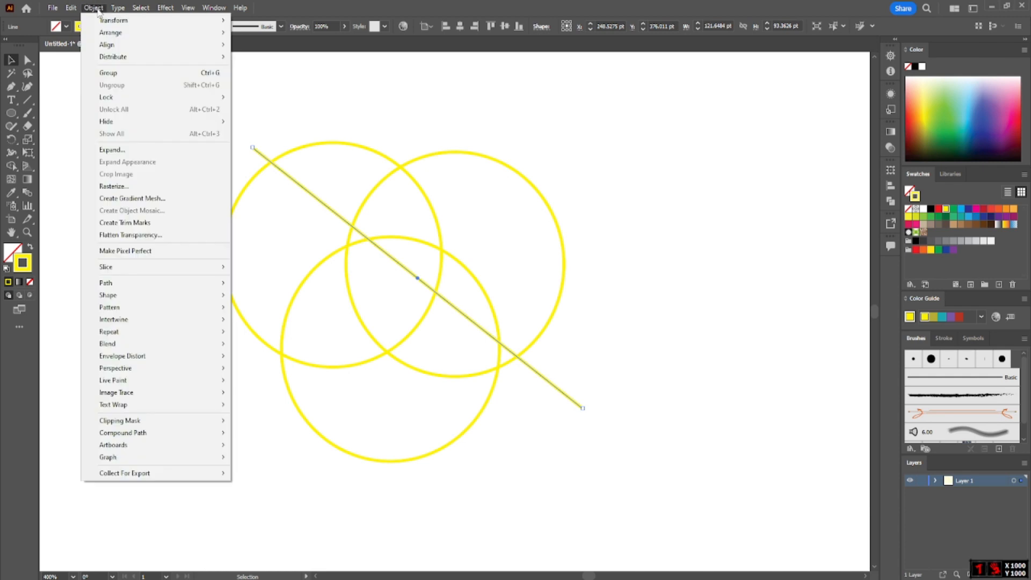
pyautogui.moveTo(118, 283)
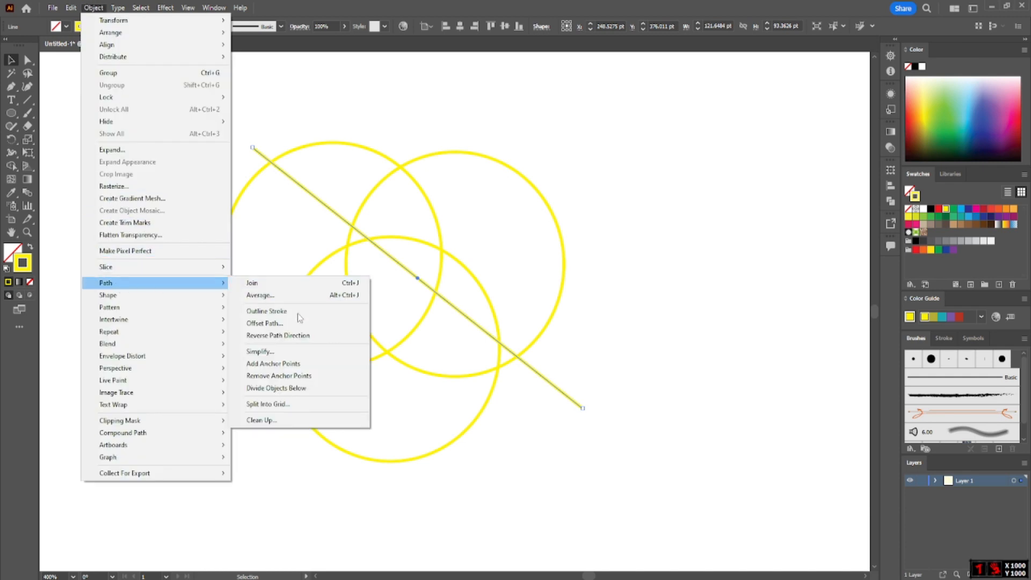
pyautogui.click(290, 388)
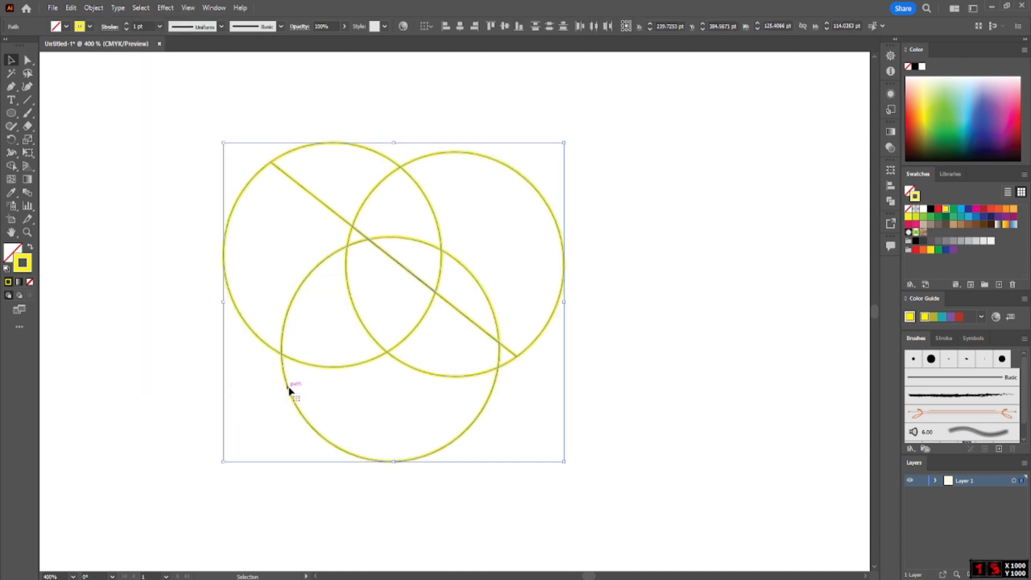
pyautogui.click(640, 376)
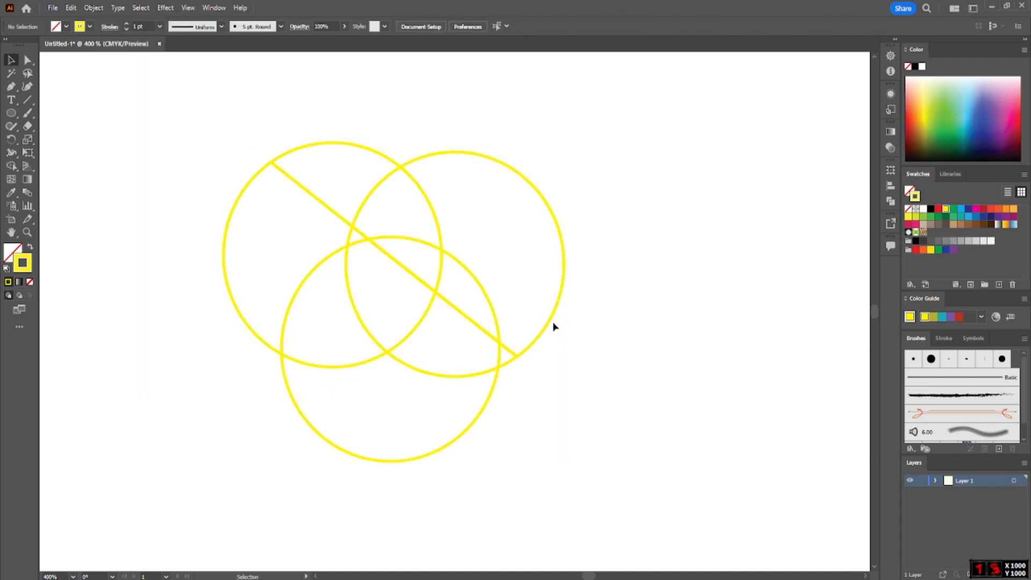
# Move the three circle pieces on the upper-right side of the cut up and away from their other halves.
pyautogui.moveTo(549, 321); pyautogui.dragTo(584, 287)
pyautogui.moveTo(339, 149); pyautogui.dragTo(373, 99)
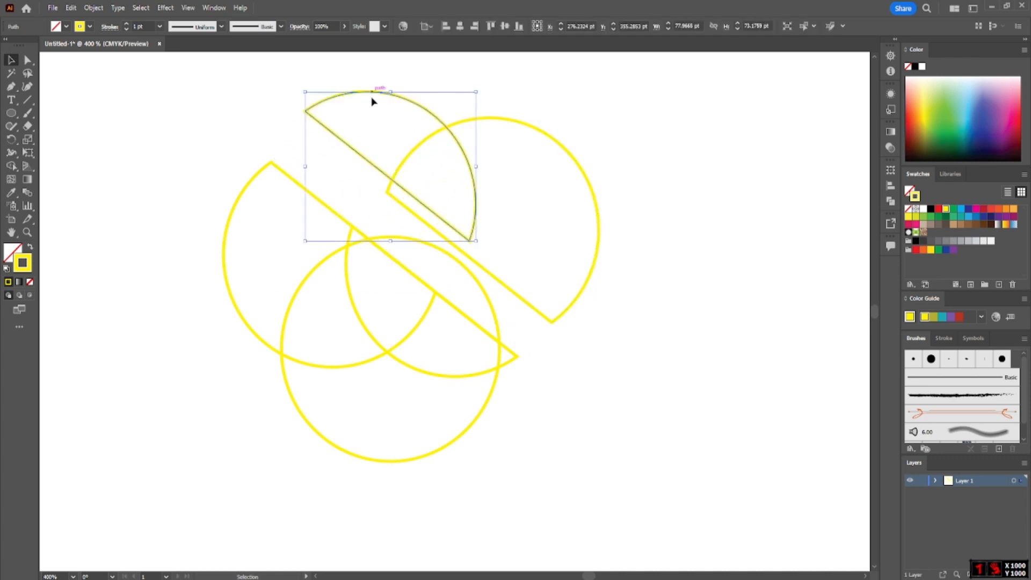
pyautogui.moveTo(488, 300); pyautogui.dragTo(514, 274)
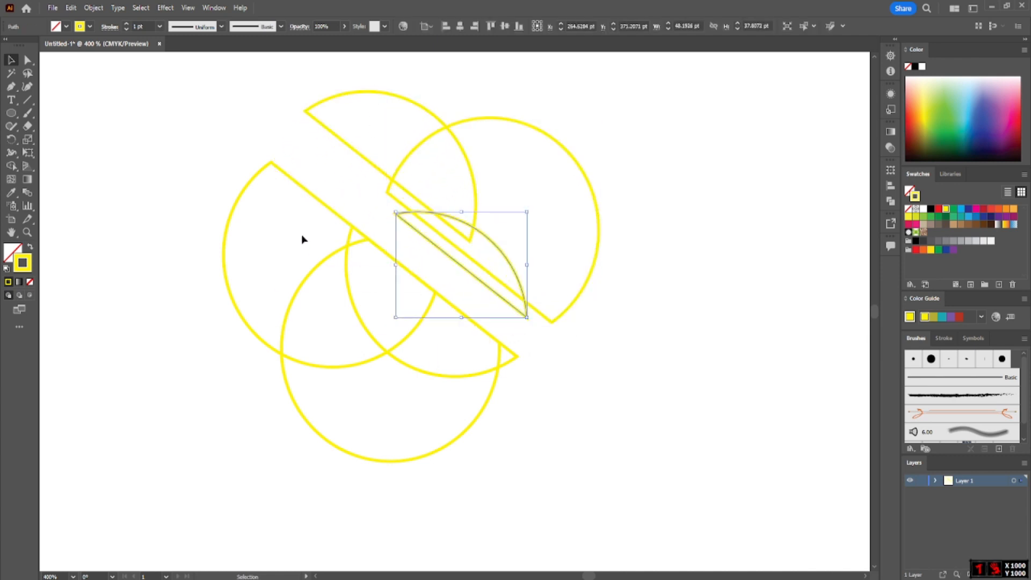
# Move two circle pieces on the lower-left side of the cut away from the rest, and delete all the pieces.
pyautogui.moveTo(256, 178); pyautogui.dragTo(183, 196)
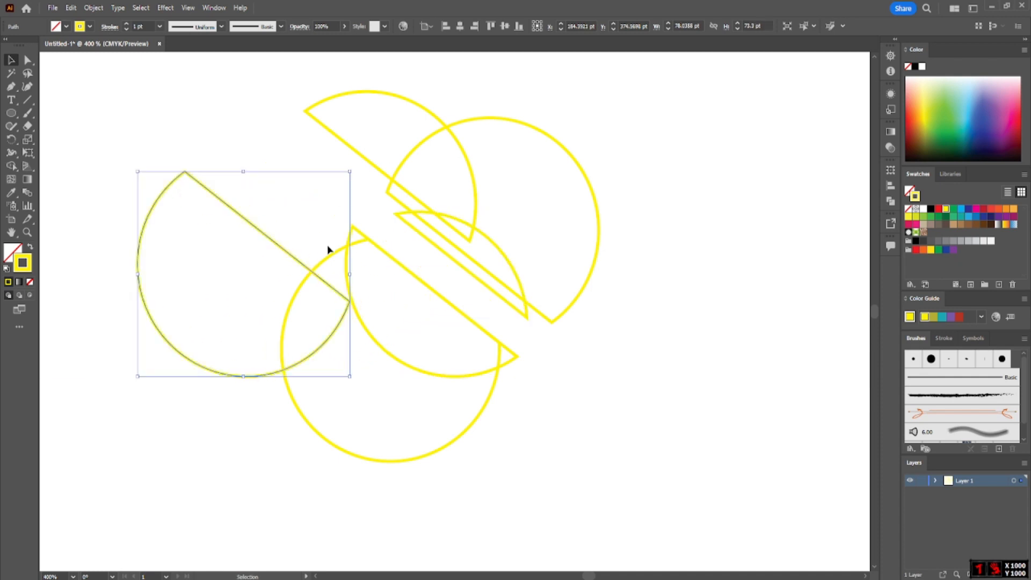
pyautogui.moveTo(412, 367); pyautogui.dragTo(398, 422)
pyautogui.moveTo(642, 126); pyautogui.dragTo(200, 450)
pyautogui.press('Delete')
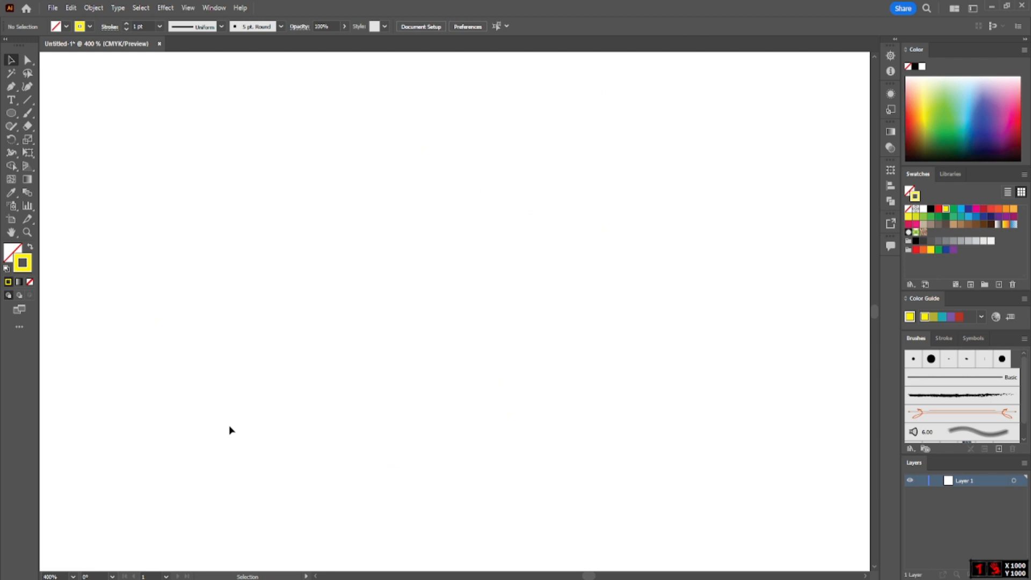
pyautogui.click(93, 9)
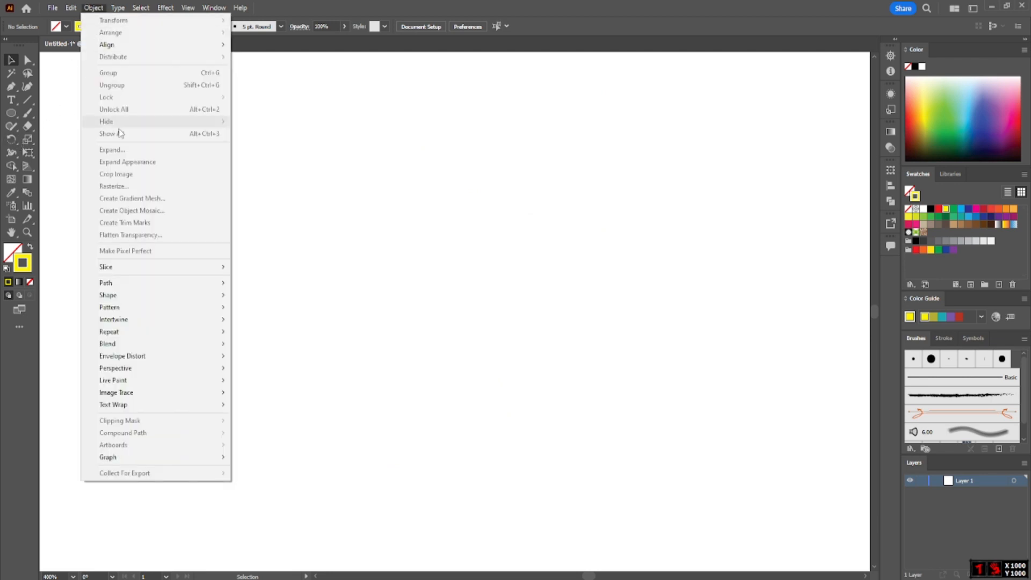
pyautogui.moveTo(114, 288)
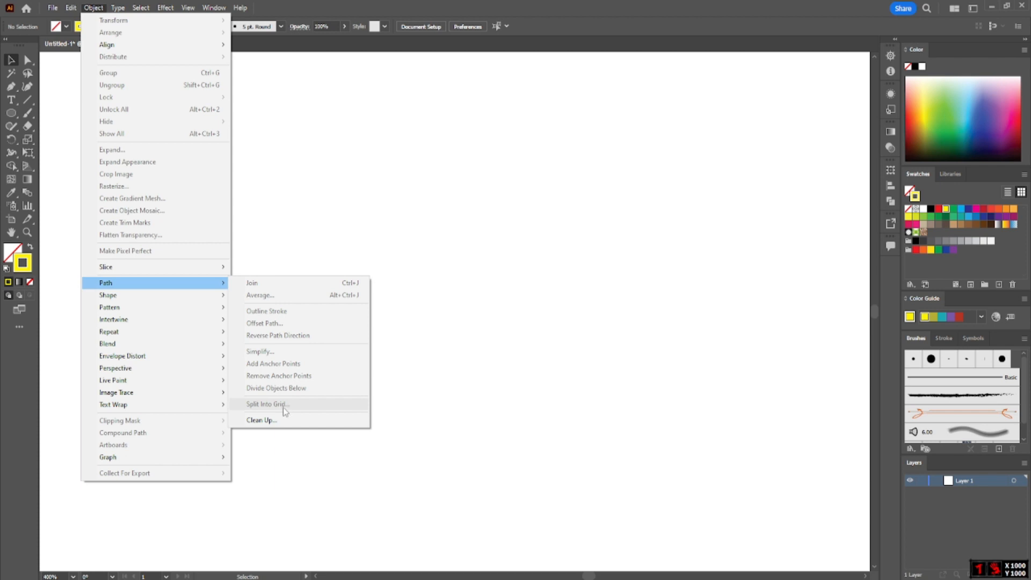
pyautogui.click(482, 5)
# Draw a square about 68 pt wide near the middle of the artboard and give it a black fill without a stroke.
pyautogui.moveTo(16, 114); pyautogui.dragTo(54, 111)
pyautogui.moveTo(377, 282); pyautogui.dragTo(493, 402)
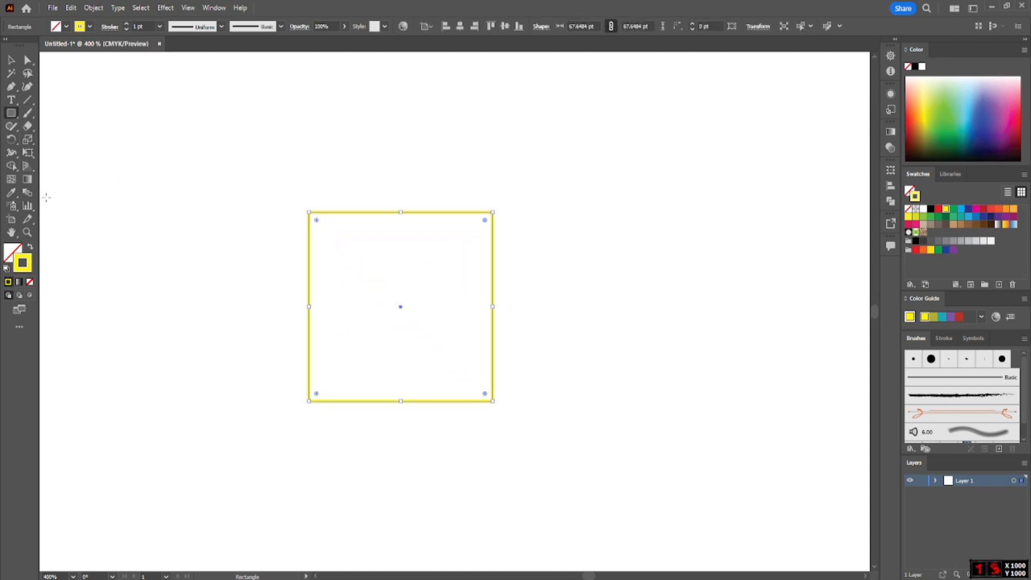
pyautogui.click(30, 248)
pyautogui.doubleClick(15, 252)
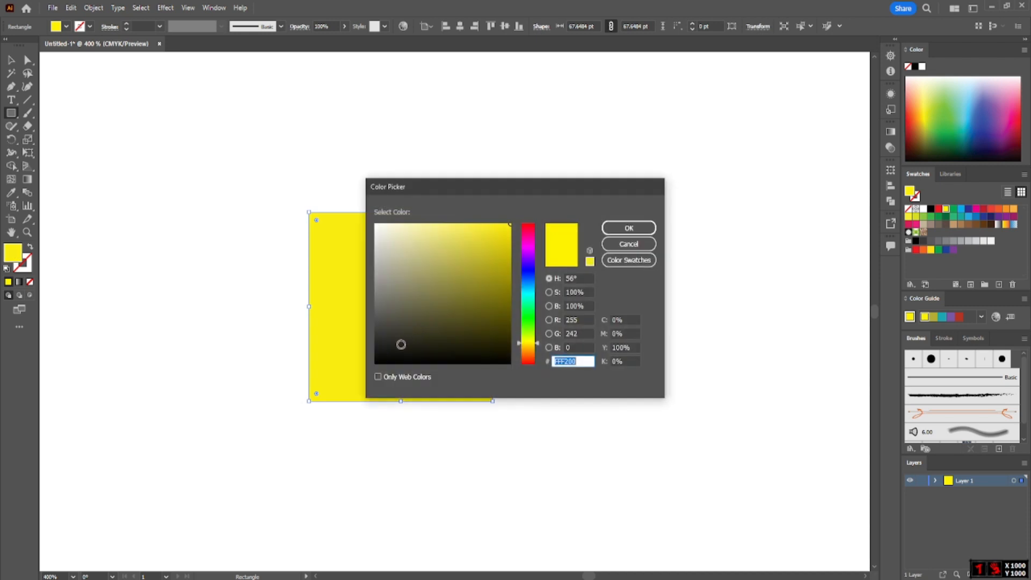
pyautogui.moveTo(400, 345); pyautogui.dragTo(370, 368)
pyautogui.click(629, 228)
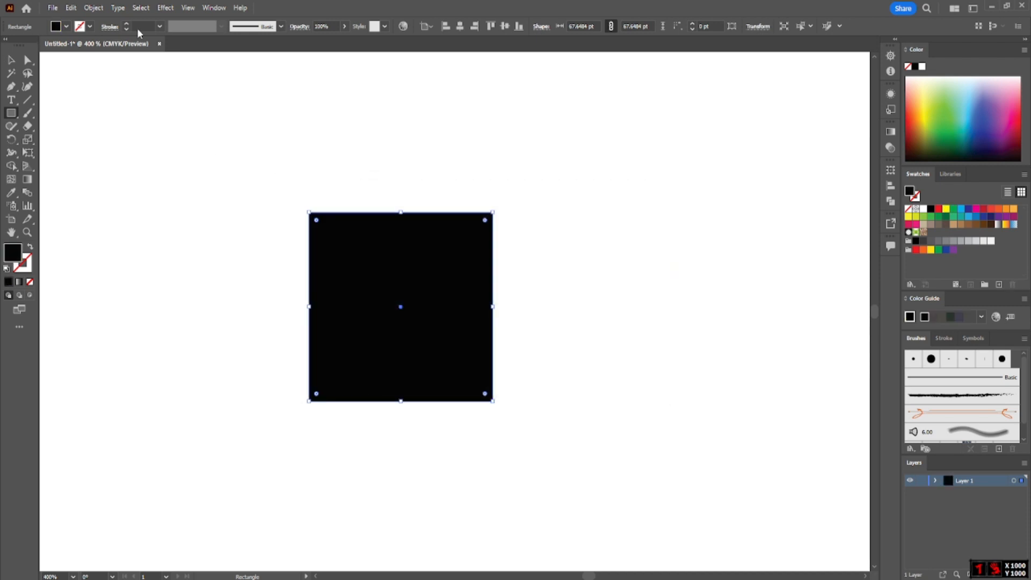
# Start Split Into Grid on the black square with 3 rows and 3 columns.
pyautogui.click(94, 7)
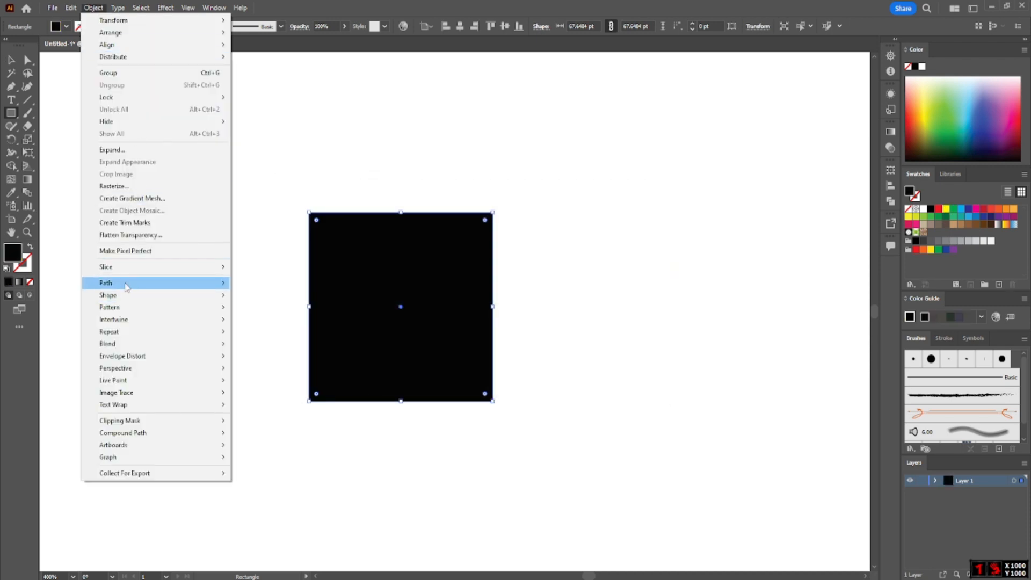
pyautogui.moveTo(150, 285)
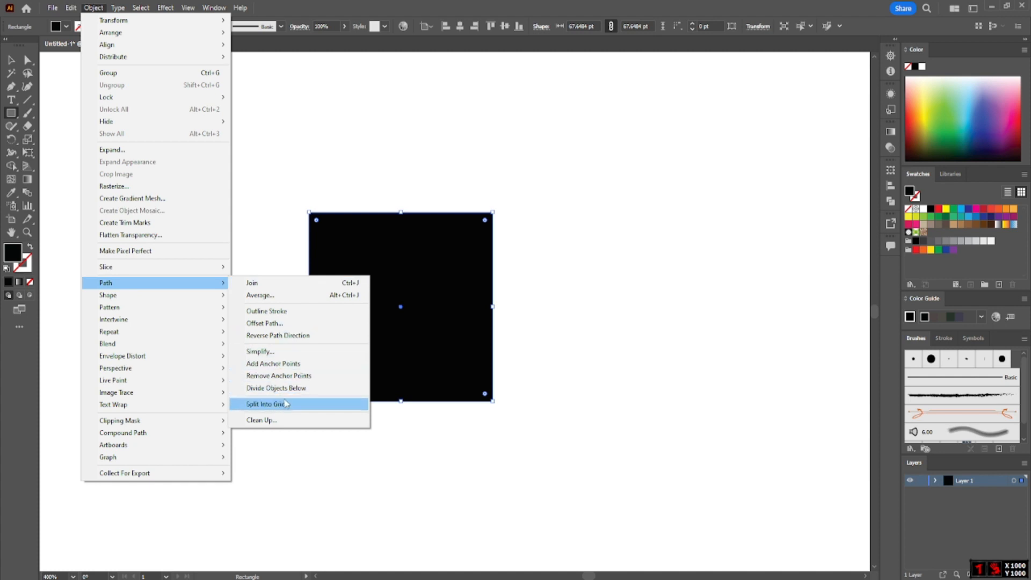
pyautogui.click(284, 404)
pyautogui.moveTo(500, 209); pyautogui.dragTo(606, 155)
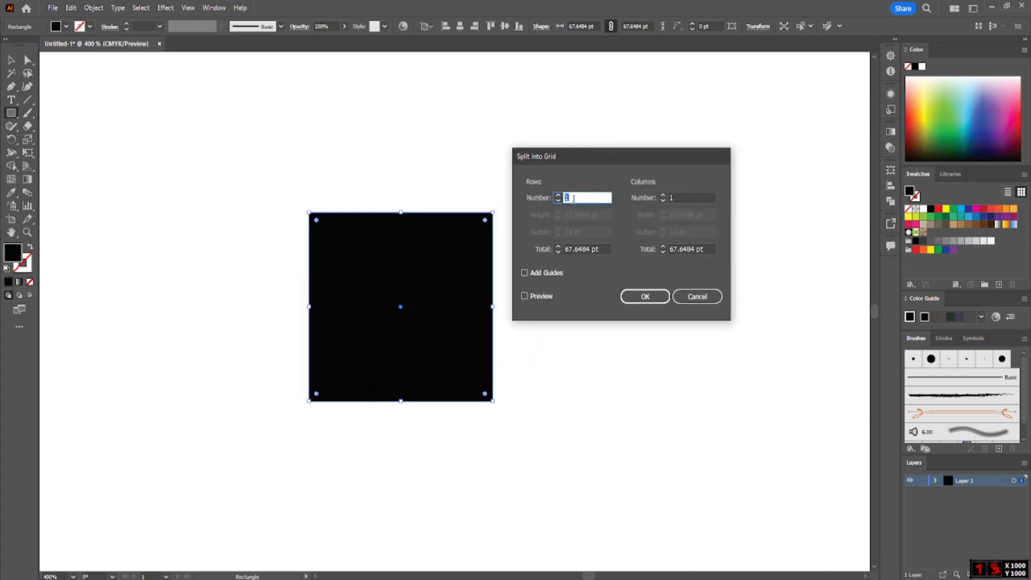
pyautogui.moveTo(580, 198); pyautogui.dragTo(543, 199)
pyautogui.write('3')
pyautogui.press('Tab')
pyautogui.write('3')
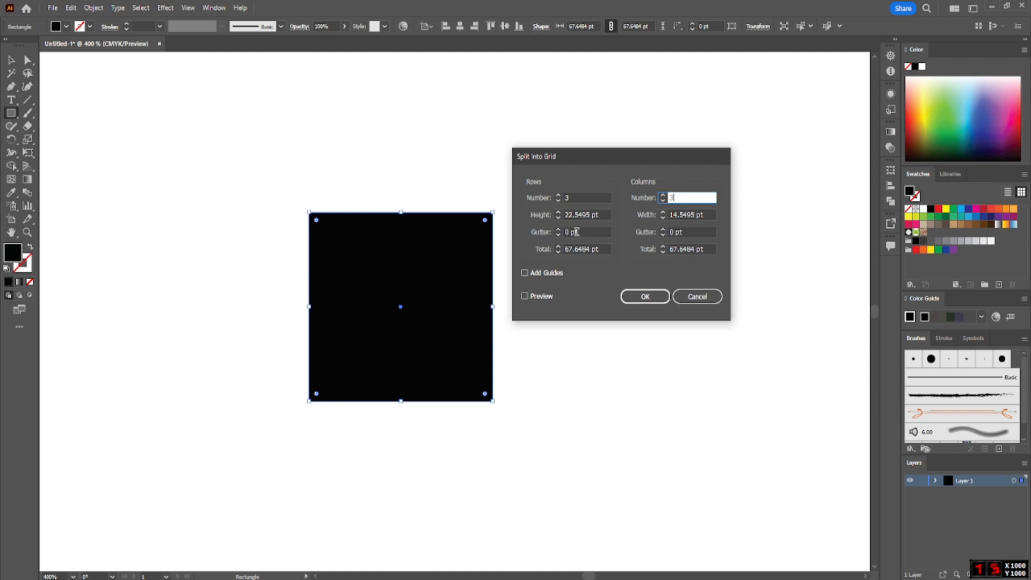
# Set the row and column gutters to 1 pt and compare the split square with the preview on and off.
pyautogui.moveTo(576, 231); pyautogui.dragTo(568, 232)
pyautogui.write('1')
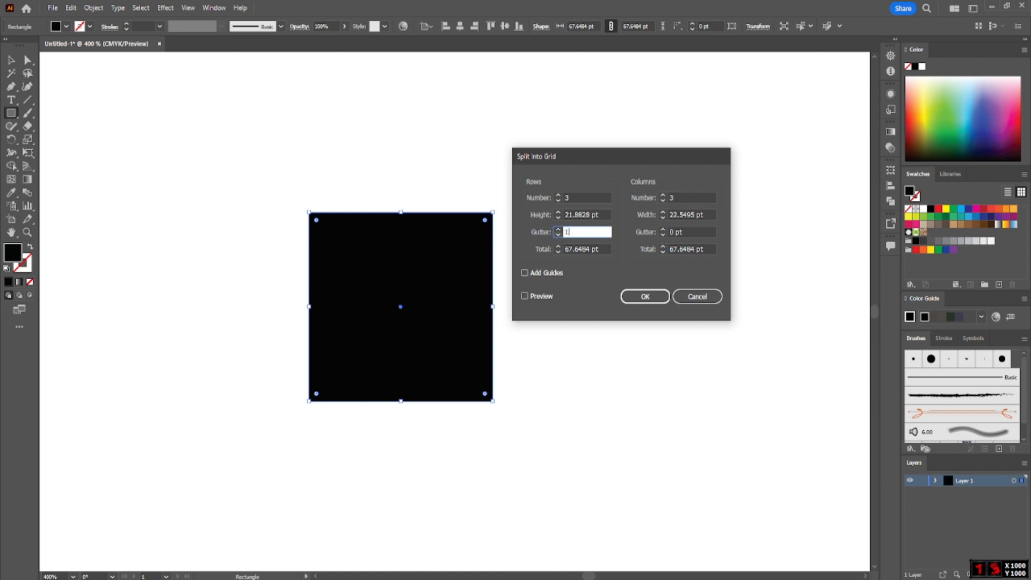
pyautogui.click(525, 297)
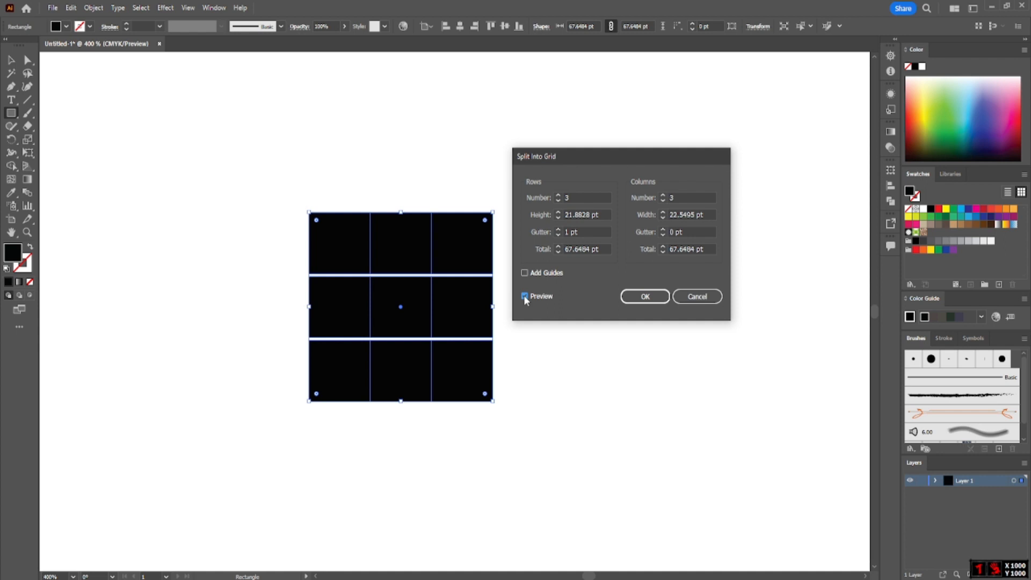
pyautogui.doubleClick(690, 232)
pyautogui.write('1')
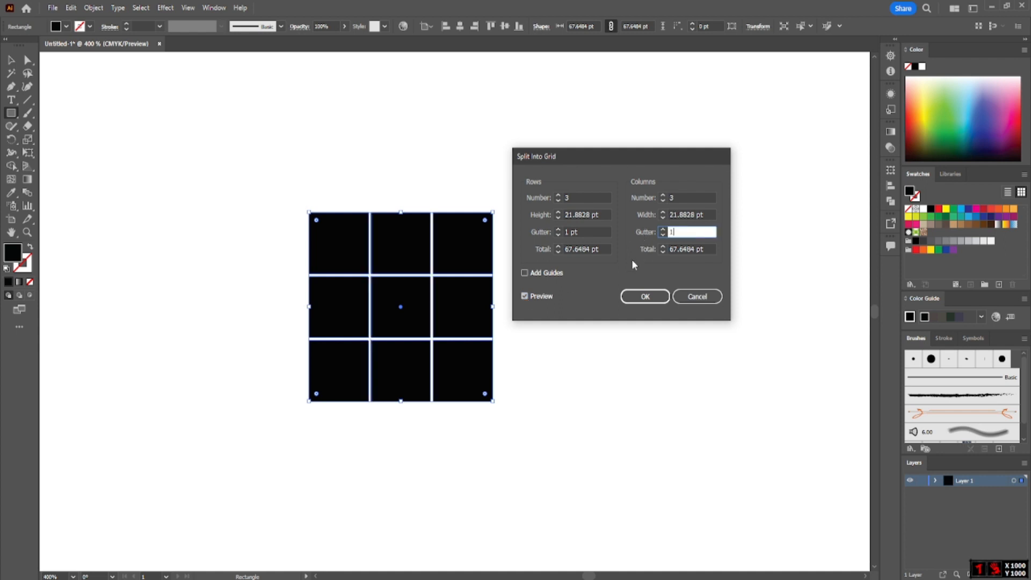
pyautogui.click(525, 297)
pyautogui.click(525, 297)
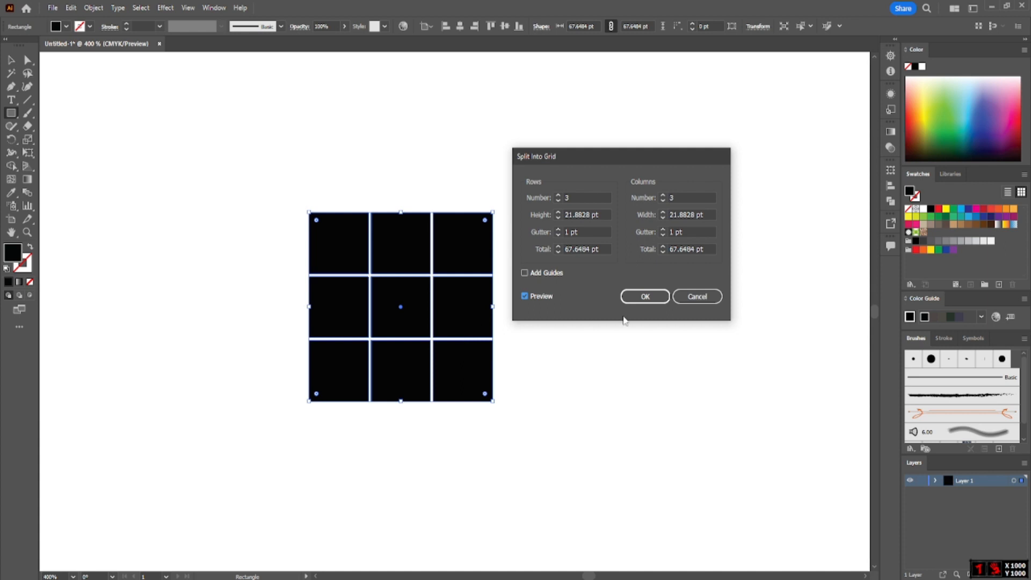
# Split the square into 4 rows and 4 columns with 2 pt gutters in both directions.
pyautogui.doubleClick(574, 194)
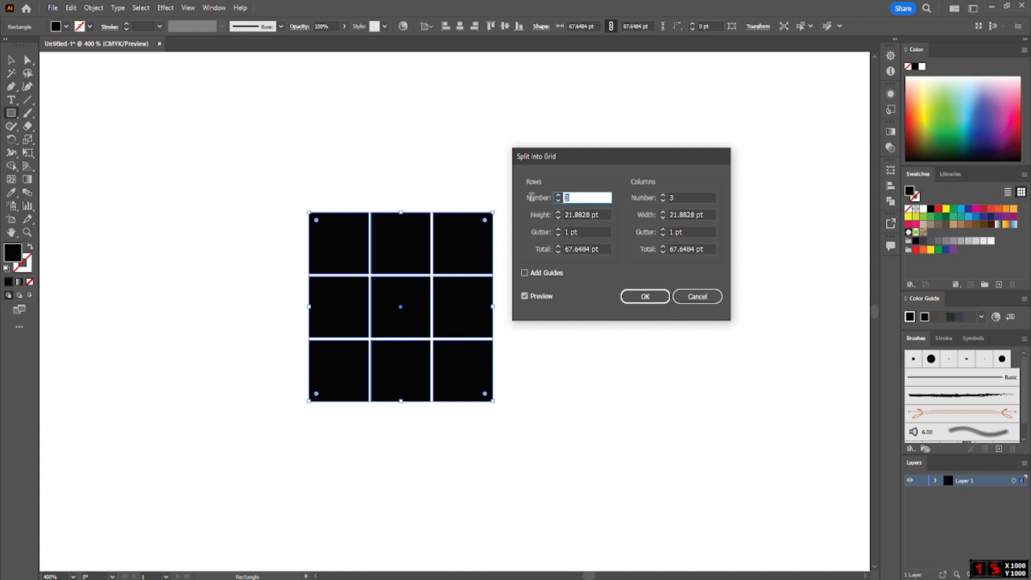
pyautogui.write('4')
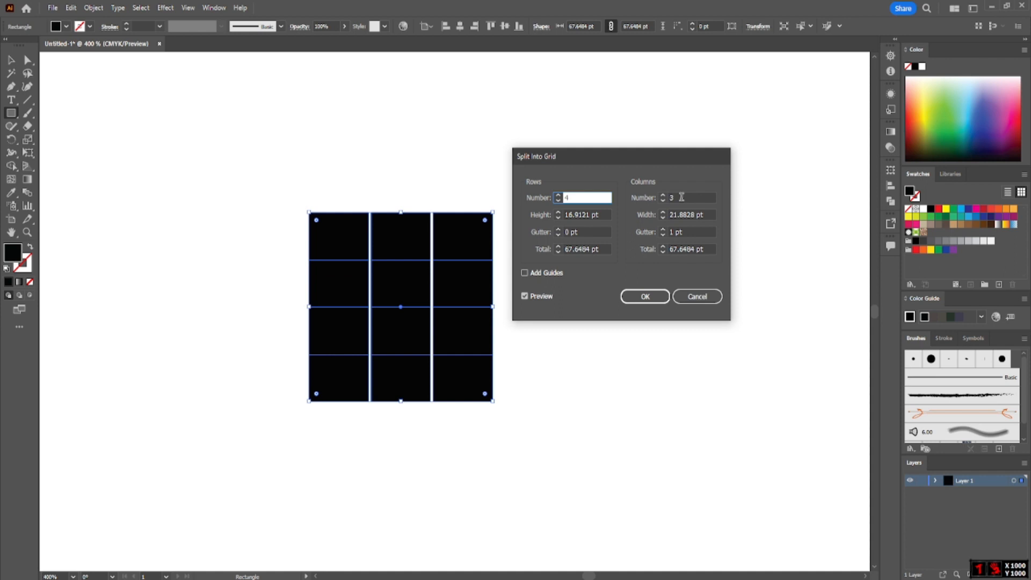
pyautogui.doubleClick(682, 197)
pyautogui.write('4')
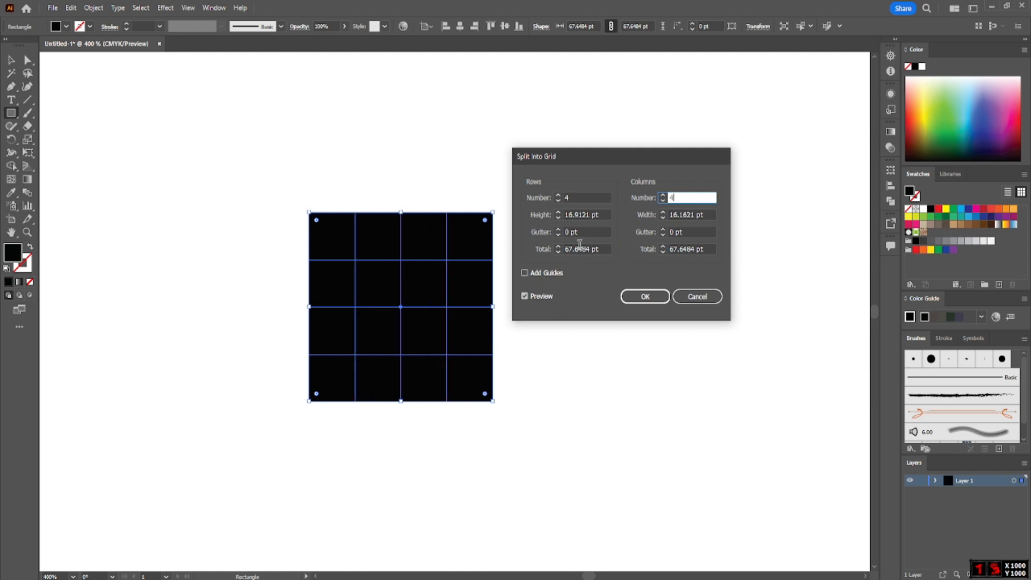
pyautogui.click(584, 232)
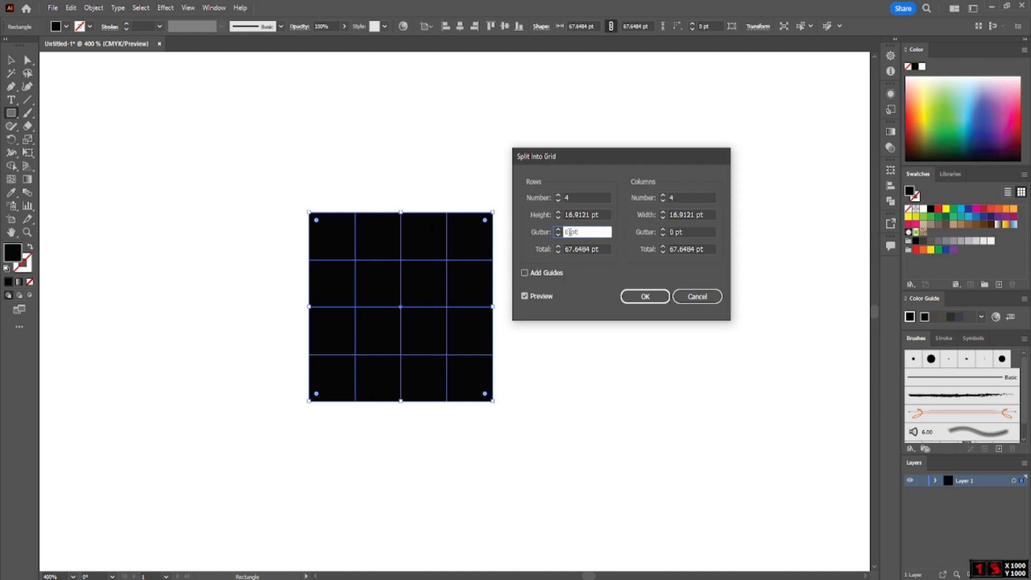
pyautogui.write('2')
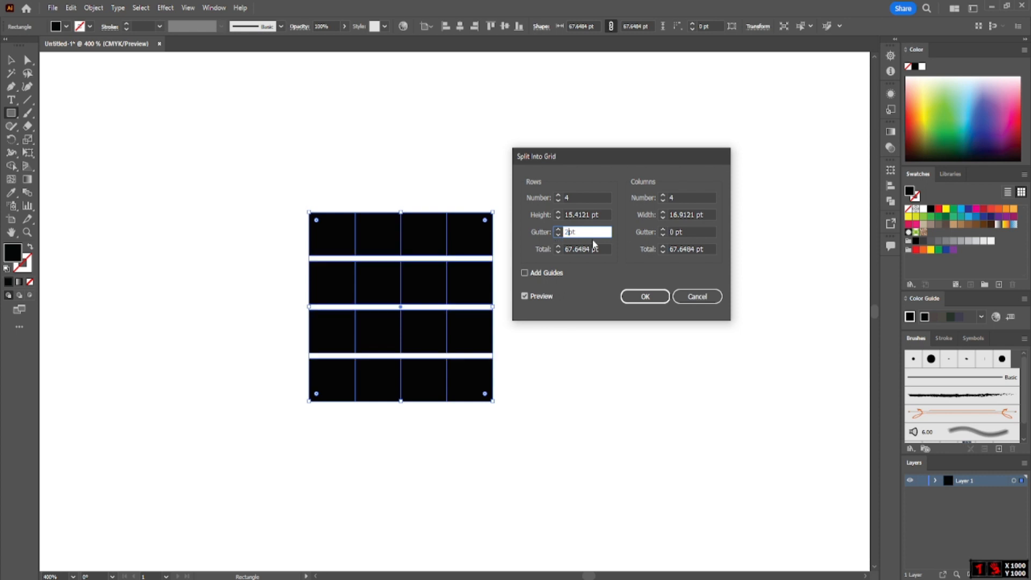
pyautogui.click(676, 231)
pyautogui.write('2')
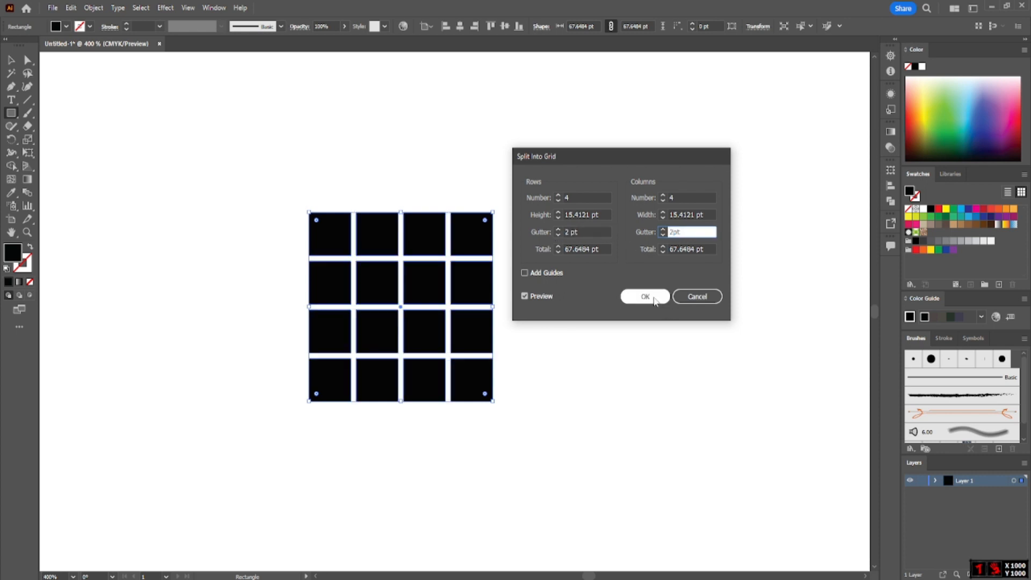
pyautogui.click(646, 297)
# Select all the small black squares of the grid and delete them.
pyautogui.click(10, 59)
pyautogui.moveTo(245, 165); pyautogui.dragTo(526, 416)
pyautogui.moveTo(563, 208); pyautogui.dragTo(244, 439)
pyautogui.press('Delete')
pyautogui.click(92, 8)
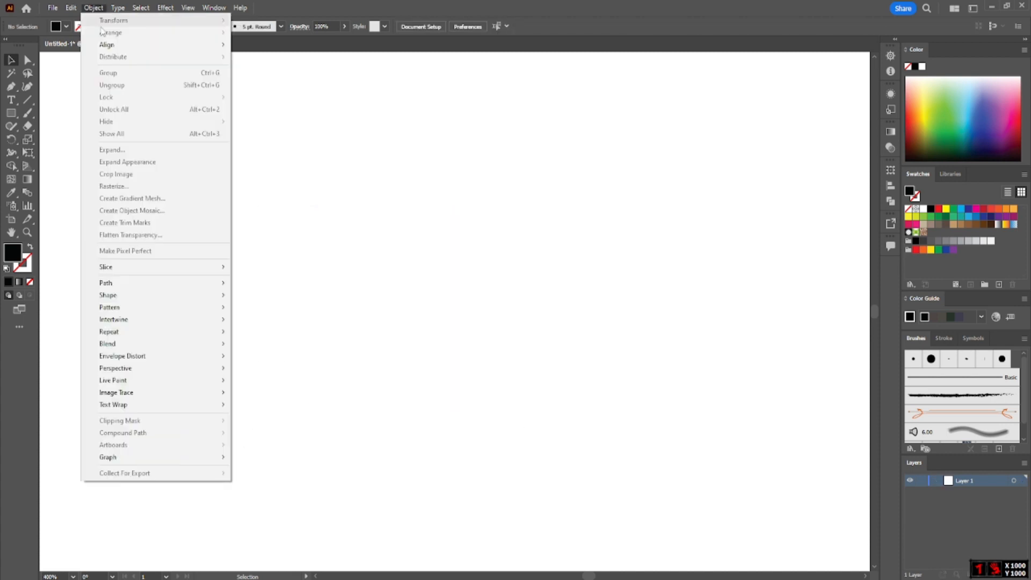
pyautogui.moveTo(127, 283)
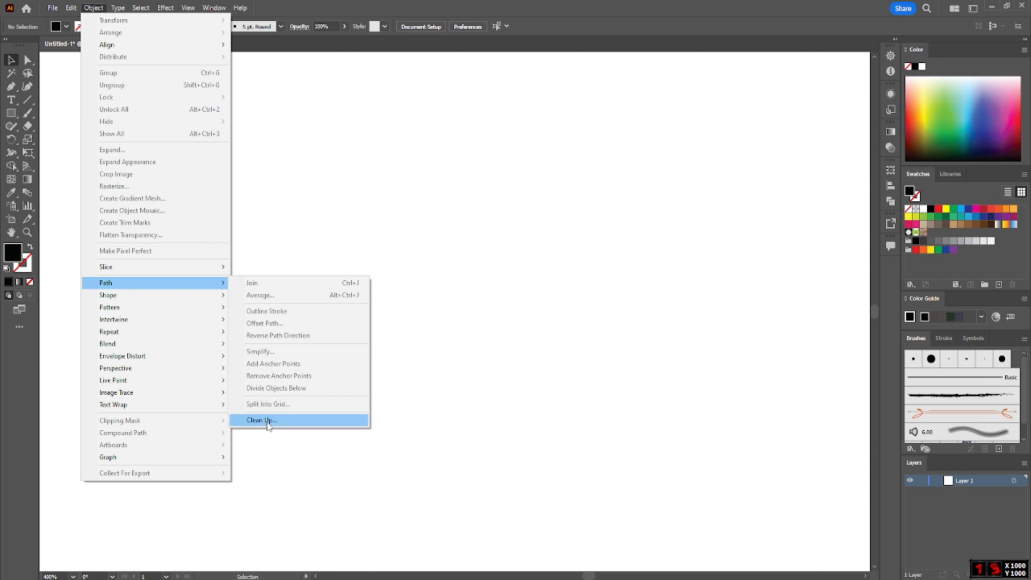
pyautogui.click(493, 7)
# Place two separate stray anchor points near the middle of the artboard with the Pen tool, one below the other.
pyautogui.click(10, 86)
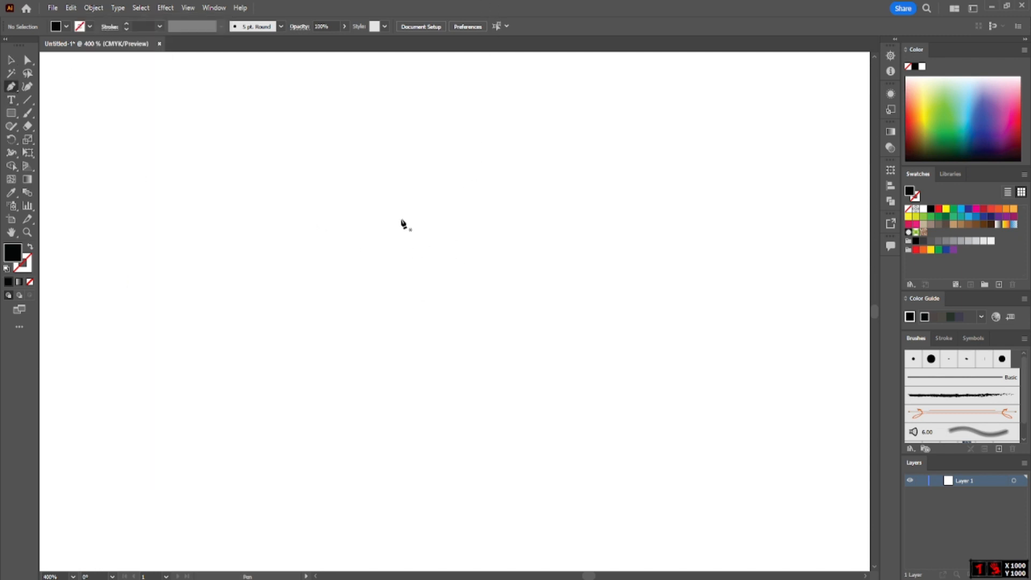
pyautogui.click(401, 219)
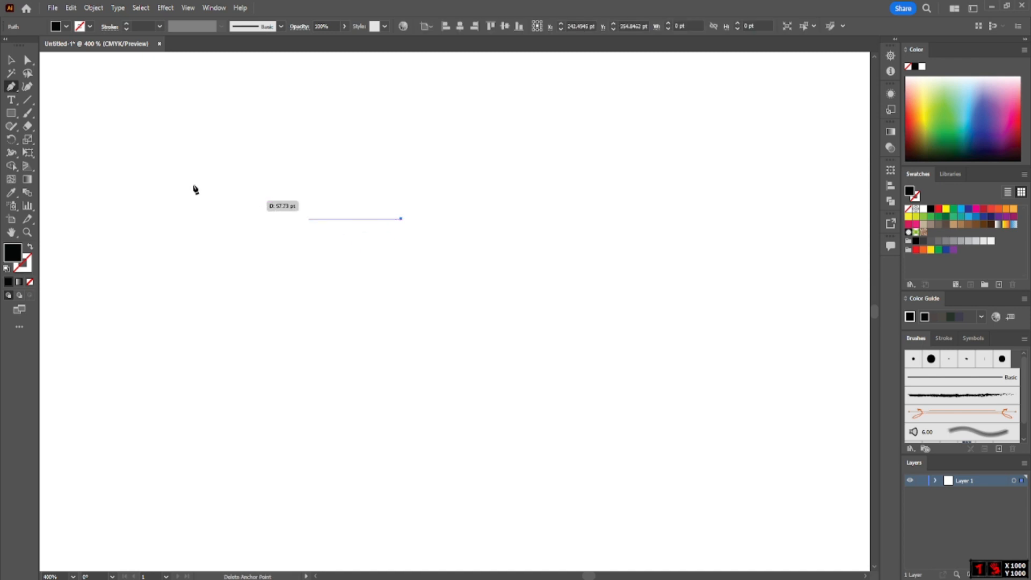
pyautogui.click(10, 63)
pyautogui.click(275, 161)
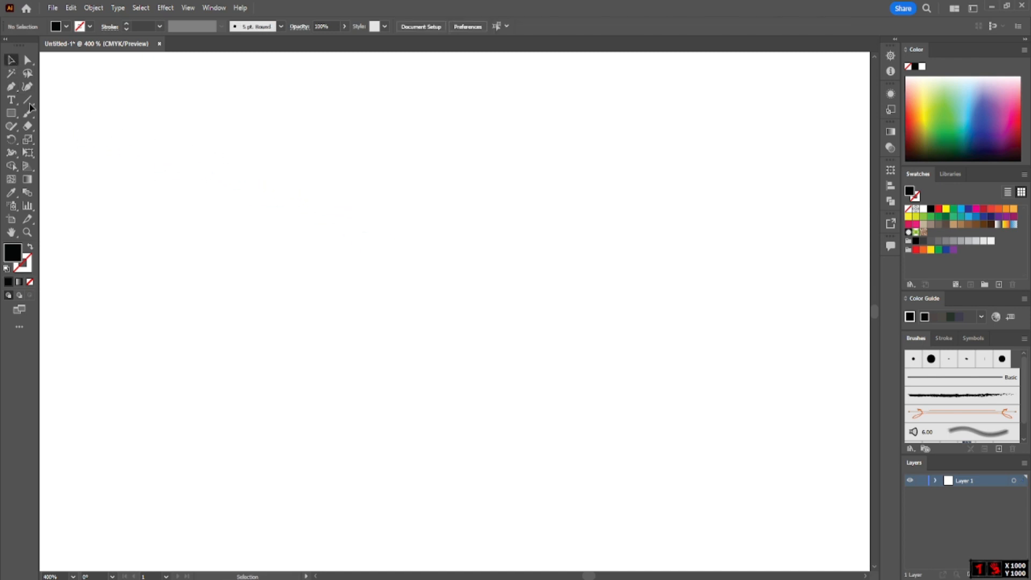
pyautogui.click(11, 86)
pyautogui.click(418, 312)
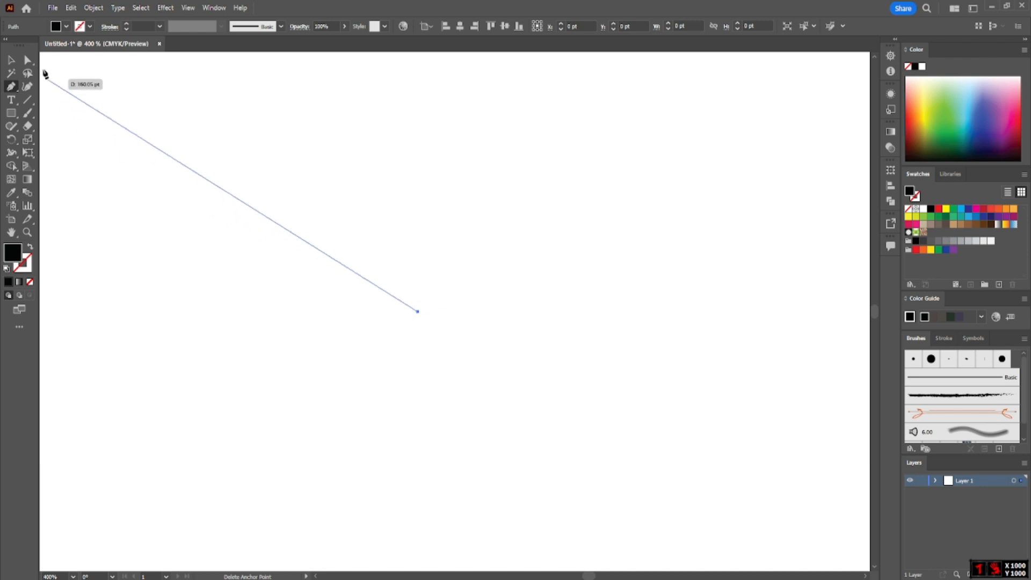
pyautogui.click(11, 60)
pyautogui.click(288, 309)
# Select the area around the two stray points to reveal them, and deselect them again.
pyautogui.moveTo(200, 145); pyautogui.dragTo(580, 440)
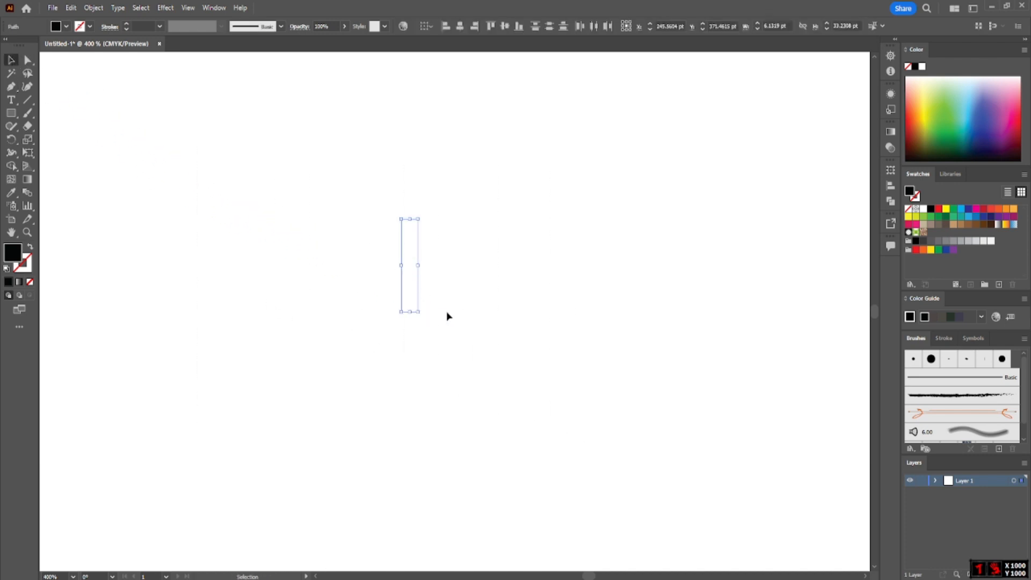
pyautogui.click(355, 315)
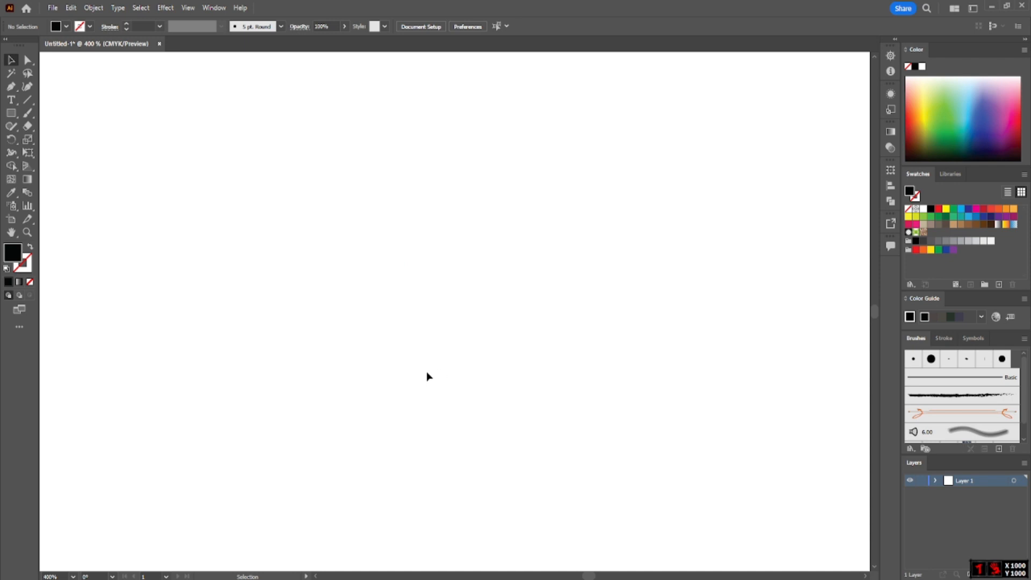
pyautogui.moveTo(226, 145); pyautogui.dragTo(544, 394)
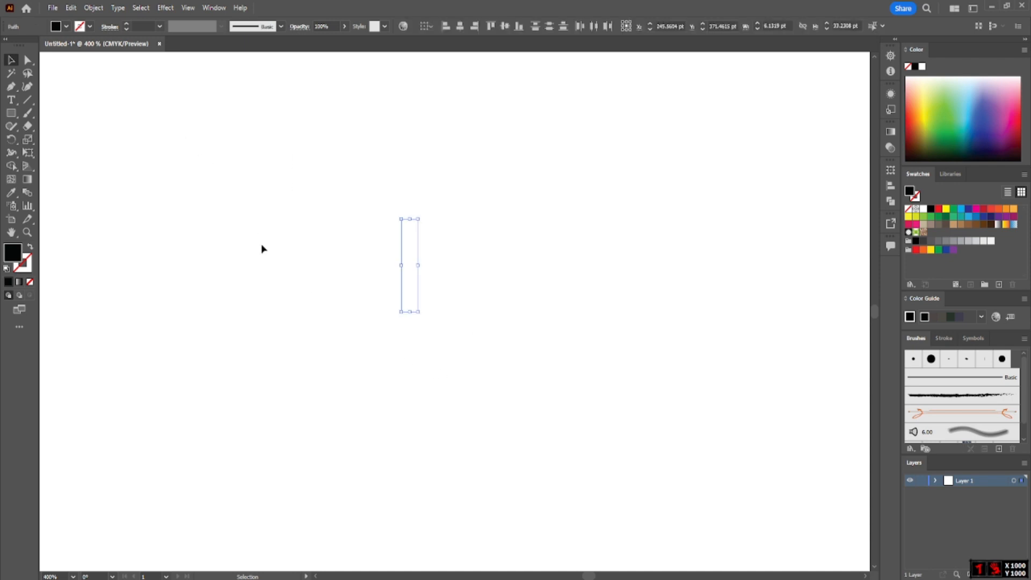
pyautogui.click(299, 188)
# Run the Clean Up path command to remove the stray anchor points from the document.
pyautogui.click(93, 7)
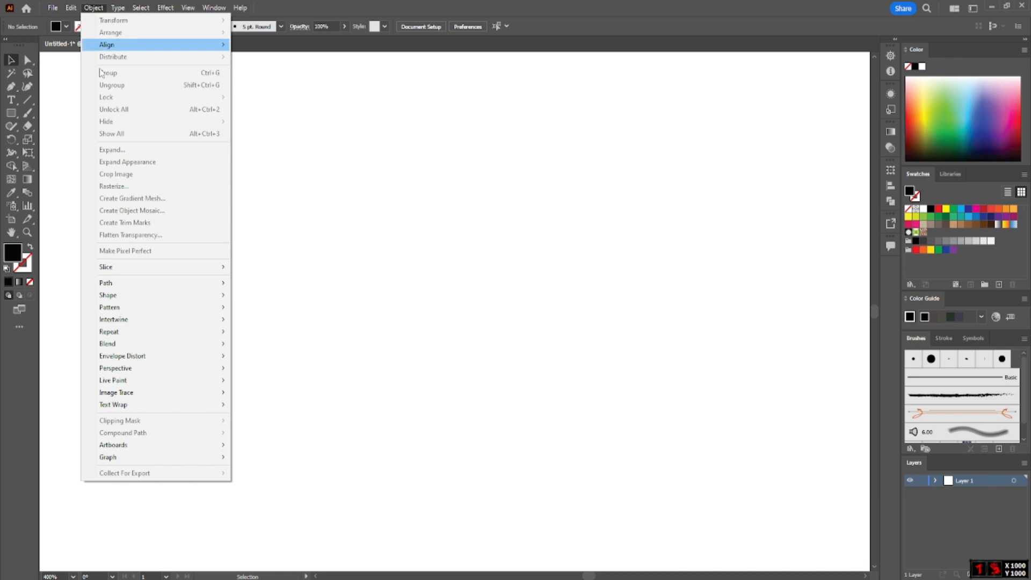
pyautogui.moveTo(120, 286)
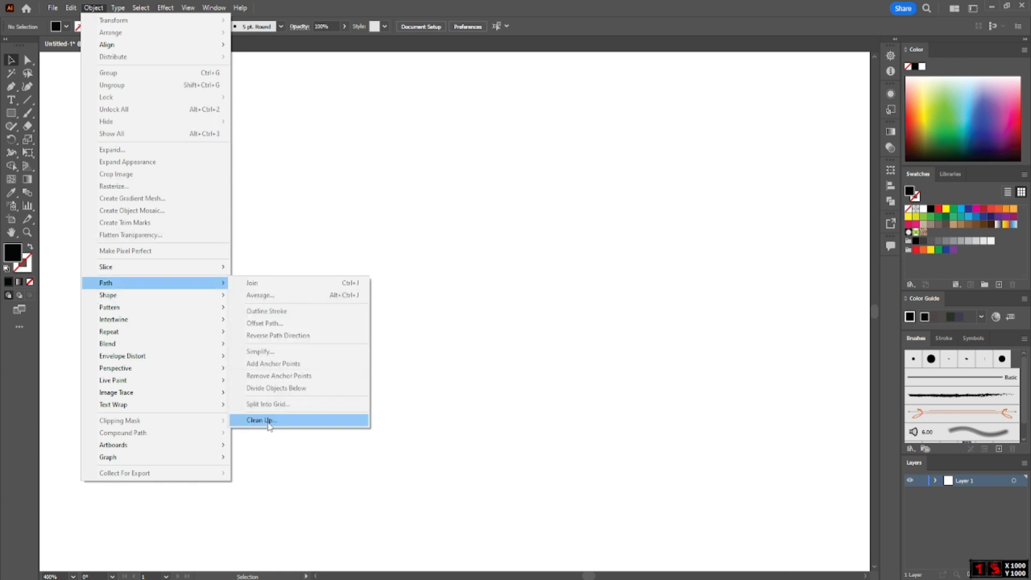
pyautogui.click(270, 420)
pyautogui.click(496, 338)
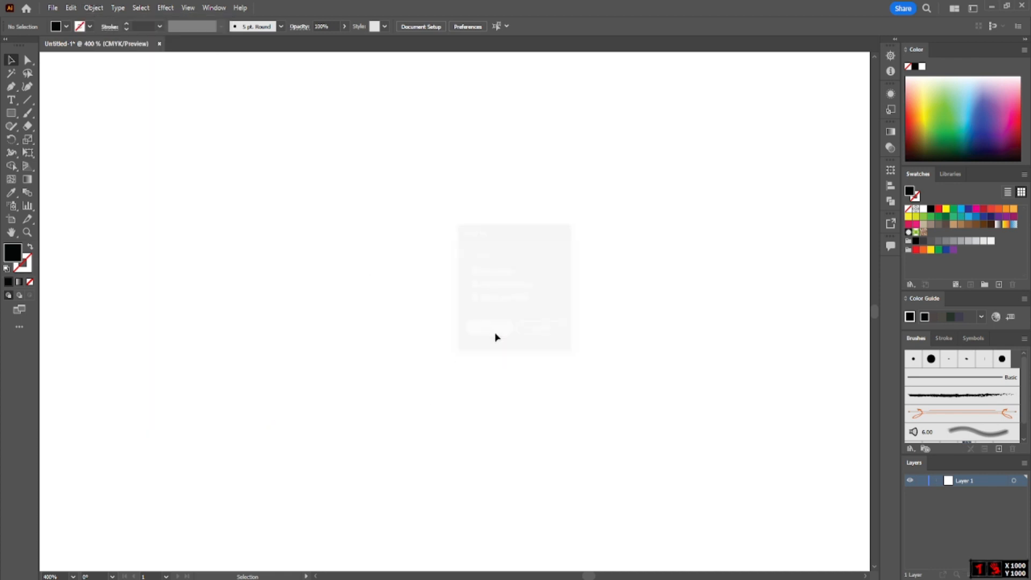